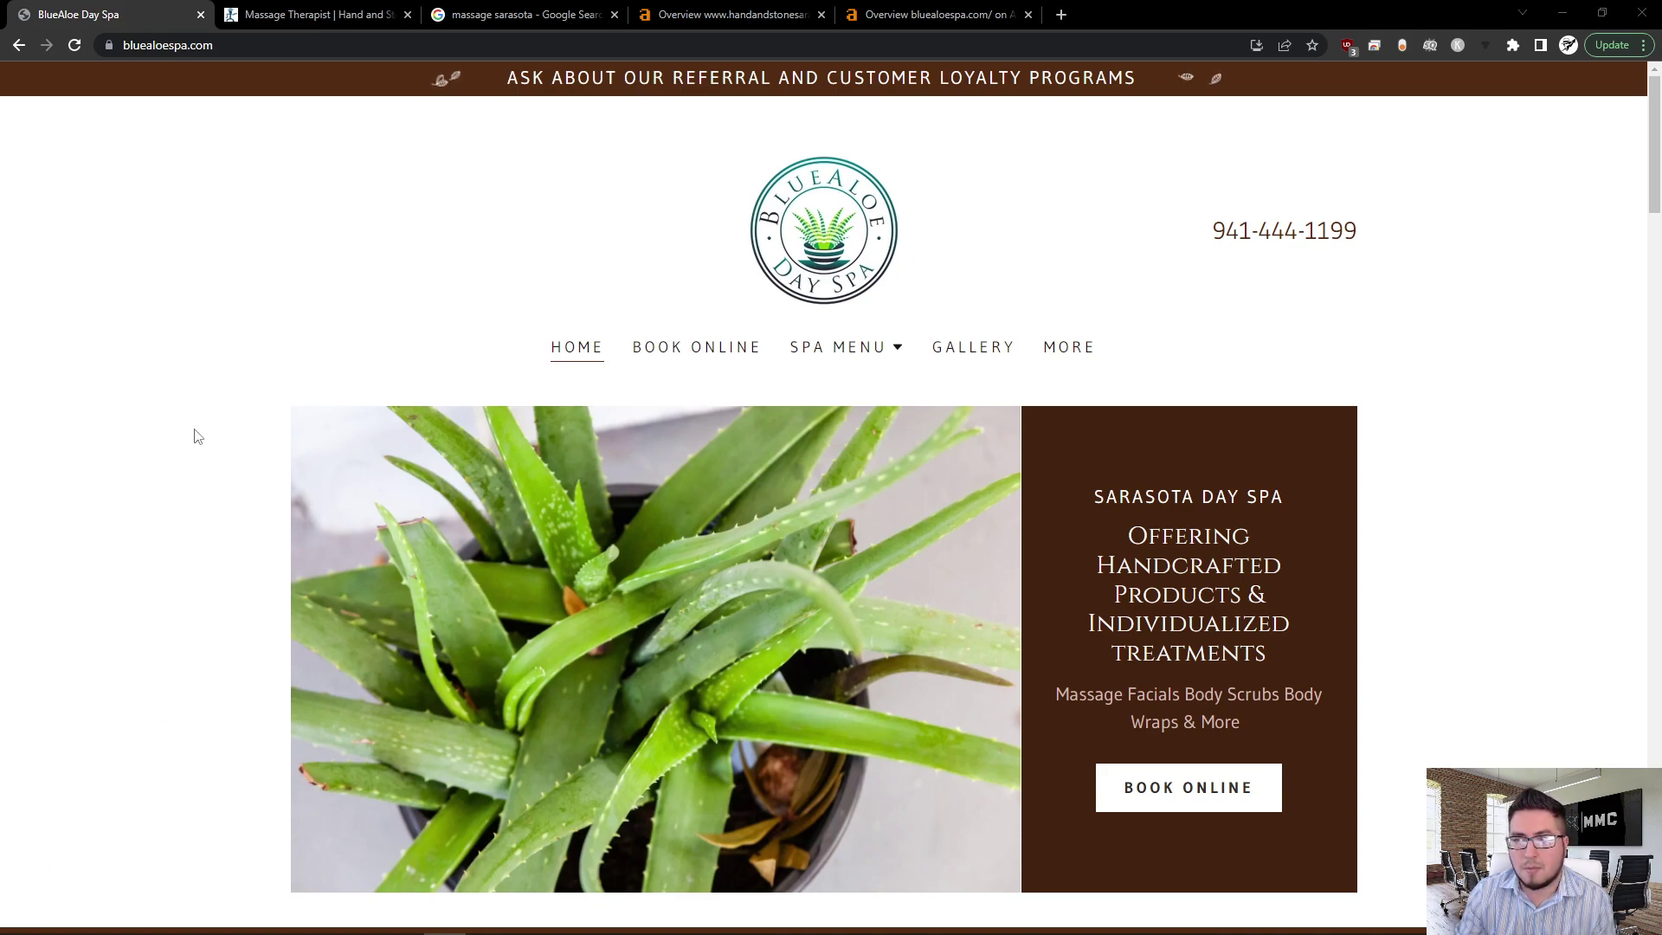
Step: Scroll up and down through the currently open page to review its content
{"action": "scroll", "coordinate": [197, 475], "scroll_direction": "down", "scroll_amount": 2}
{"action": "scroll", "coordinate": [204, 501], "scroll_direction": "up", "scroll_amount": 2}
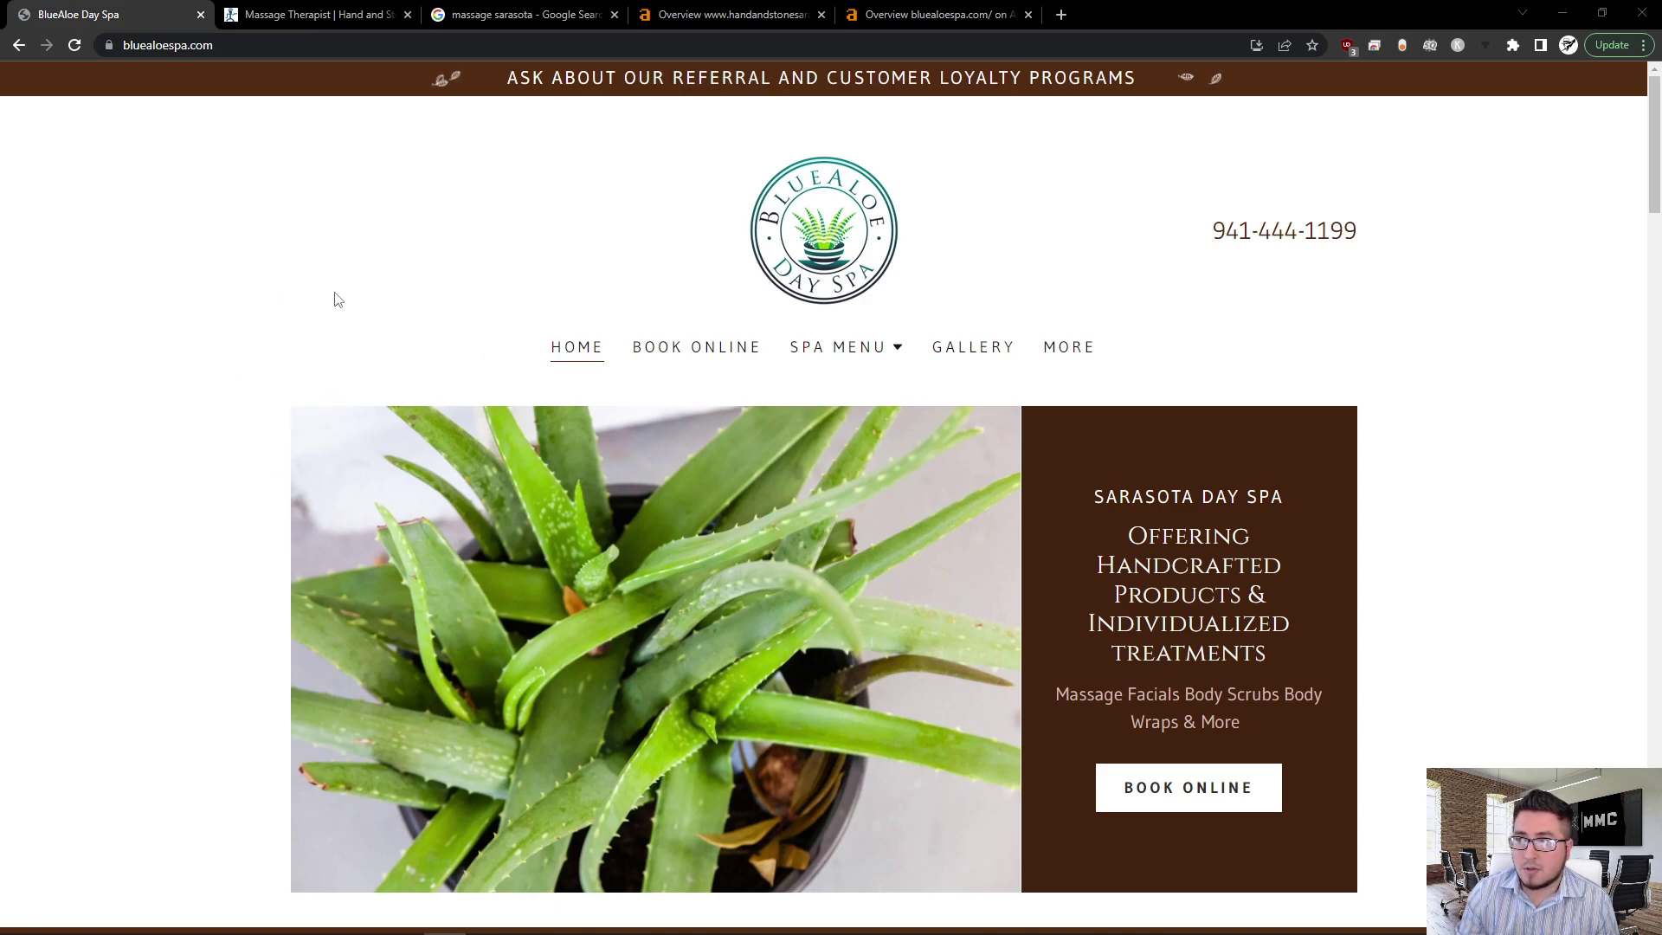
{"action": "scroll", "coordinate": [271, 344], "scroll_direction": "down", "scroll_amount": 1}
{"action": "scroll", "coordinate": [782, 336], "scroll_direction": "up", "scroll_amount": 1}
{"action": "scroll", "coordinate": [1007, 436], "scroll_direction": "down", "scroll_amount": 2}
{"action": "scroll", "coordinate": [1005, 520], "scroll_direction": "up", "scroll_amount": 2}
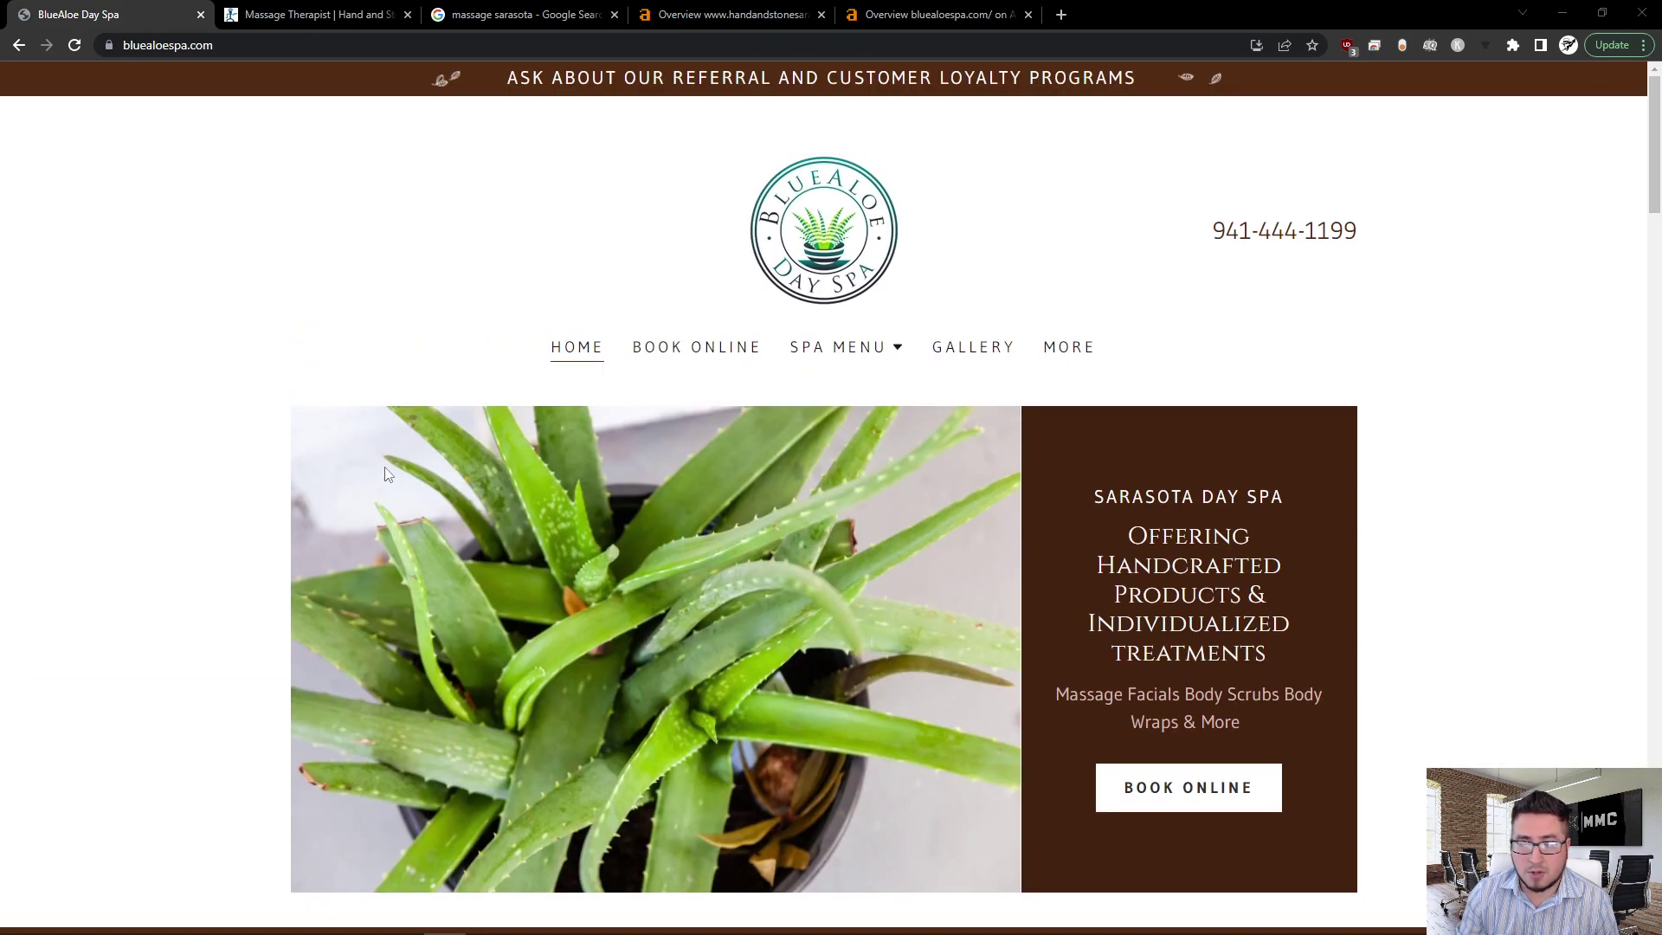
{"action": "scroll", "coordinate": [746, 465], "scroll_direction": "down", "scroll_amount": 1}
{"action": "scroll", "coordinate": [1133, 618], "scroll_direction": "down", "scroll_amount": 3}
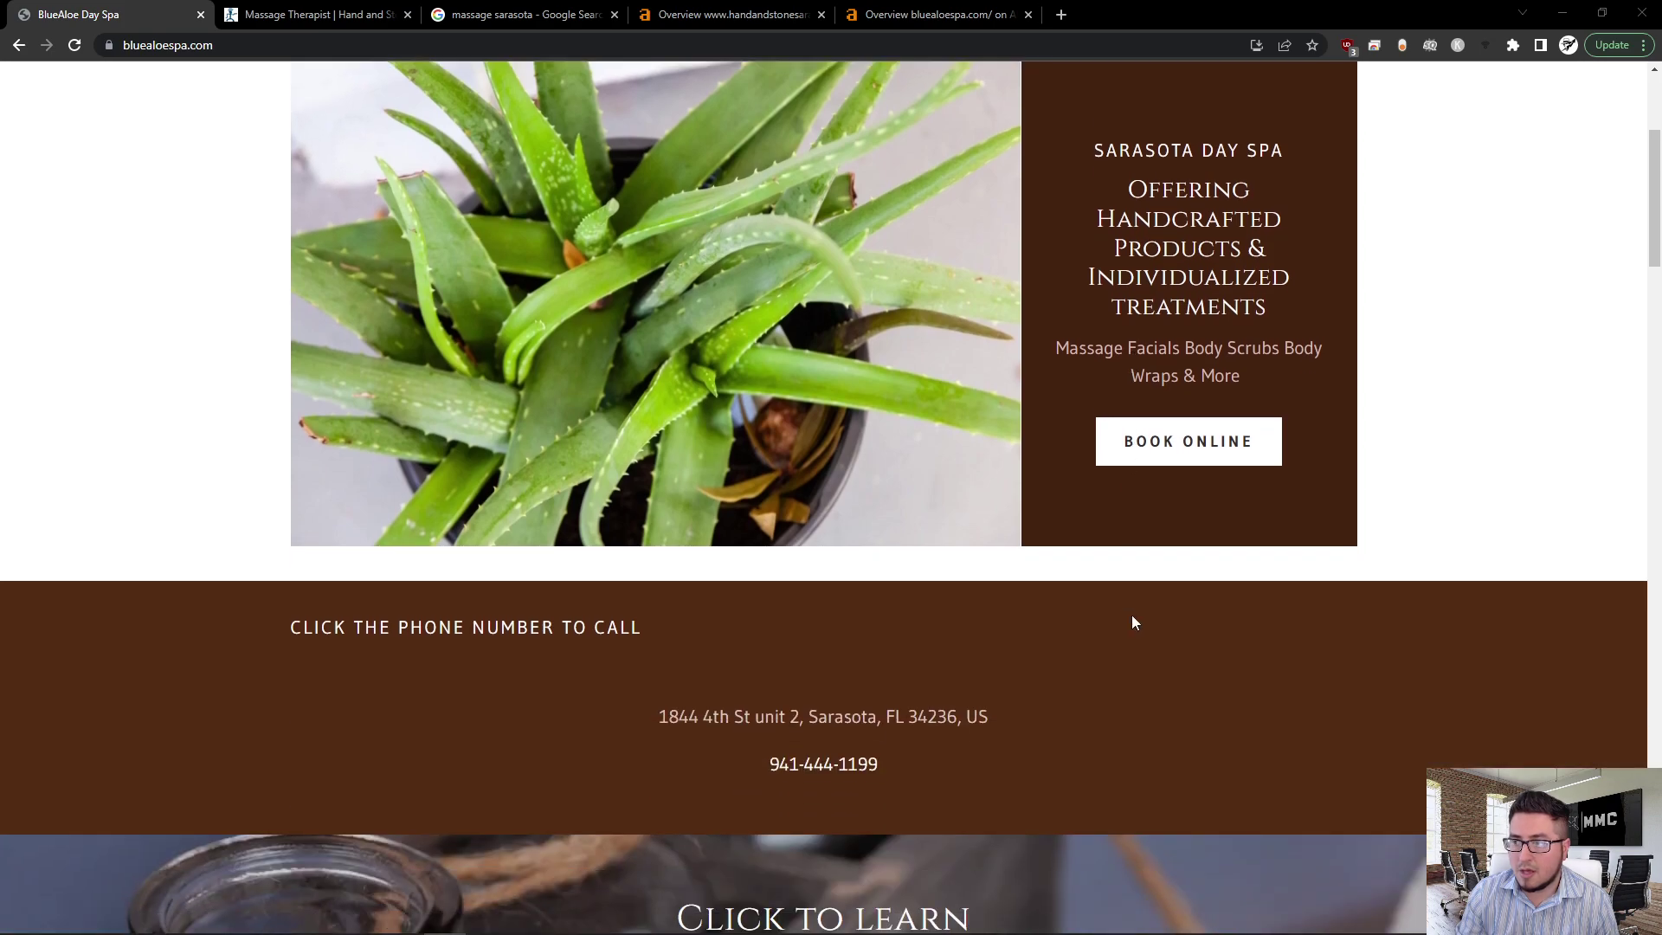
{"action": "scroll", "coordinate": [689, 532], "scroll_direction": "down", "scroll_amount": 5}
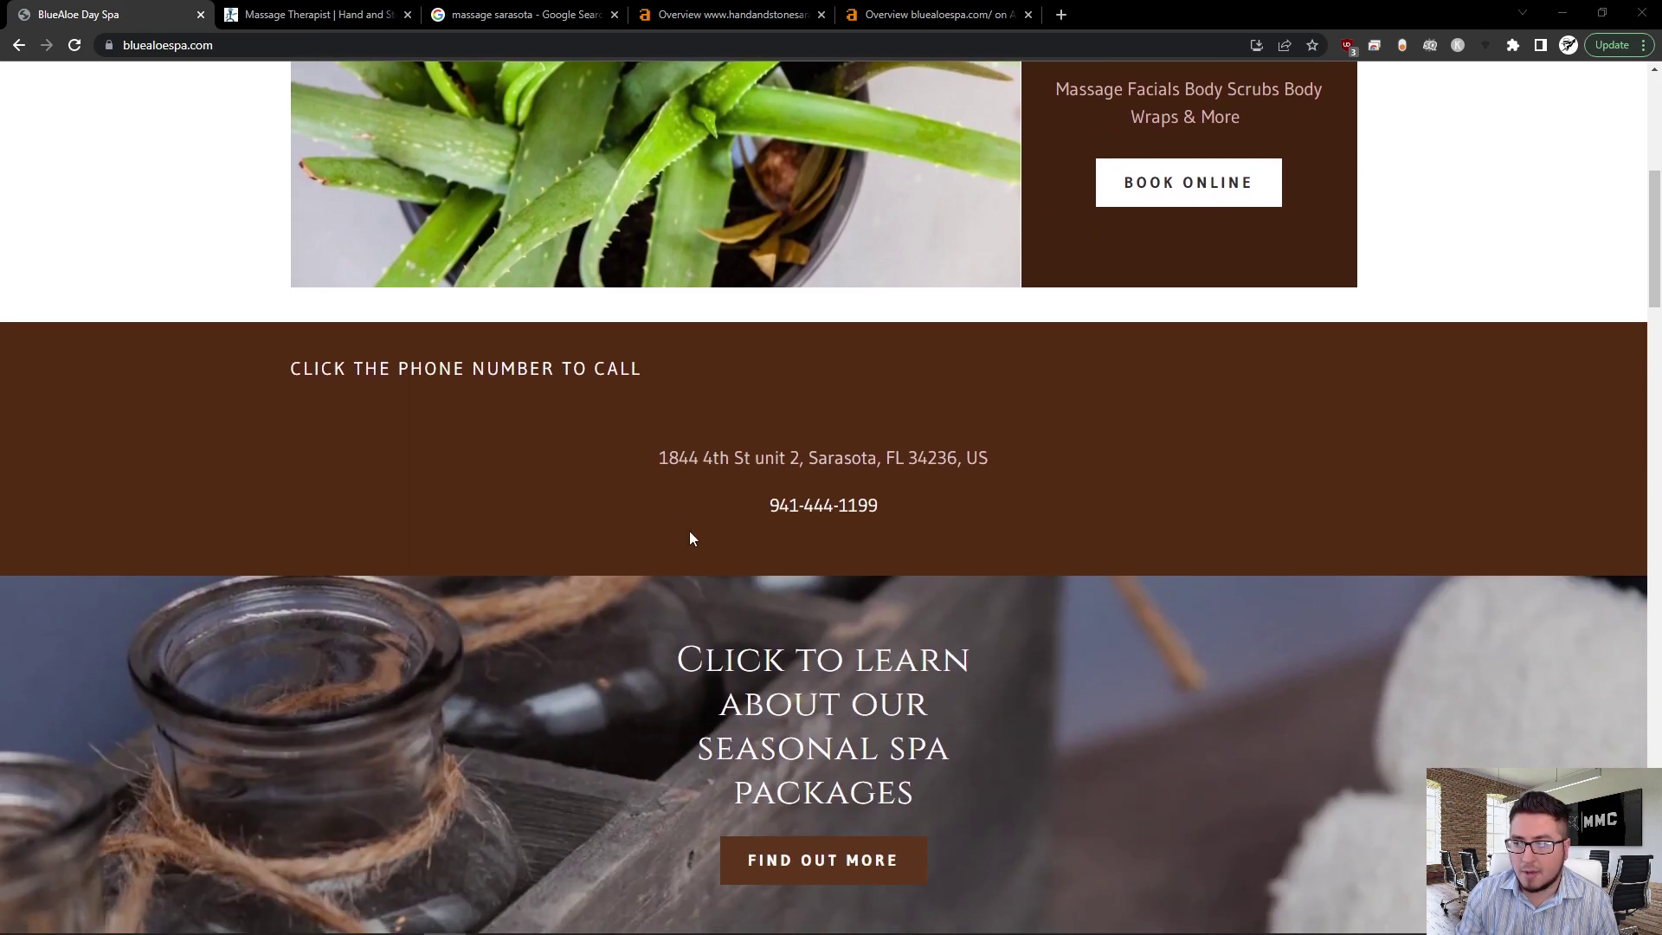
{"action": "scroll", "coordinate": [350, 360], "scroll_direction": "down", "scroll_amount": 1}
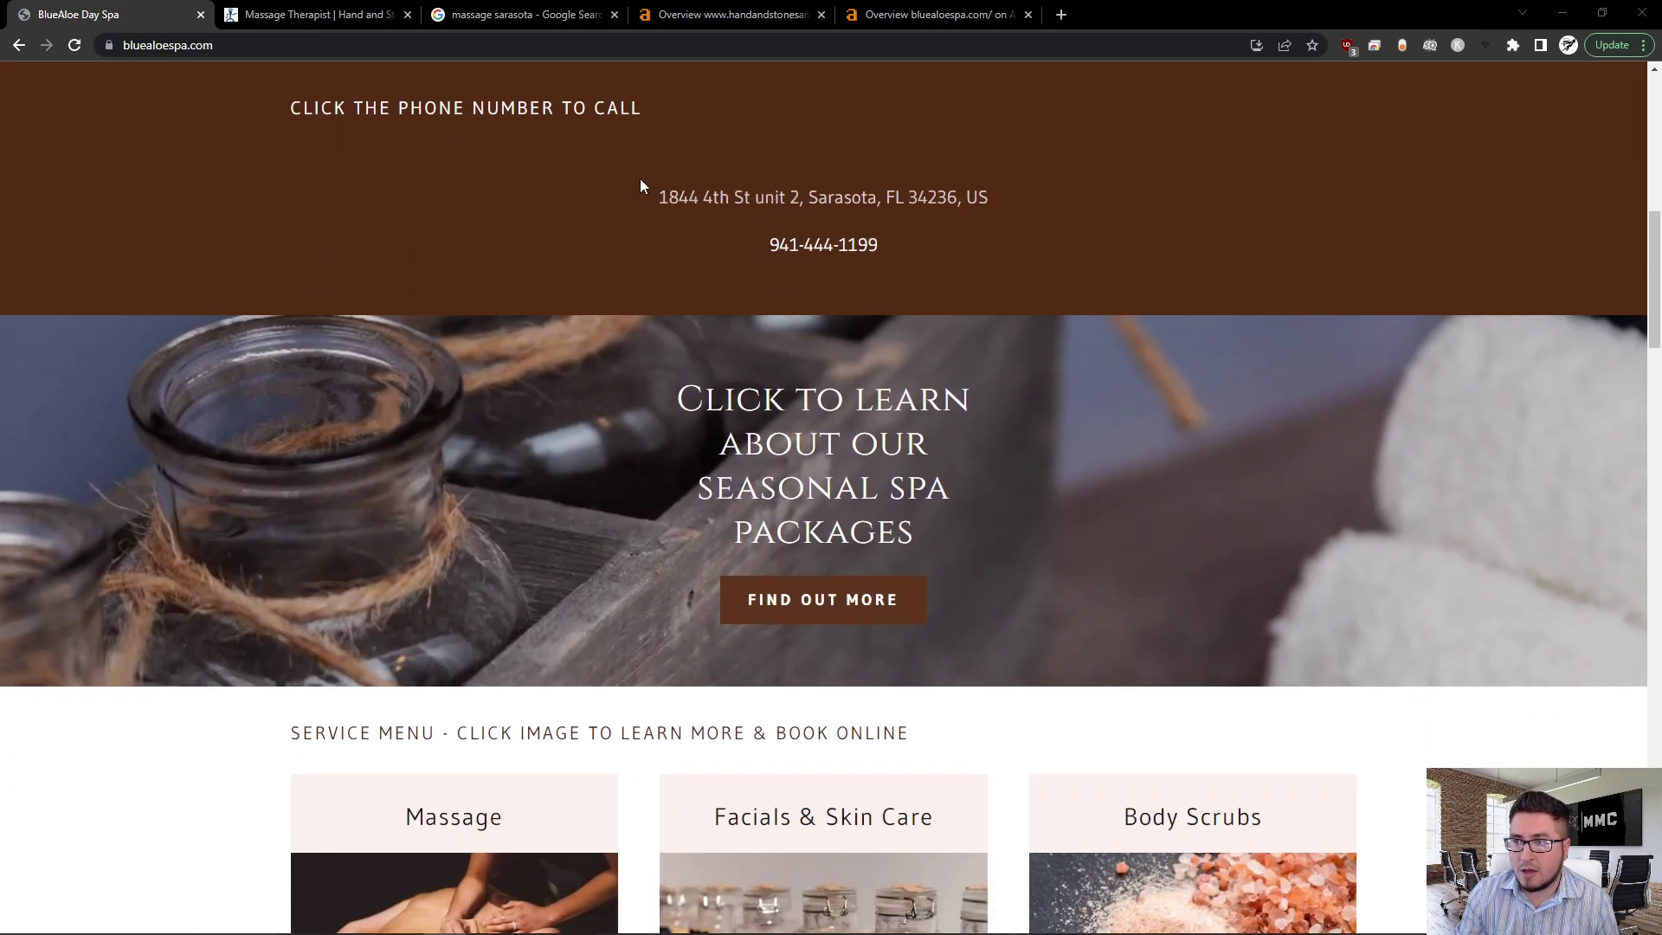
{"action": "scroll", "coordinate": [604, 481], "scroll_direction": "down", "scroll_amount": 1}
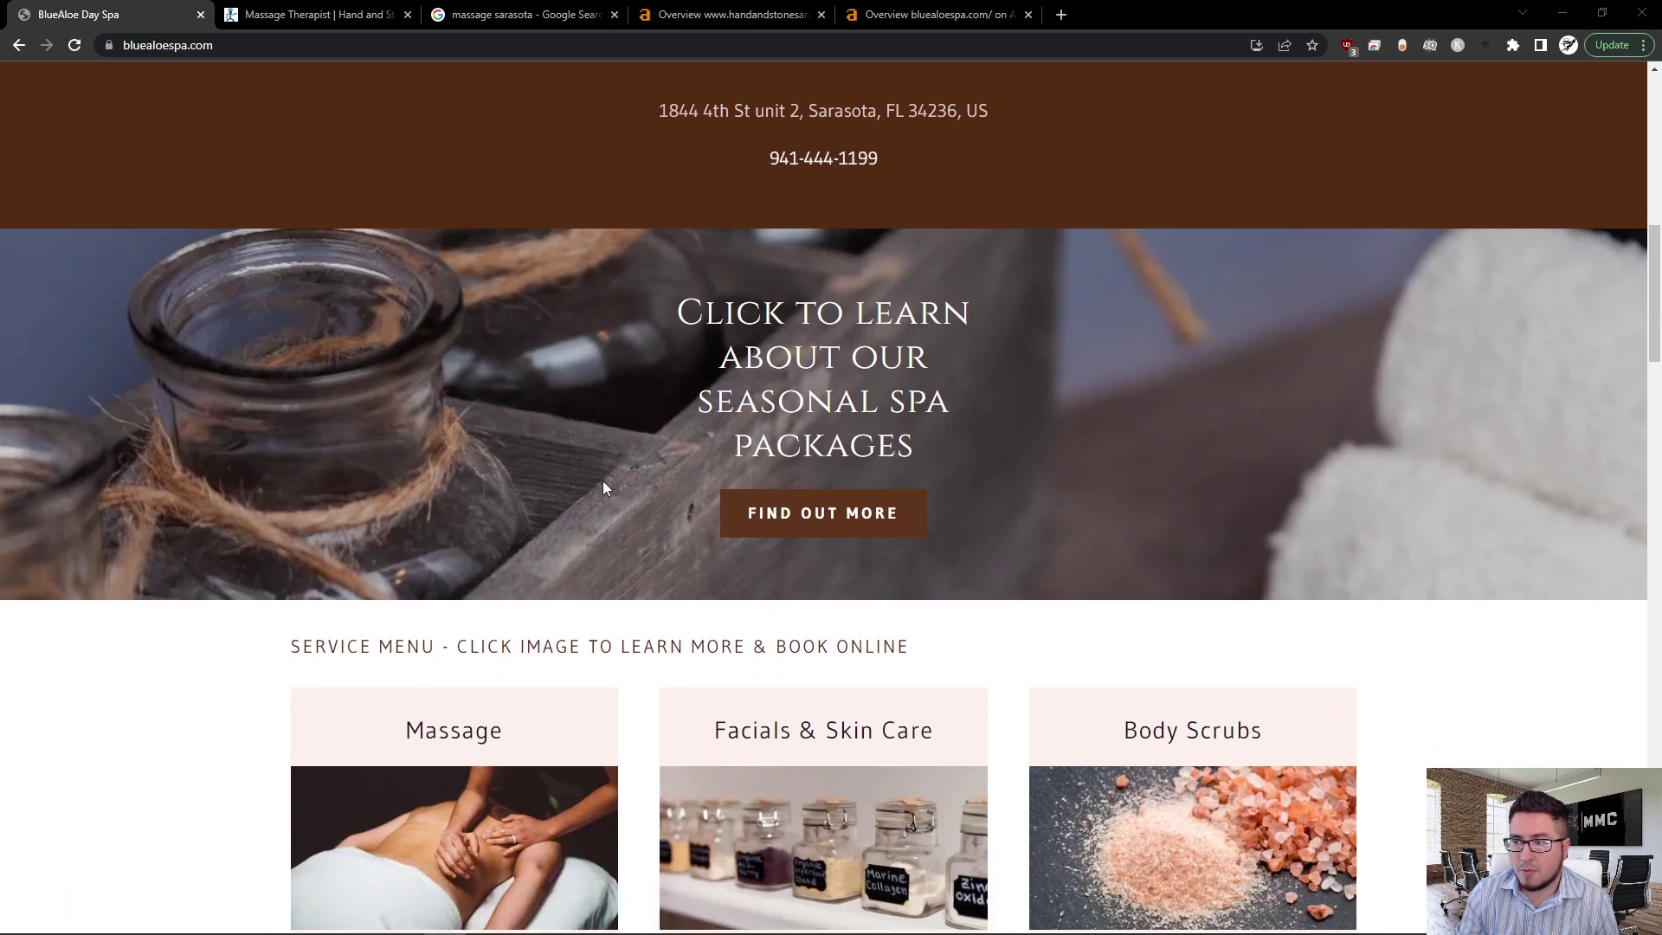
{"action": "scroll", "coordinate": [606, 484], "scroll_direction": "up", "scroll_amount": 10}
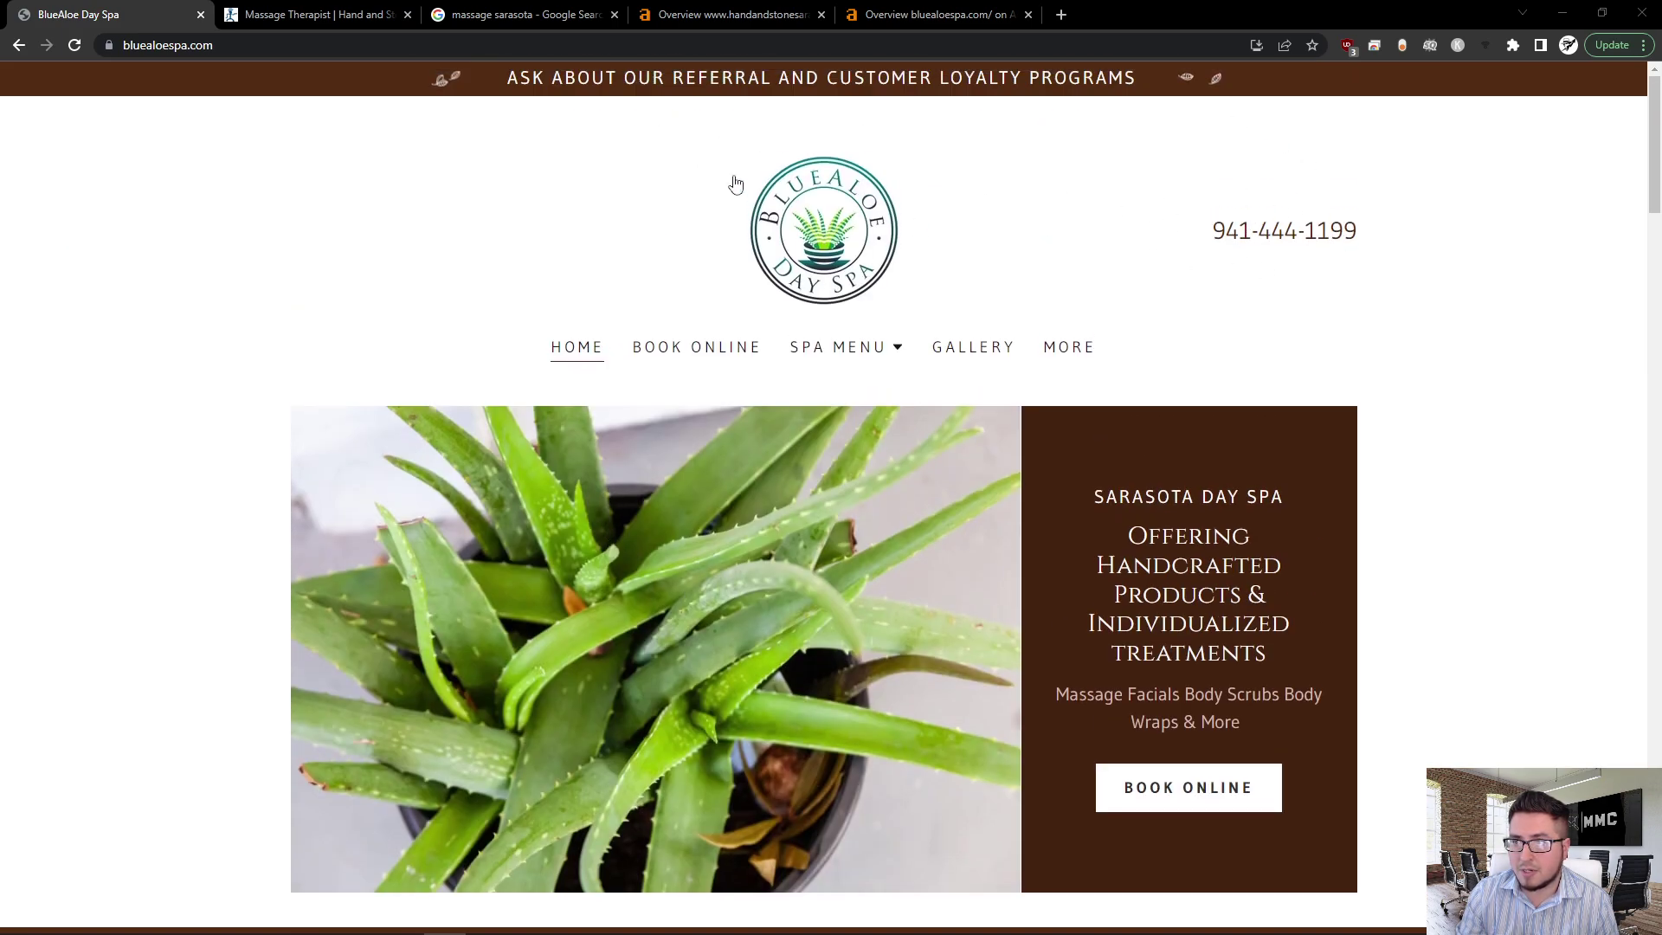
{"action": "scroll", "coordinate": [294, 510], "scroll_direction": "down", "scroll_amount": 9}
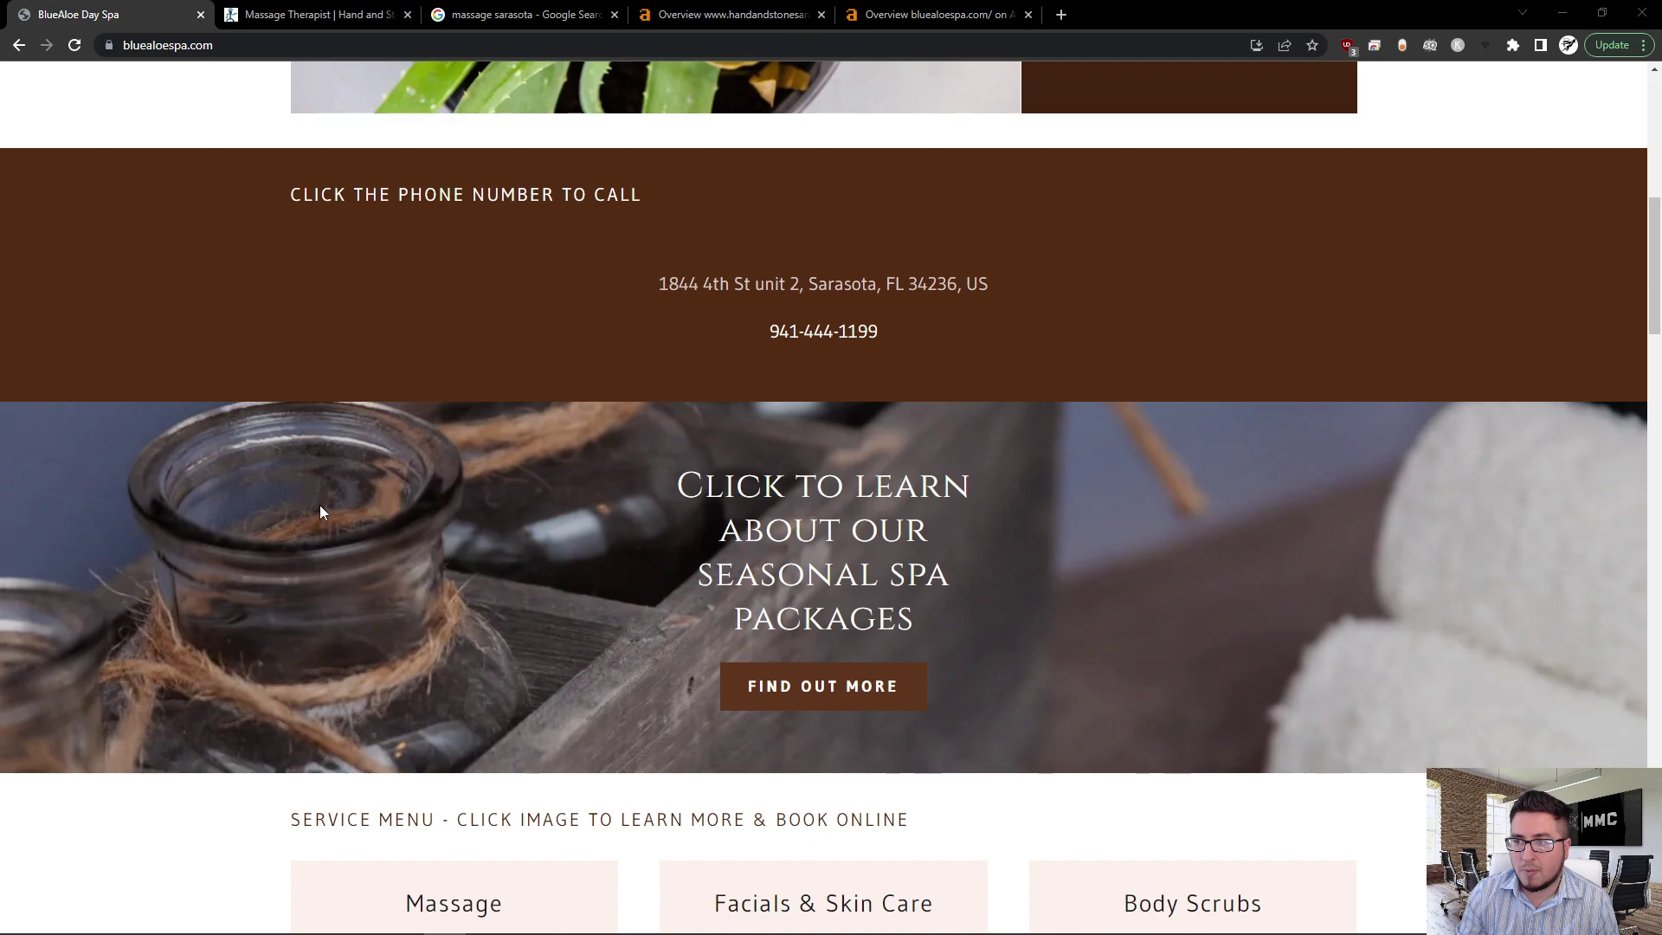
{"action": "scroll", "coordinate": [320, 506], "scroll_direction": "down", "scroll_amount": 8}
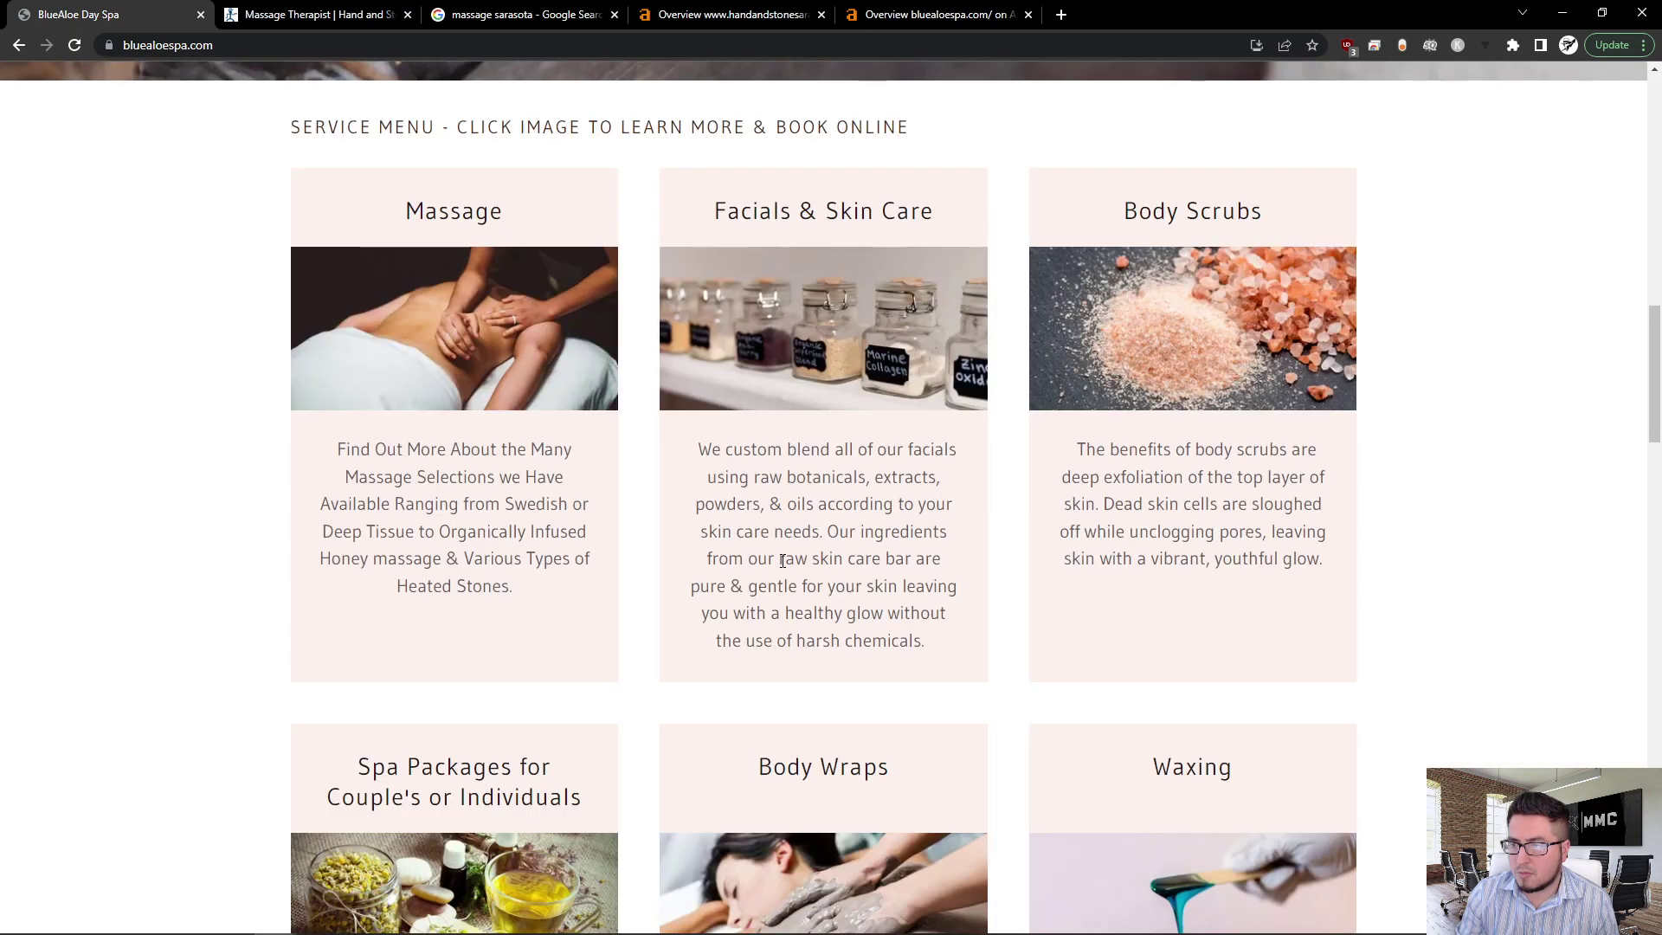
{"action": "scroll", "coordinate": [796, 597], "scroll_direction": "down", "scroll_amount": 5}
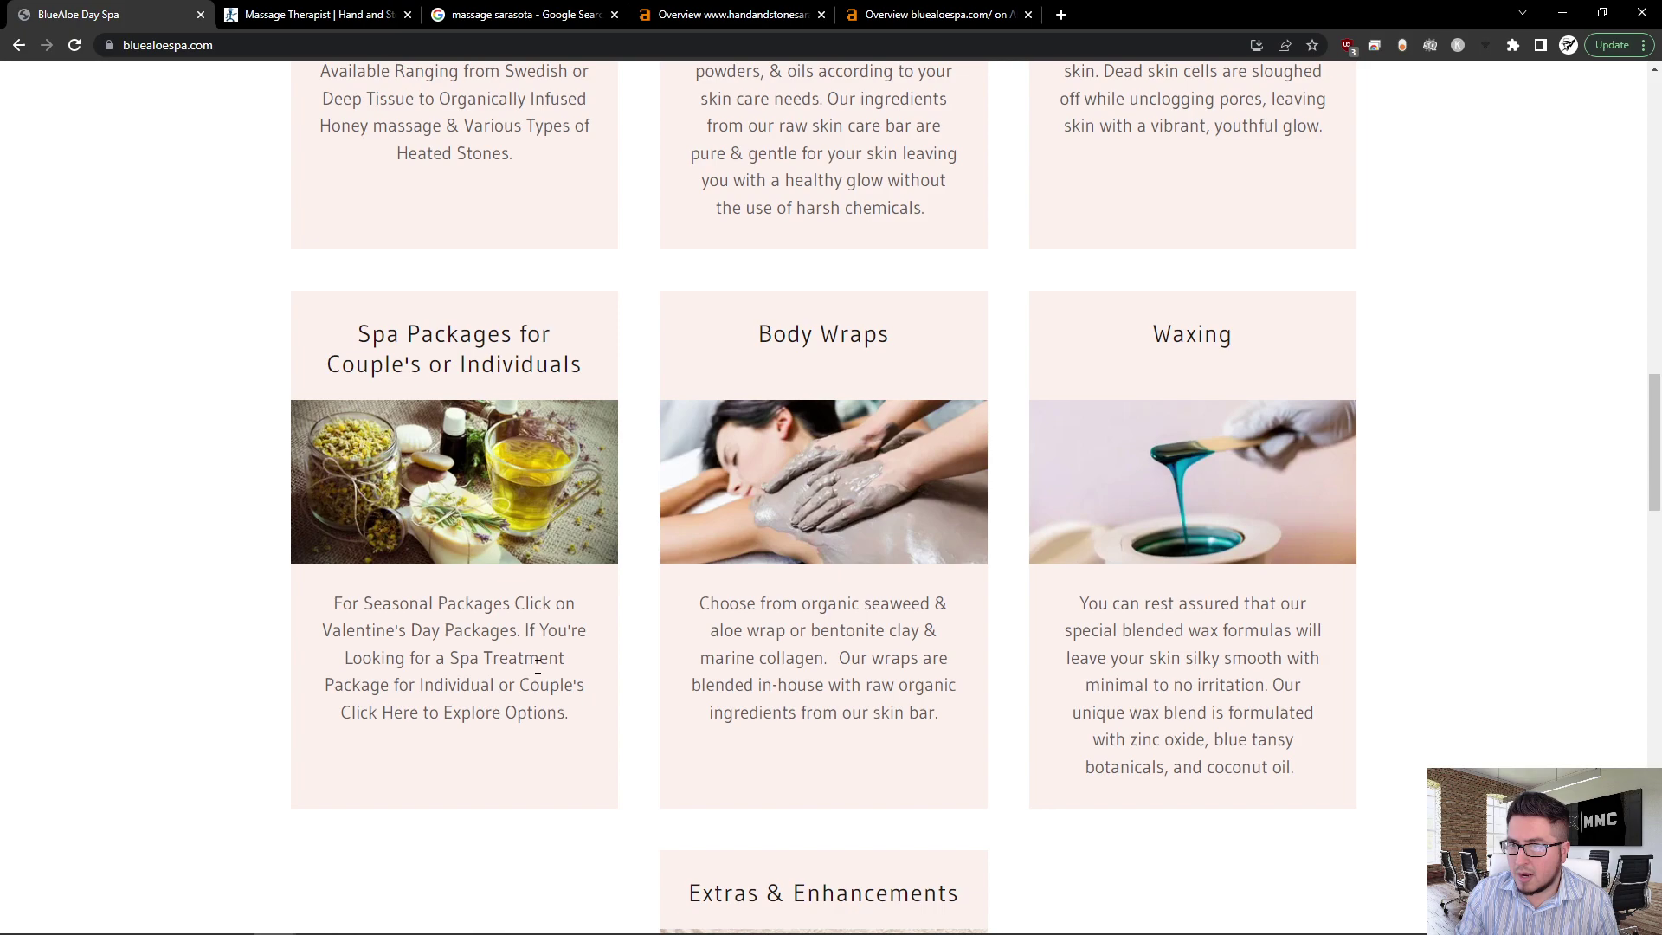
{"action": "scroll", "coordinate": [462, 686], "scroll_direction": "down", "scroll_amount": 1}
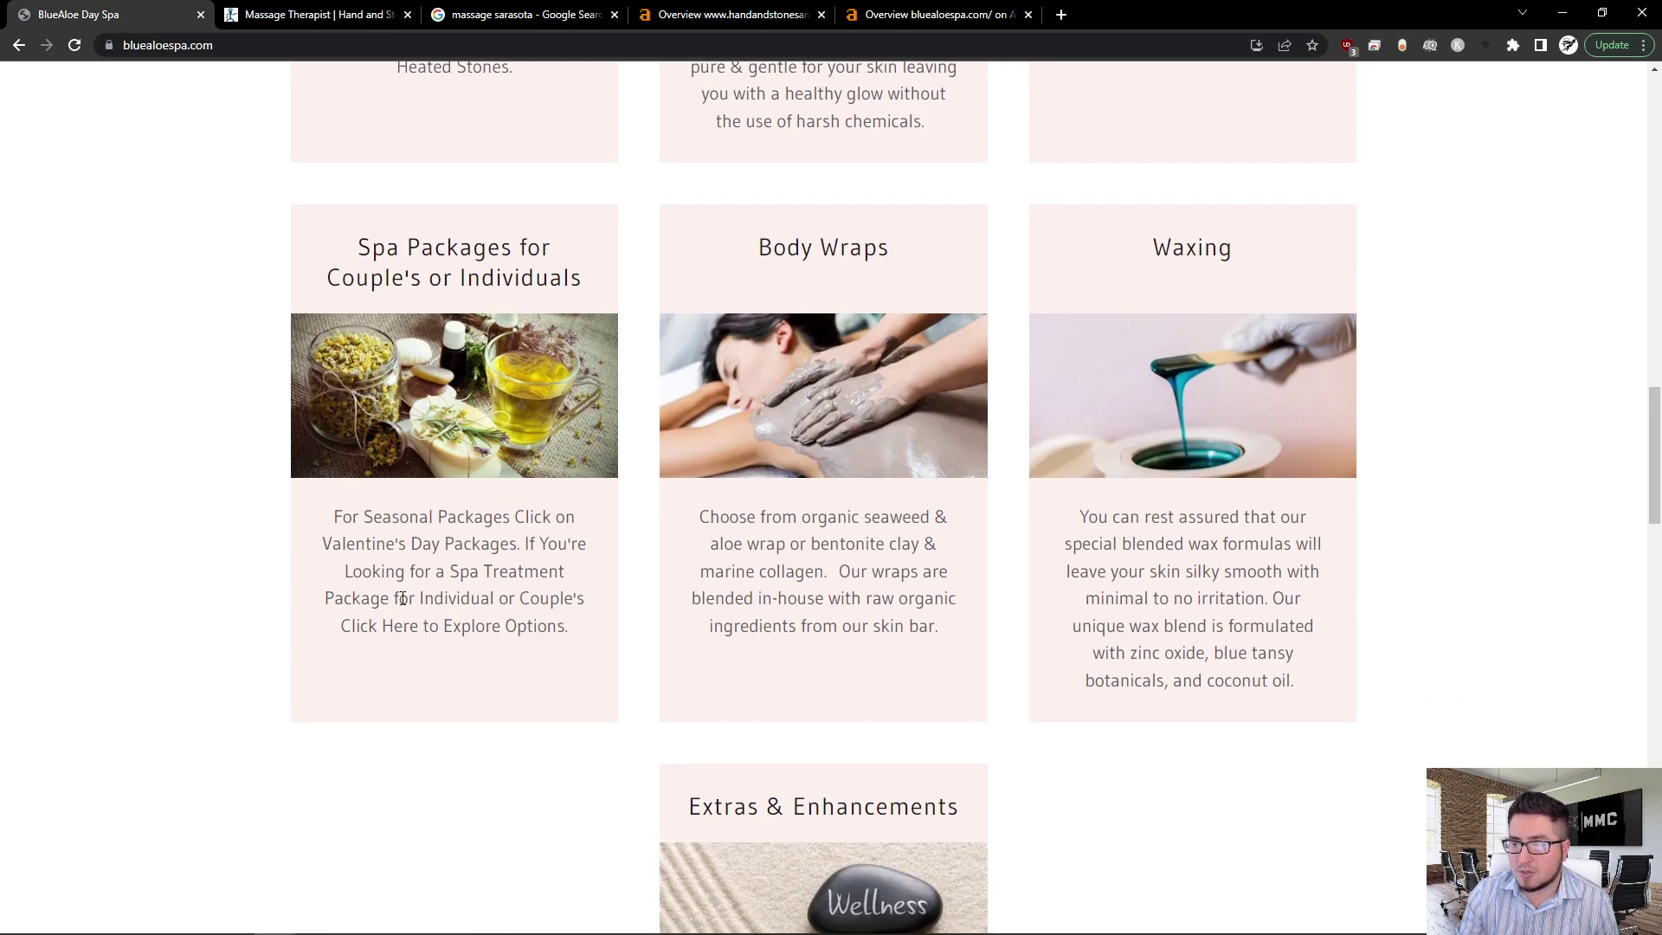
{"action": "scroll", "coordinate": [402, 598], "scroll_direction": "down", "scroll_amount": 8}
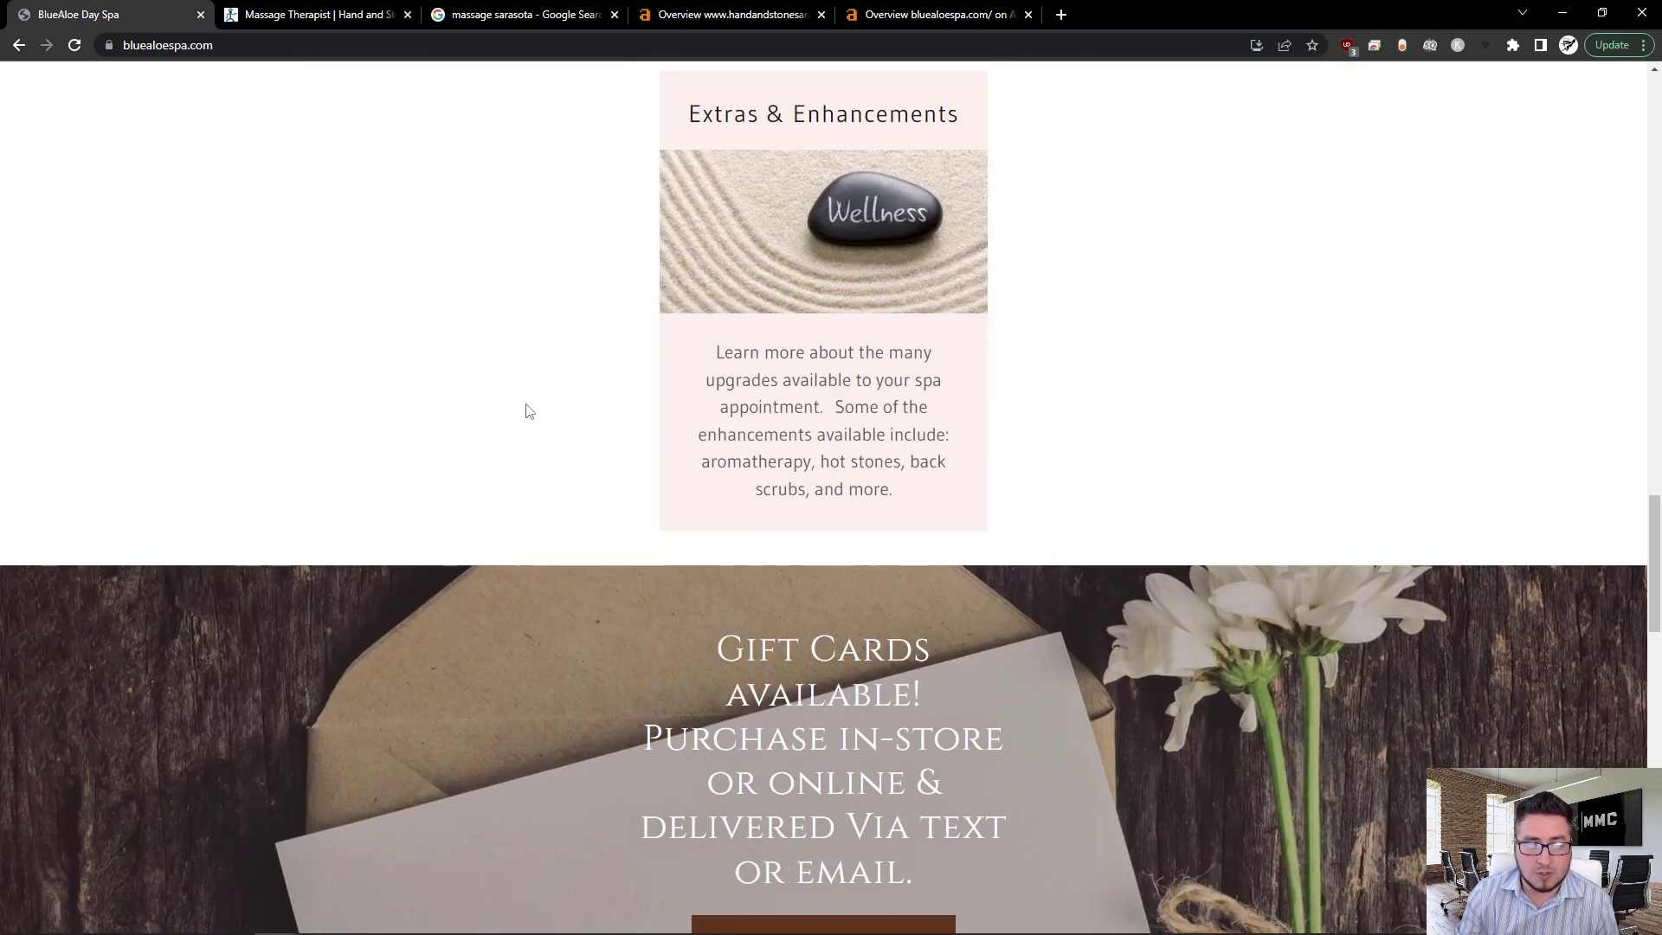
{"action": "scroll", "coordinate": [361, 509], "scroll_direction": "down", "scroll_amount": 8}
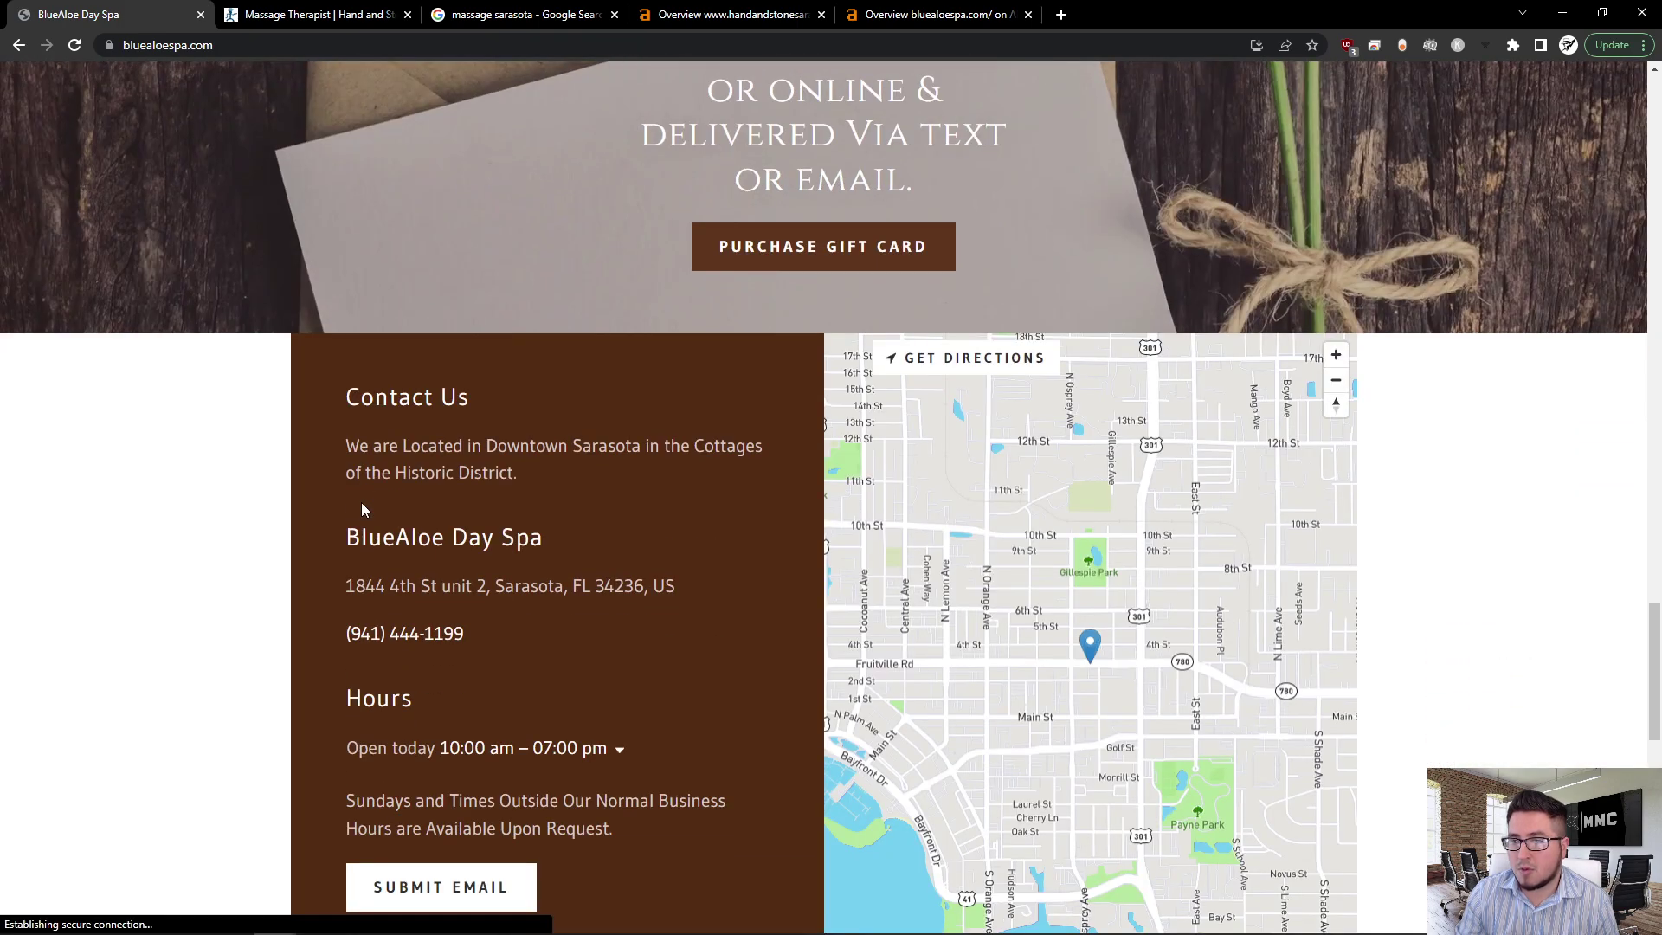
{"action": "scroll", "coordinate": [361, 509], "scroll_direction": "down", "scroll_amount": 2}
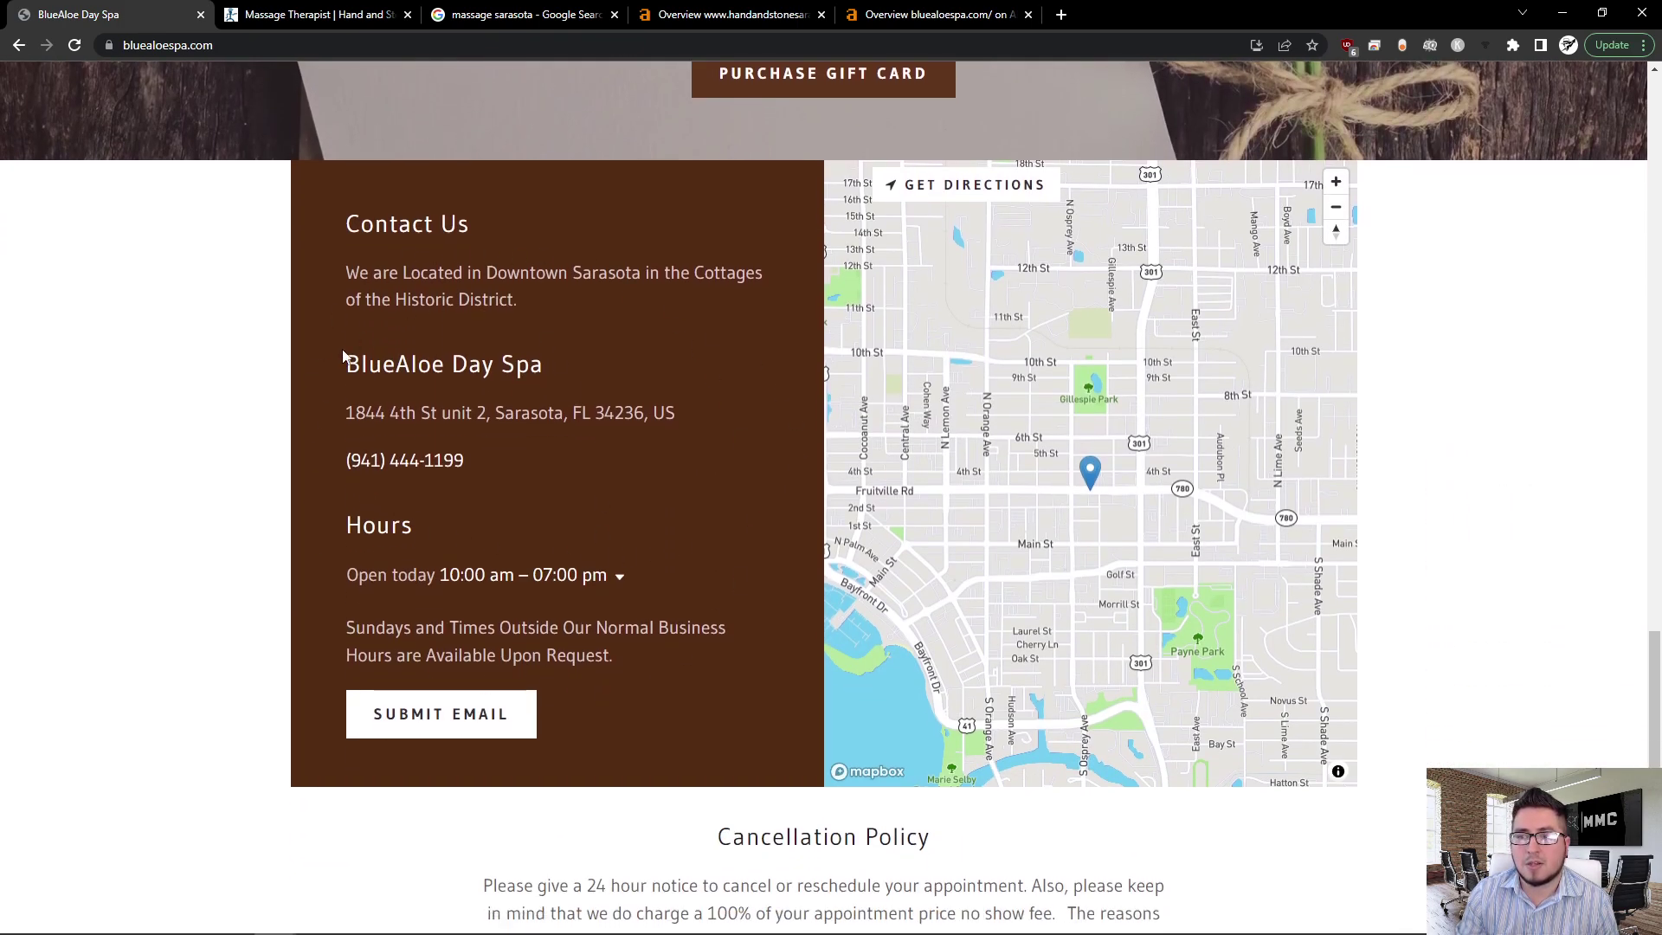
{"action": "scroll", "coordinate": [279, 547], "scroll_direction": "up", "scroll_amount": 3}
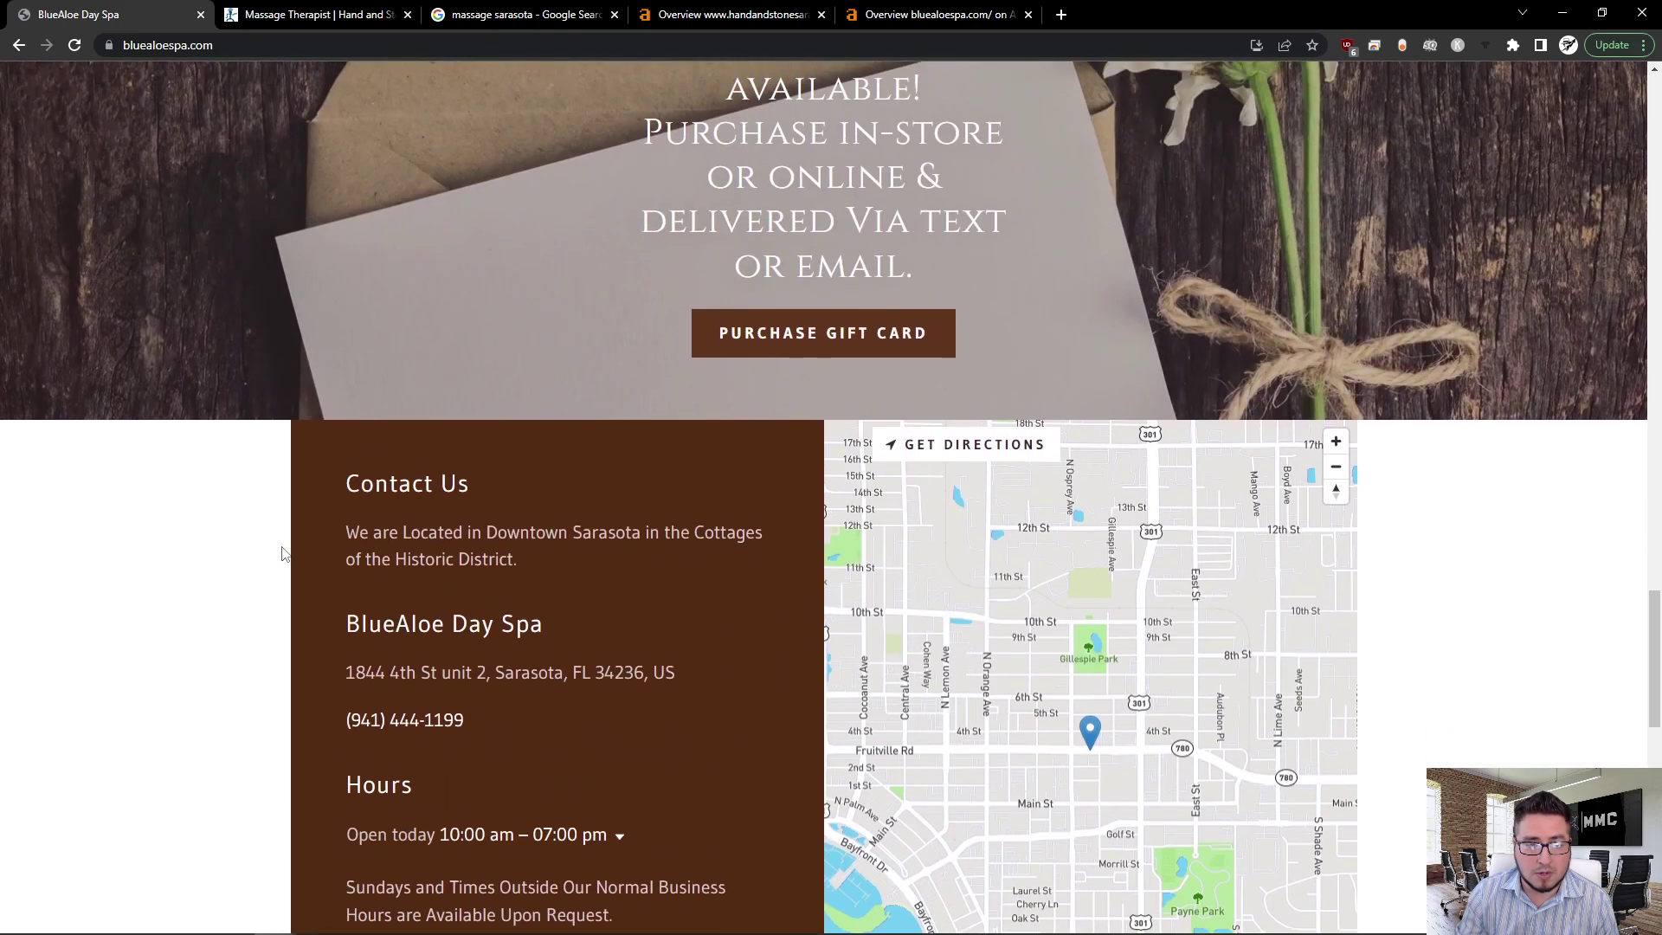
{"action": "scroll", "coordinate": [462, 443], "scroll_direction": "down", "scroll_amount": 4}
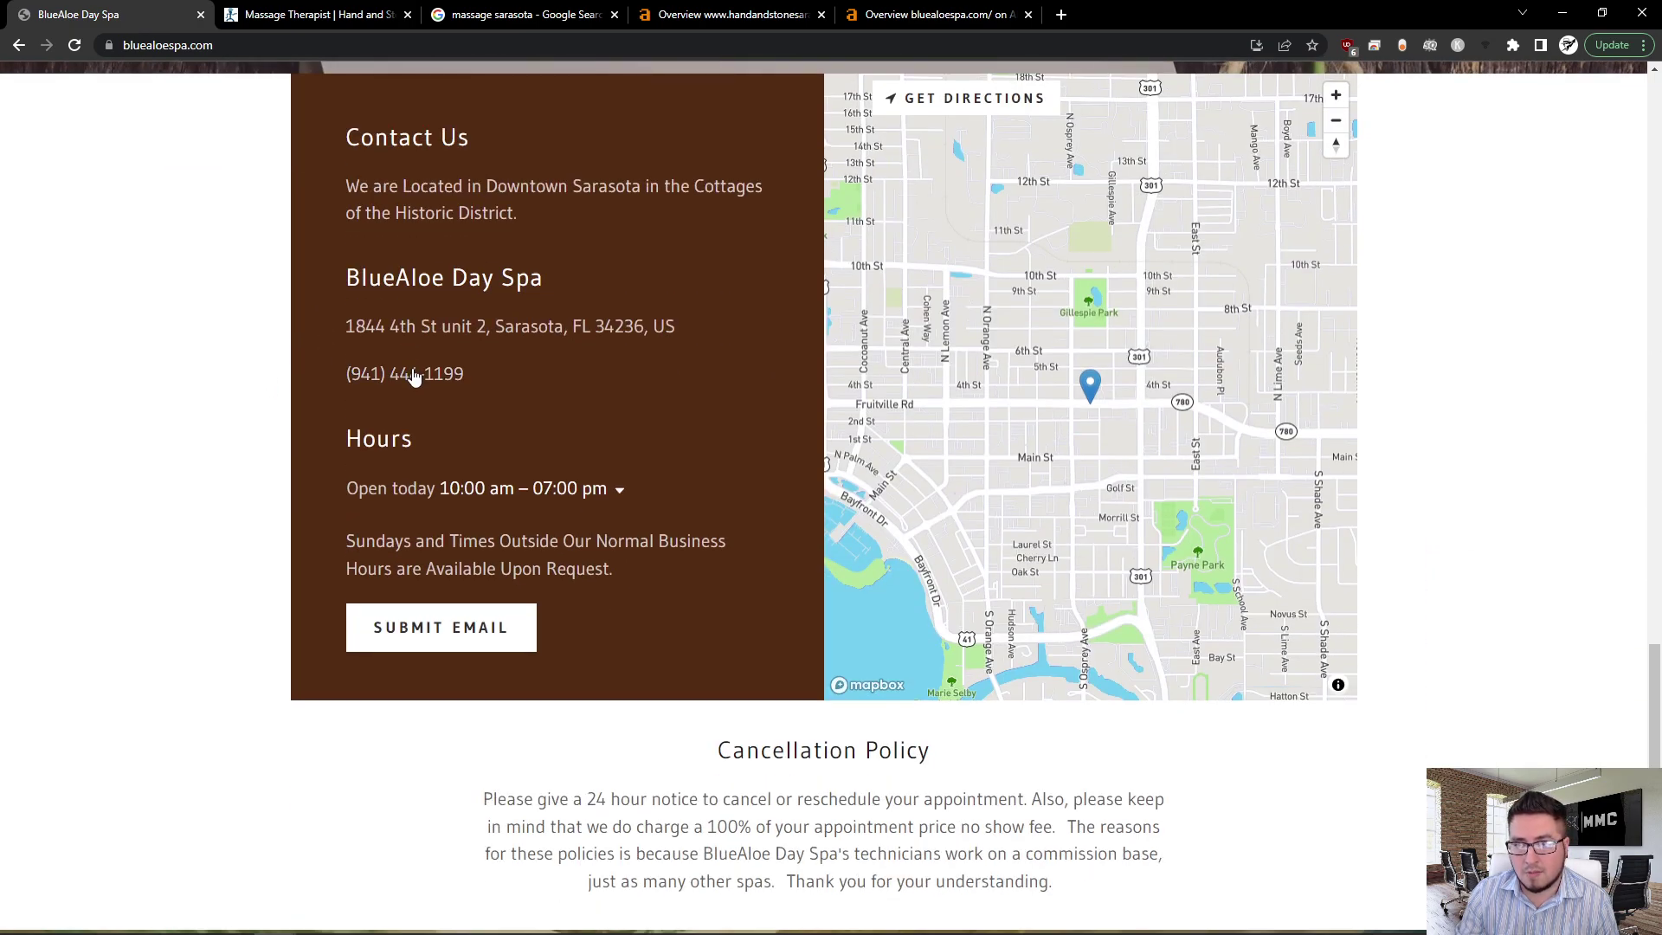
{"action": "scroll", "coordinate": [240, 620], "scroll_direction": "up", "scroll_amount": 18}
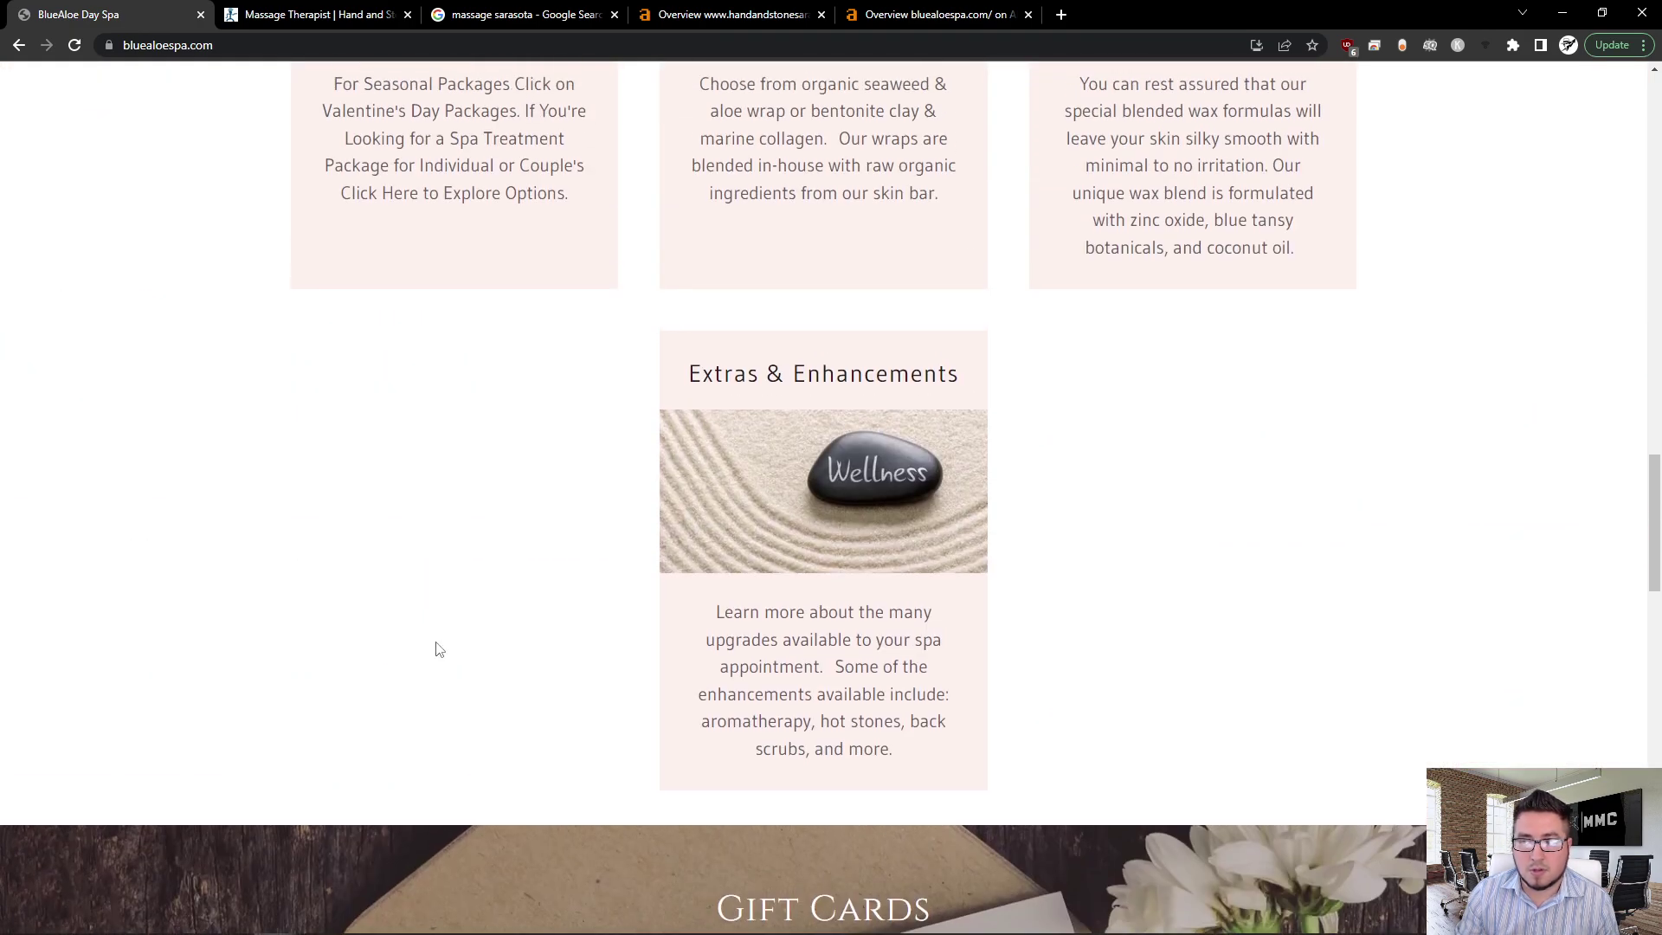
{"action": "scroll", "coordinate": [272, 657], "scroll_direction": "up", "scroll_amount": 13}
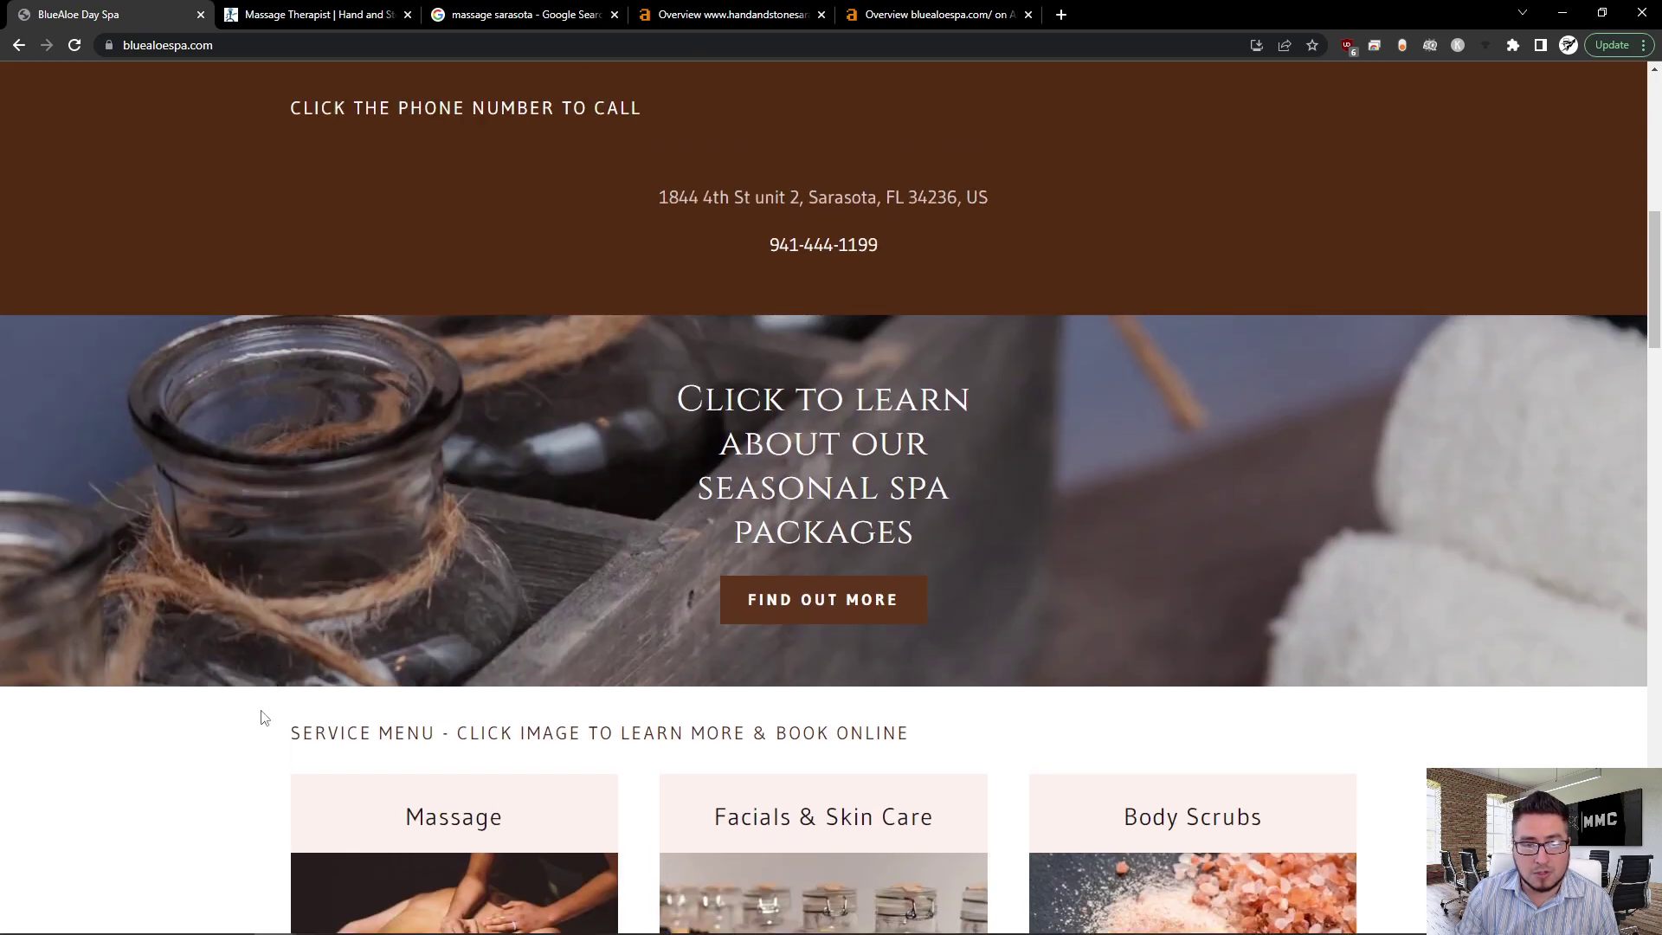
{"action": "scroll", "coordinate": [219, 692], "scroll_direction": "up", "scroll_amount": 10}
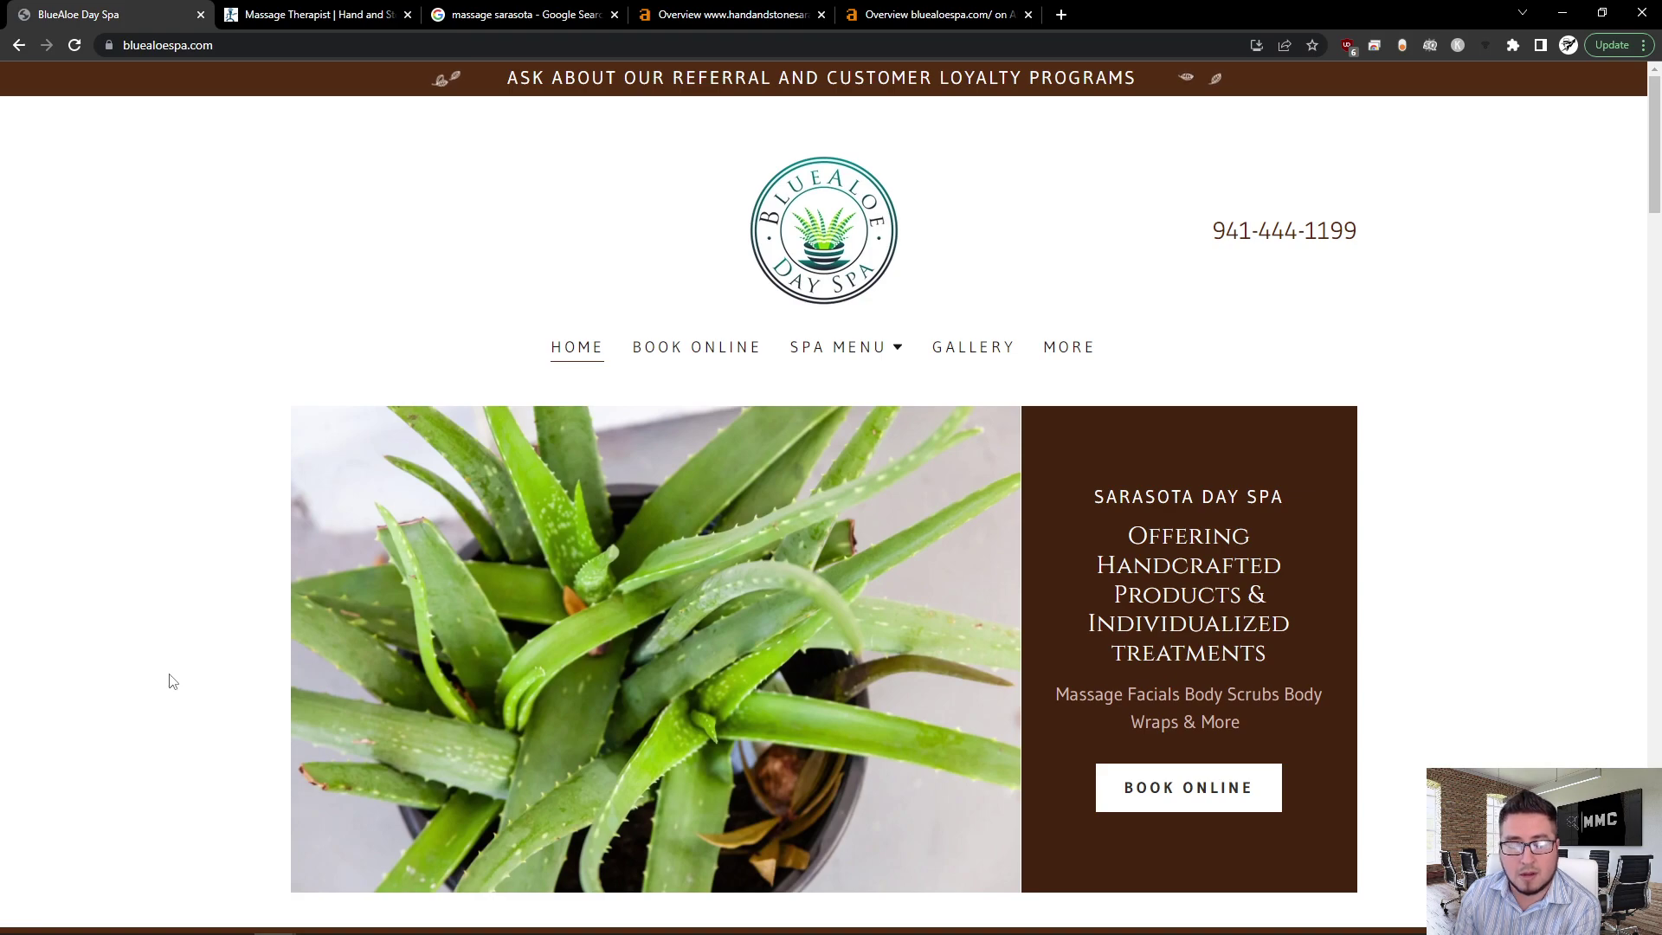
{"action": "scroll", "coordinate": [172, 680], "scroll_direction": "down", "scroll_amount": 3}
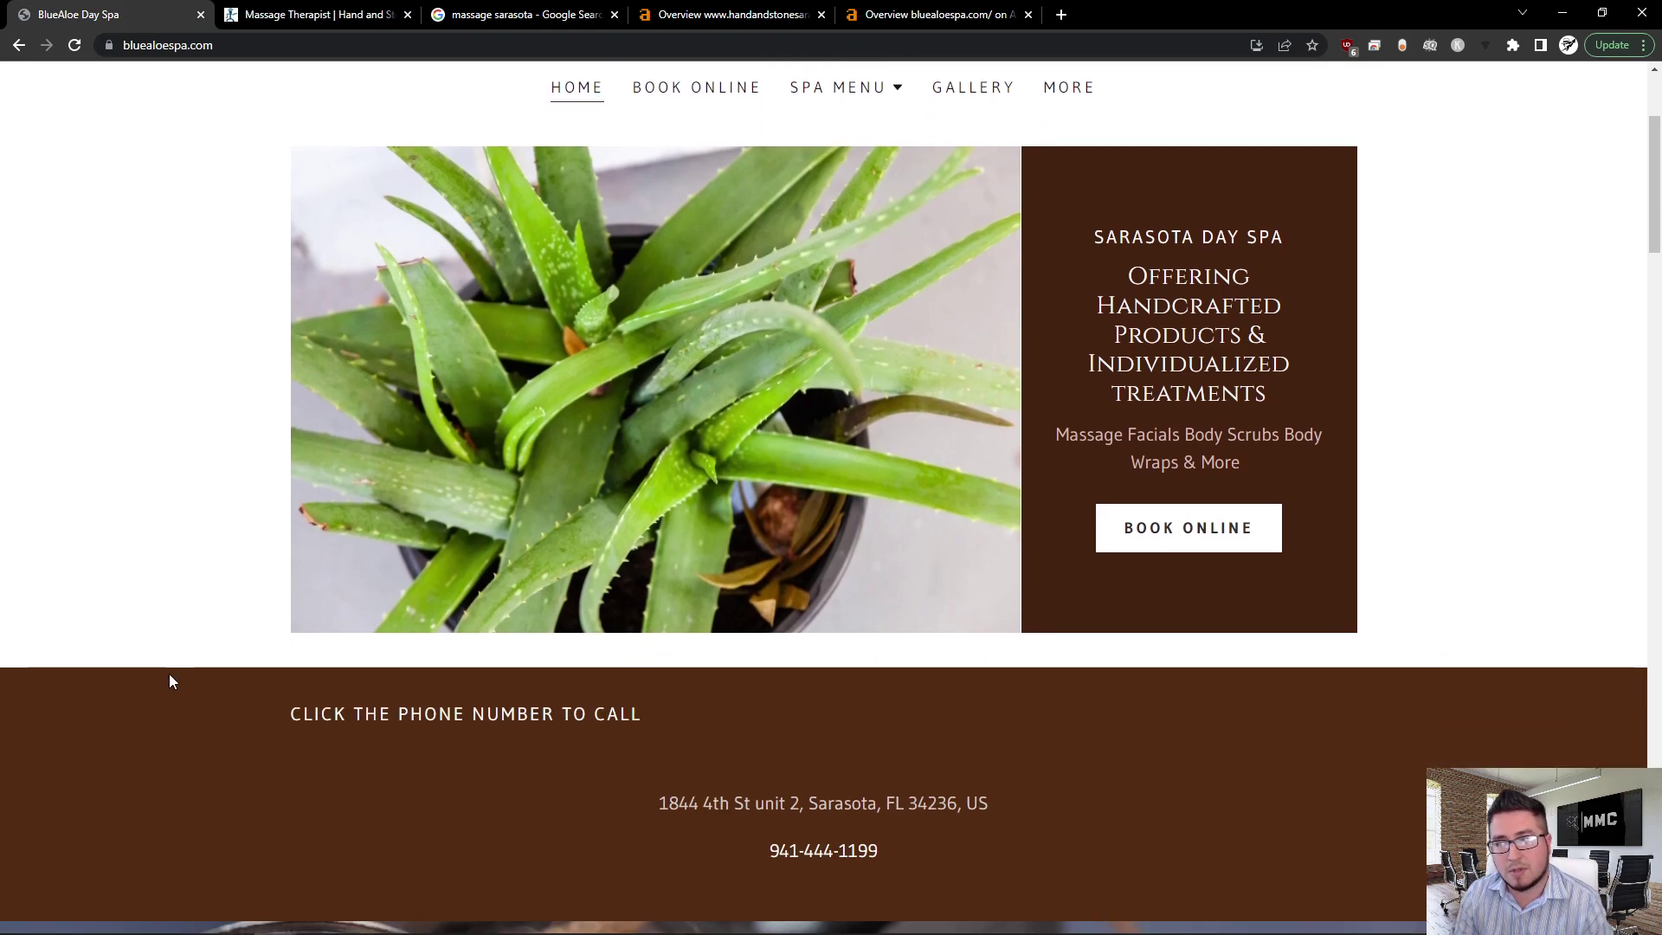
{"action": "scroll", "coordinate": [211, 566], "scroll_direction": "down", "scroll_amount": 4}
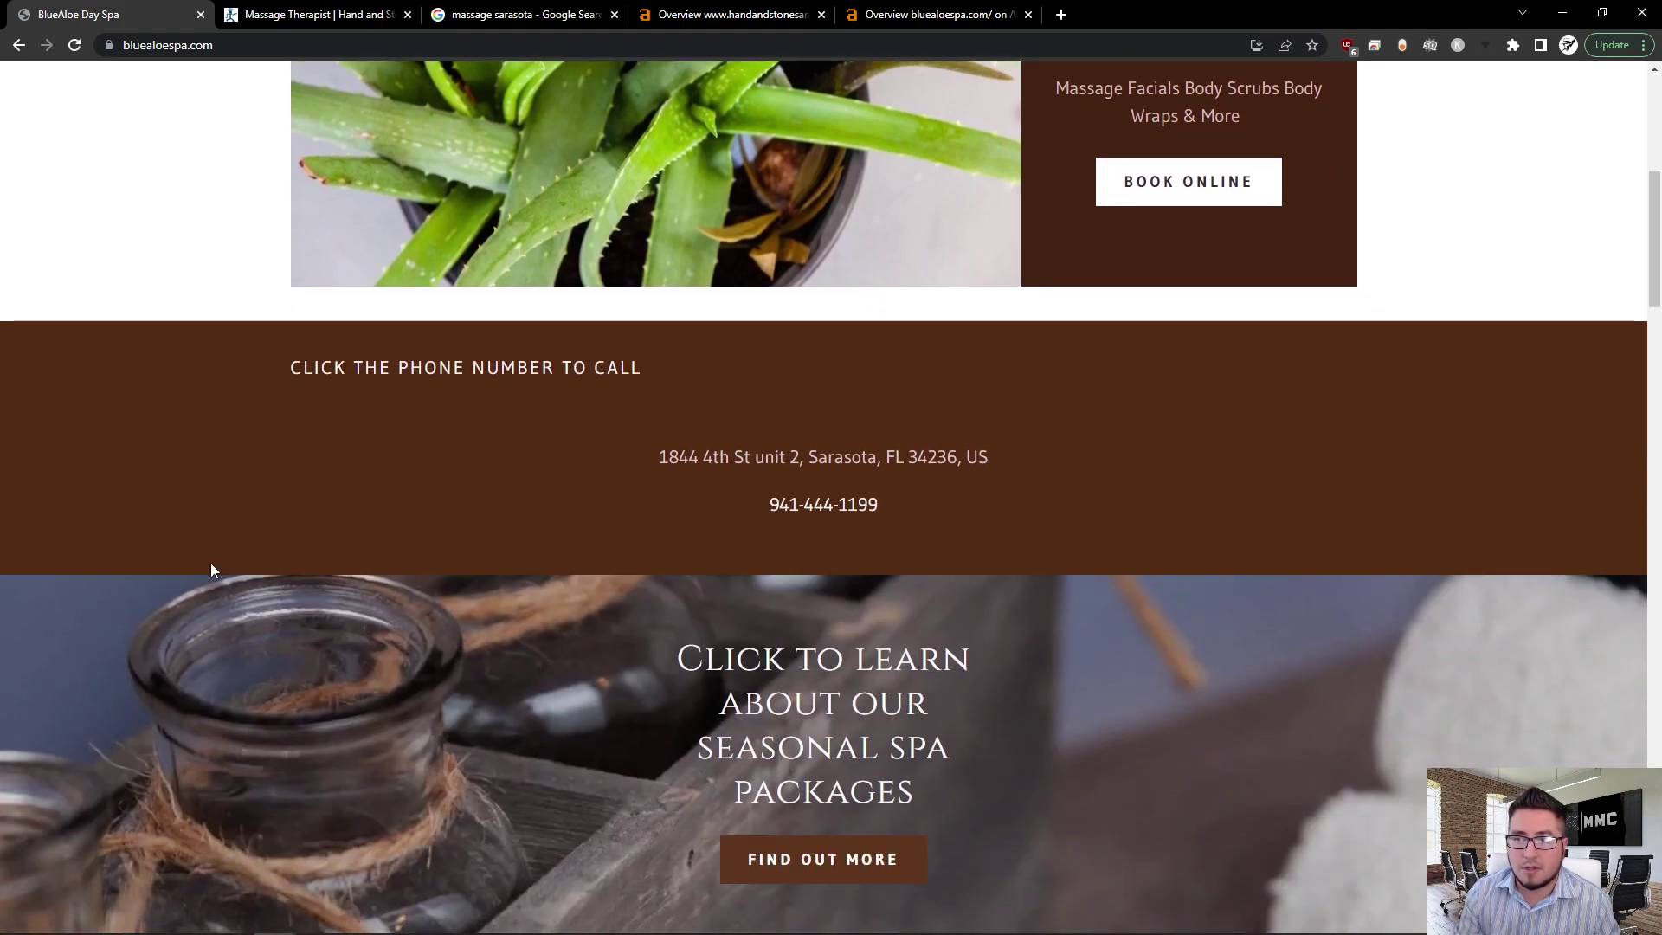
{"action": "scroll", "coordinate": [528, 645], "scroll_direction": "down", "scroll_amount": 4}
{"action": "scroll", "coordinate": [201, 636], "scroll_direction": "down", "scroll_amount": 4}
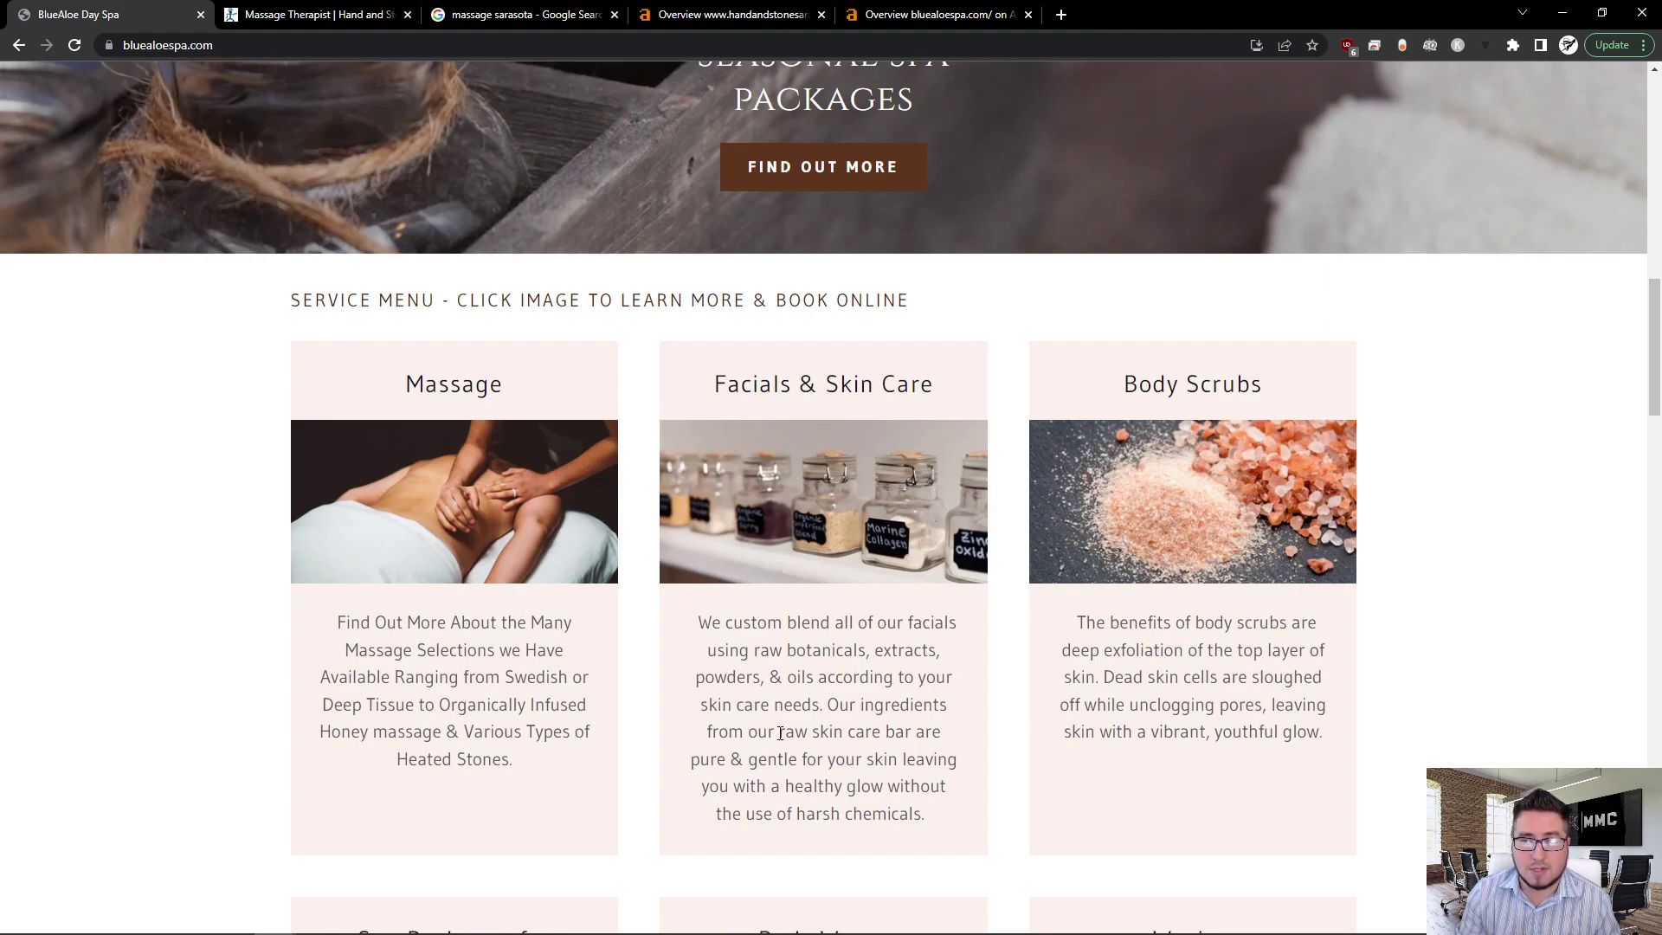
{"action": "scroll", "coordinate": [791, 731], "scroll_direction": "down", "scroll_amount": 2}
{"action": "scroll", "coordinate": [446, 643], "scroll_direction": "down", "scroll_amount": 1}
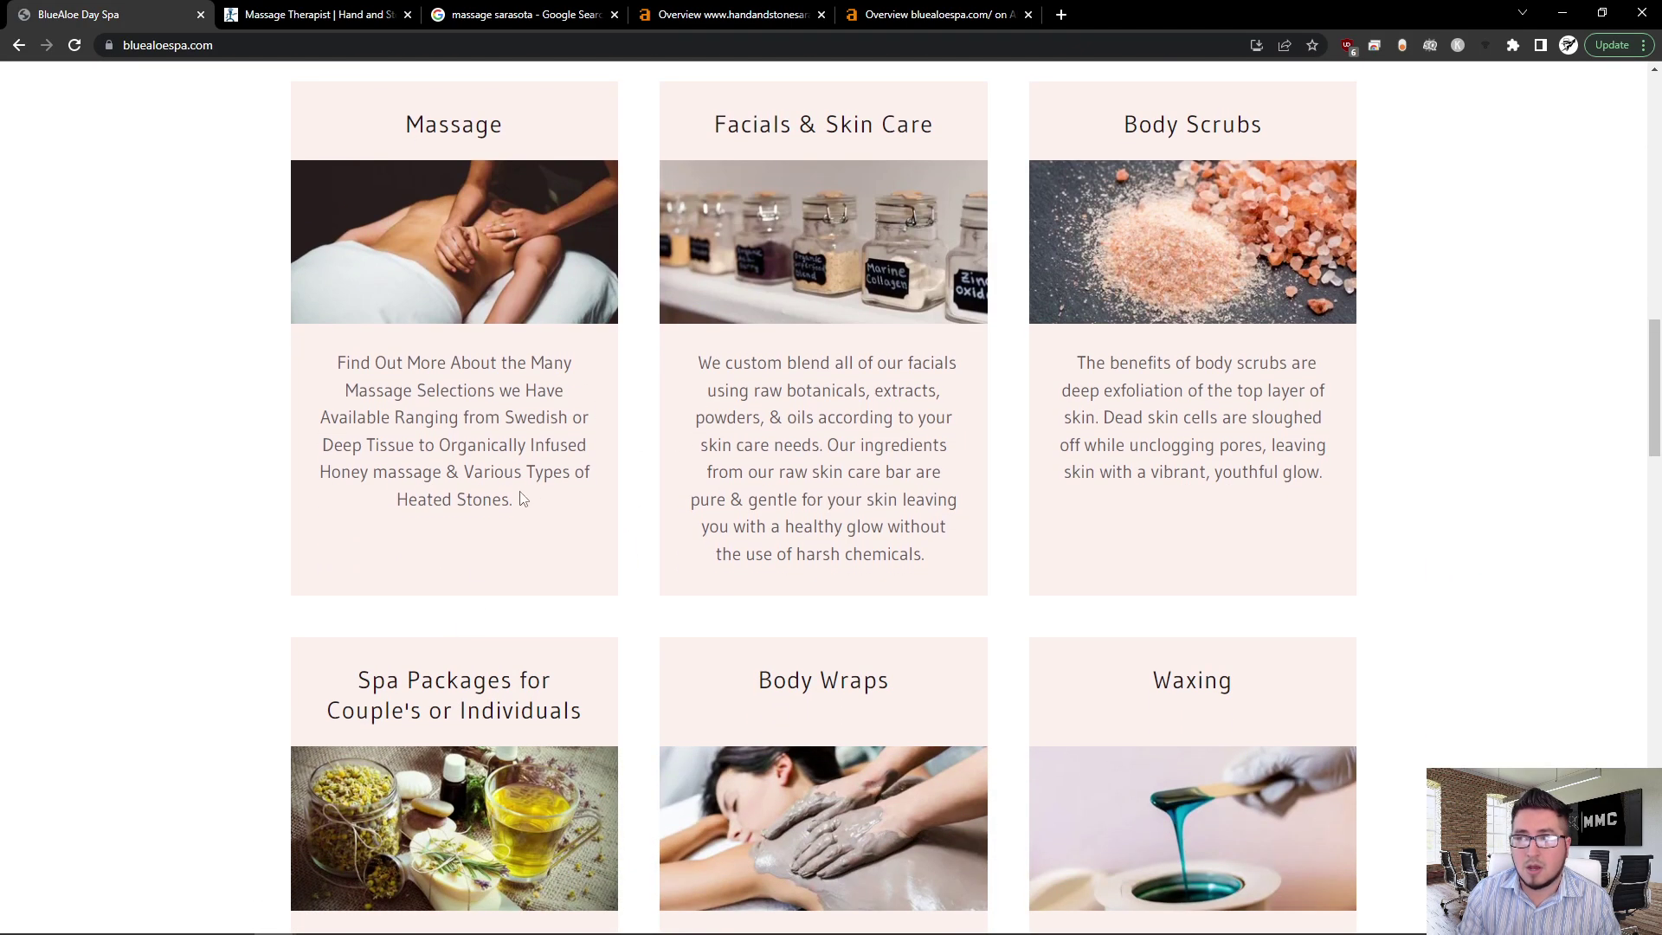
{"action": "scroll", "coordinate": [737, 513], "scroll_direction": "down", "scroll_amount": 2}
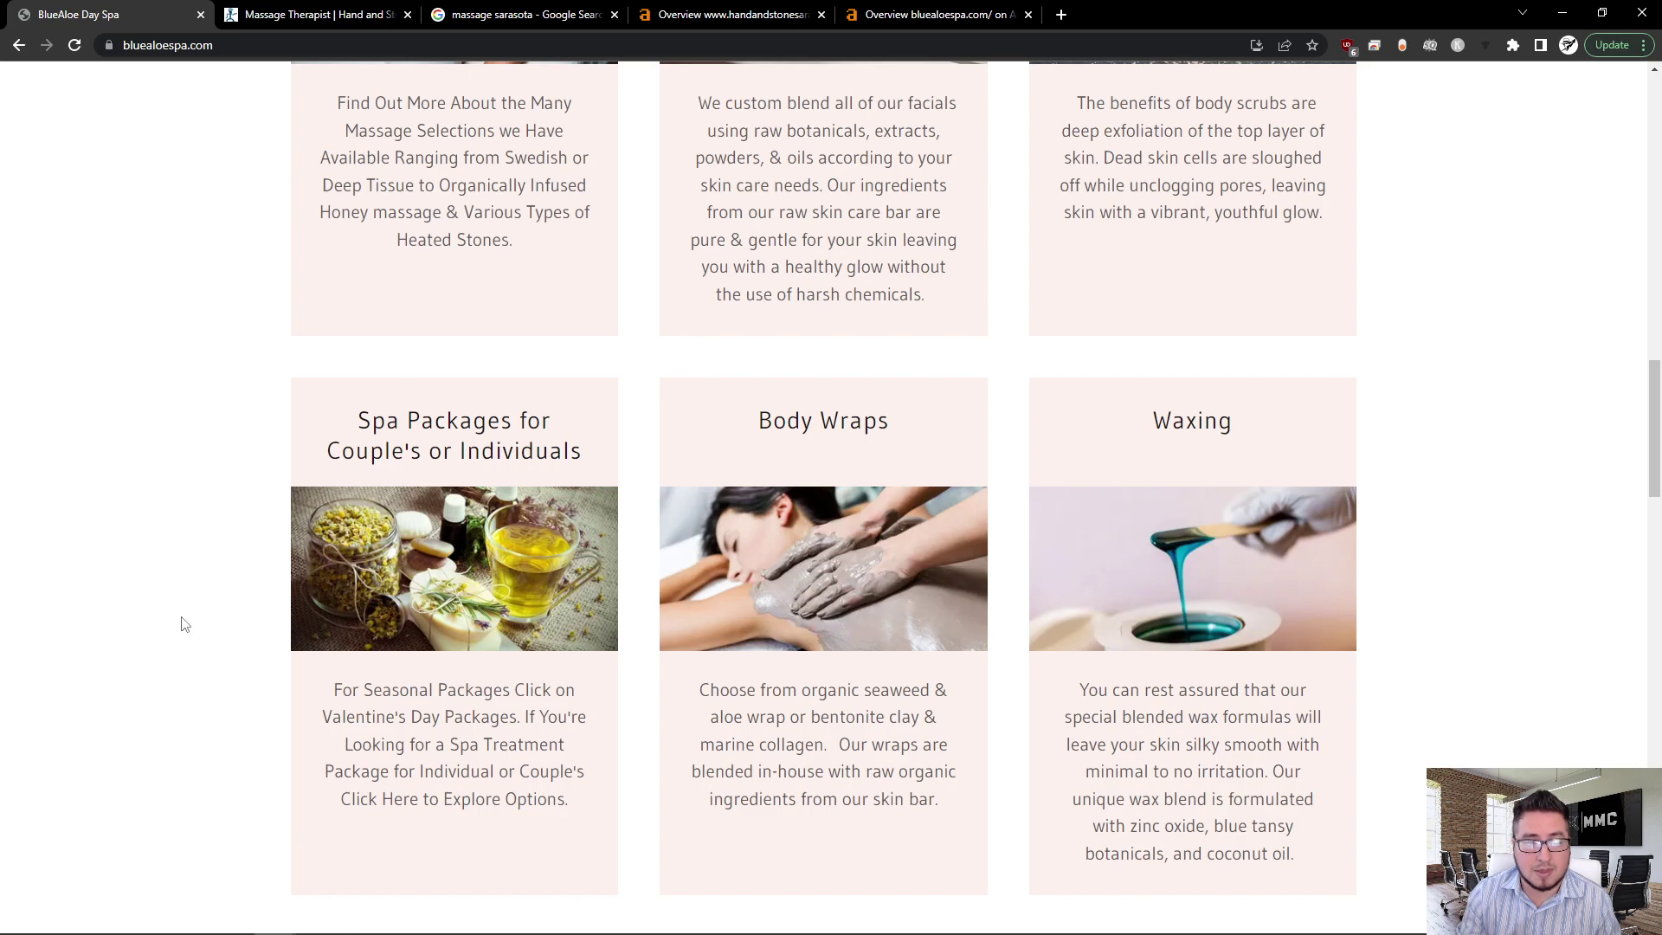
{"action": "scroll", "coordinate": [178, 619], "scroll_direction": "up", "scroll_amount": 12}
{"action": "scroll", "coordinate": [285, 628], "scroll_direction": "up", "scroll_amount": 4}
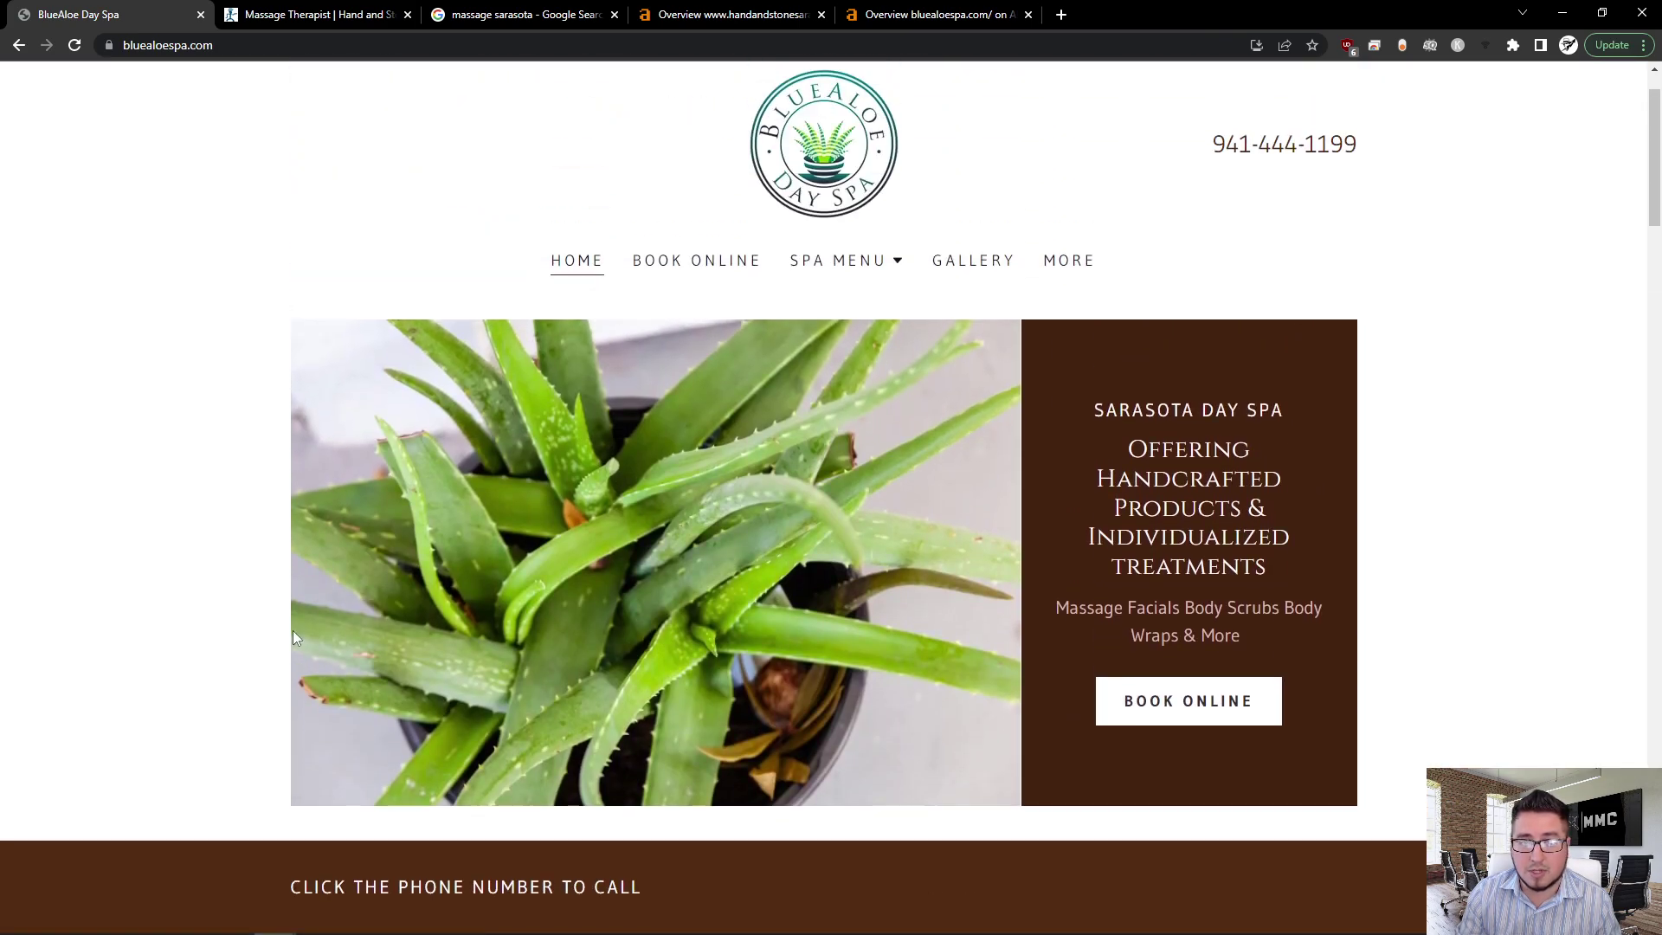
Step: On the Hand & Stone Sarasota page, select the MASSAGE and FACIAL words in the offer cards
{"action": "left_click", "coordinate": [308, 11]}
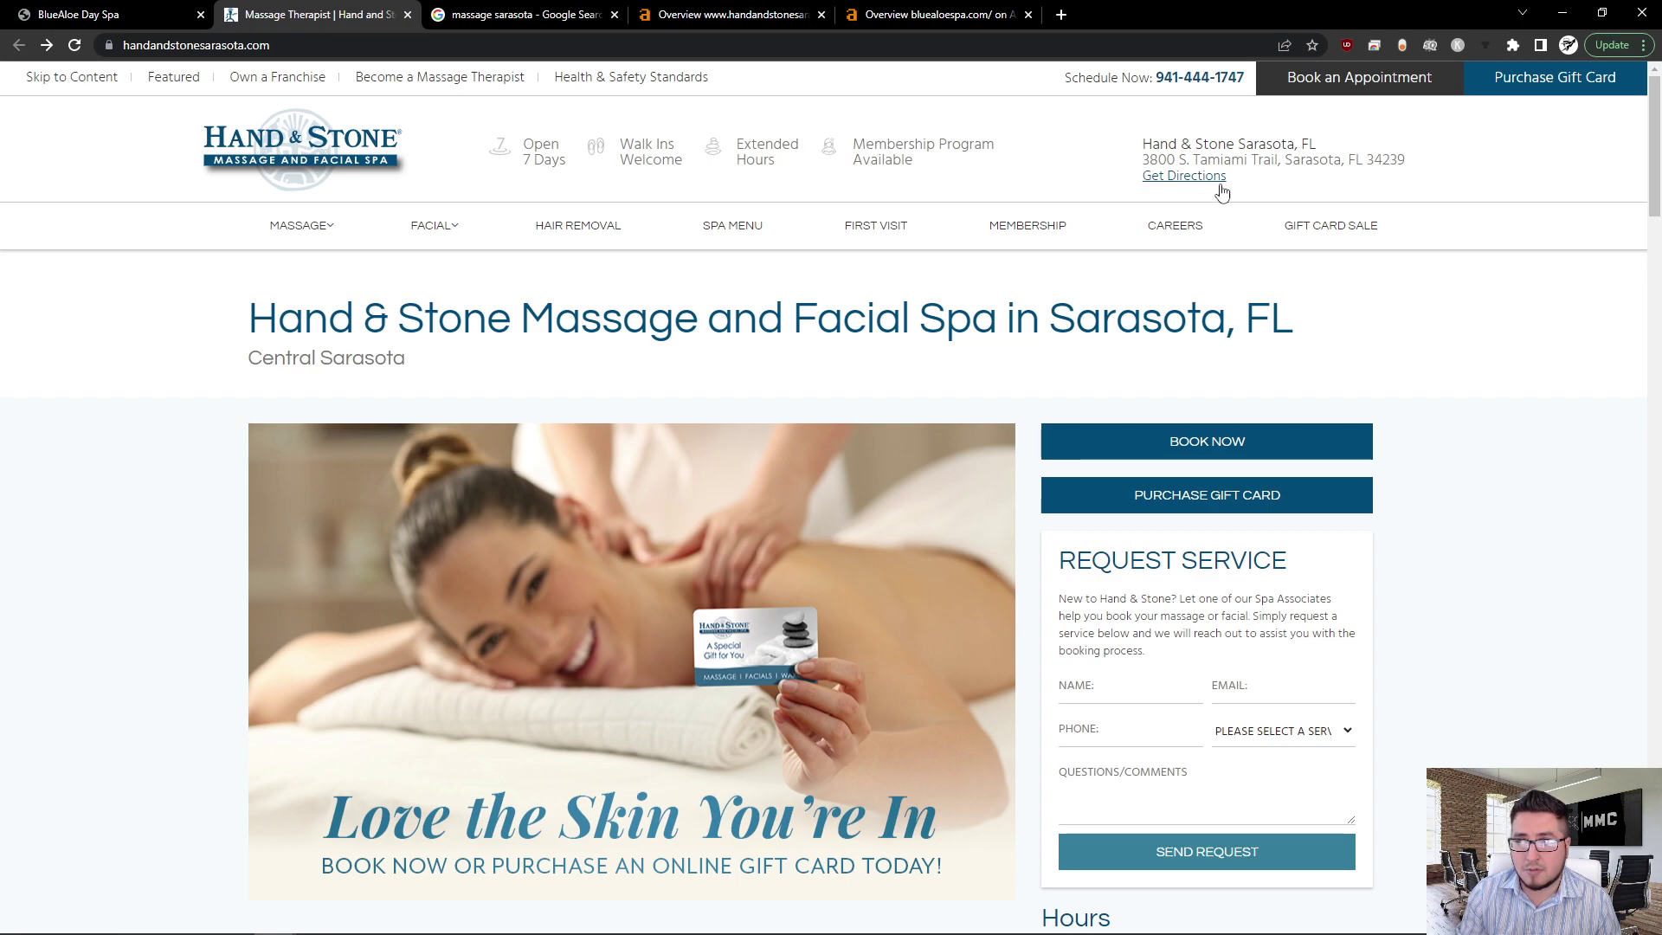
{"action": "mouse_move", "coordinate": [310, 263]}
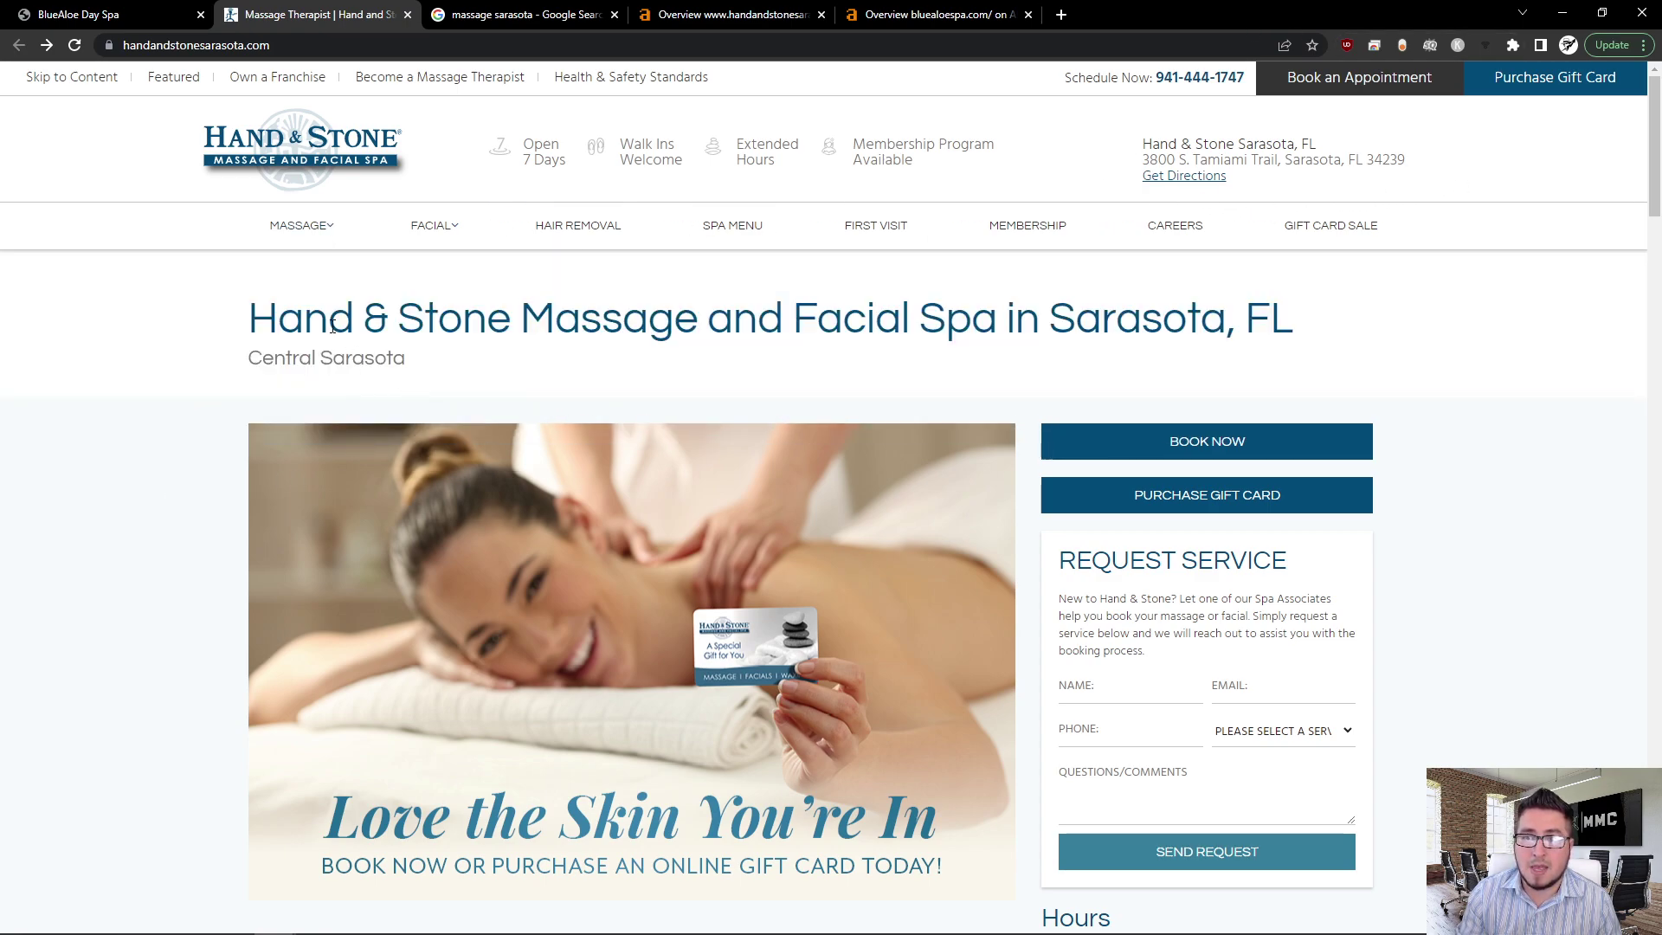
{"action": "mouse_move", "coordinate": [429, 227]}
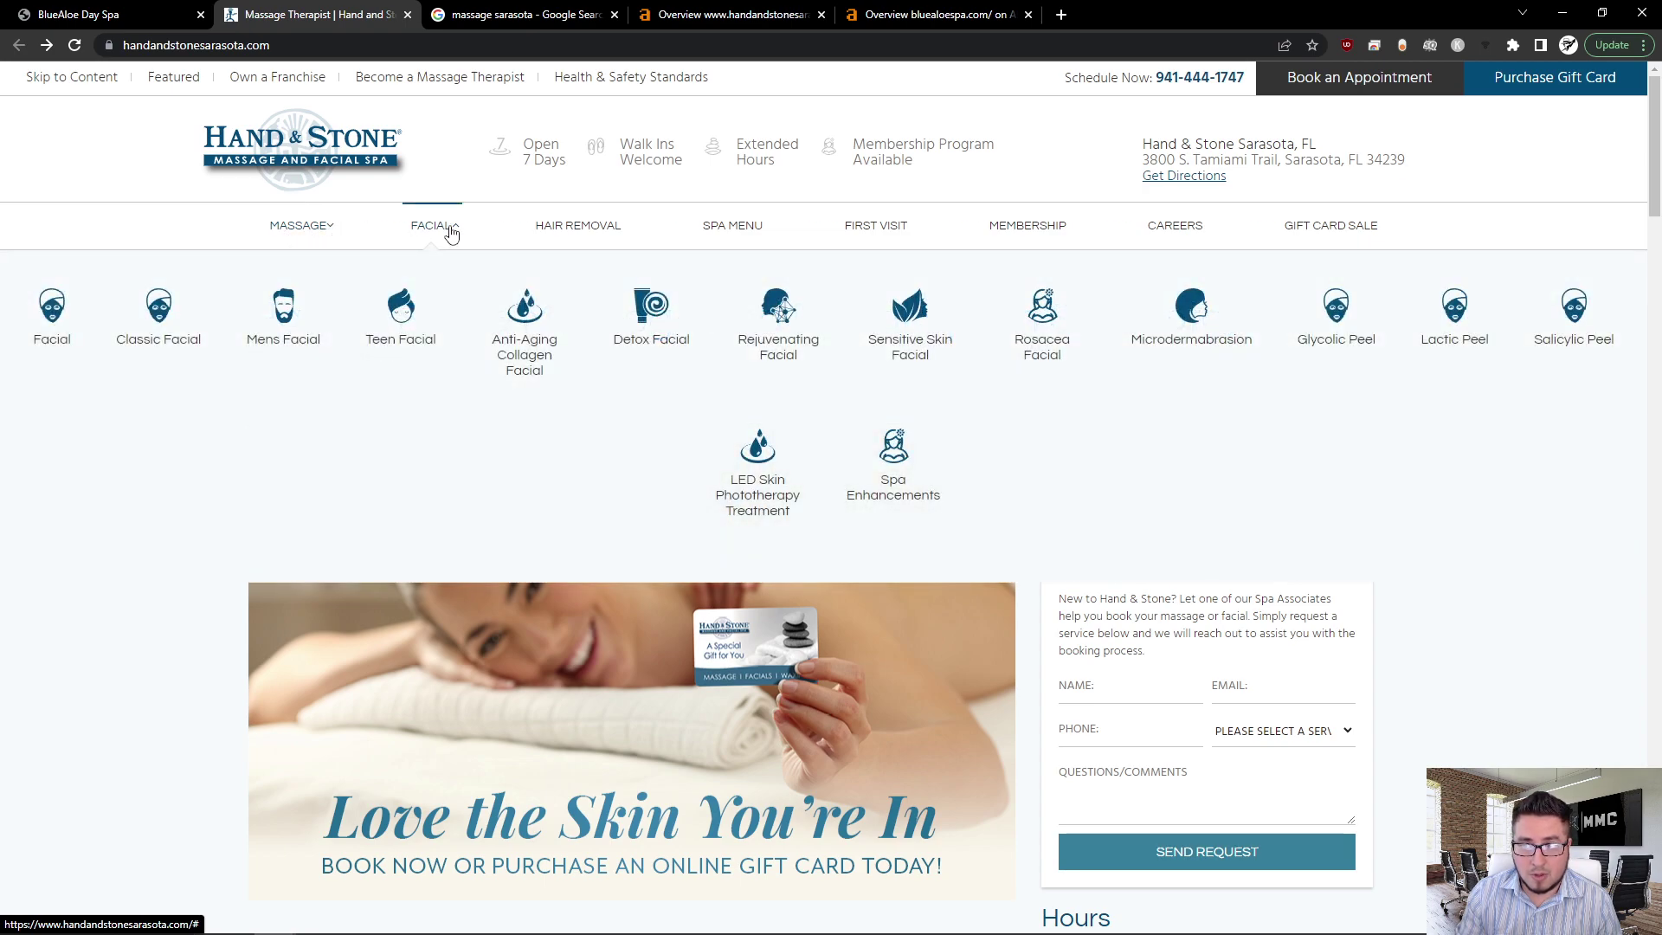
{"action": "mouse_move", "coordinate": [312, 232]}
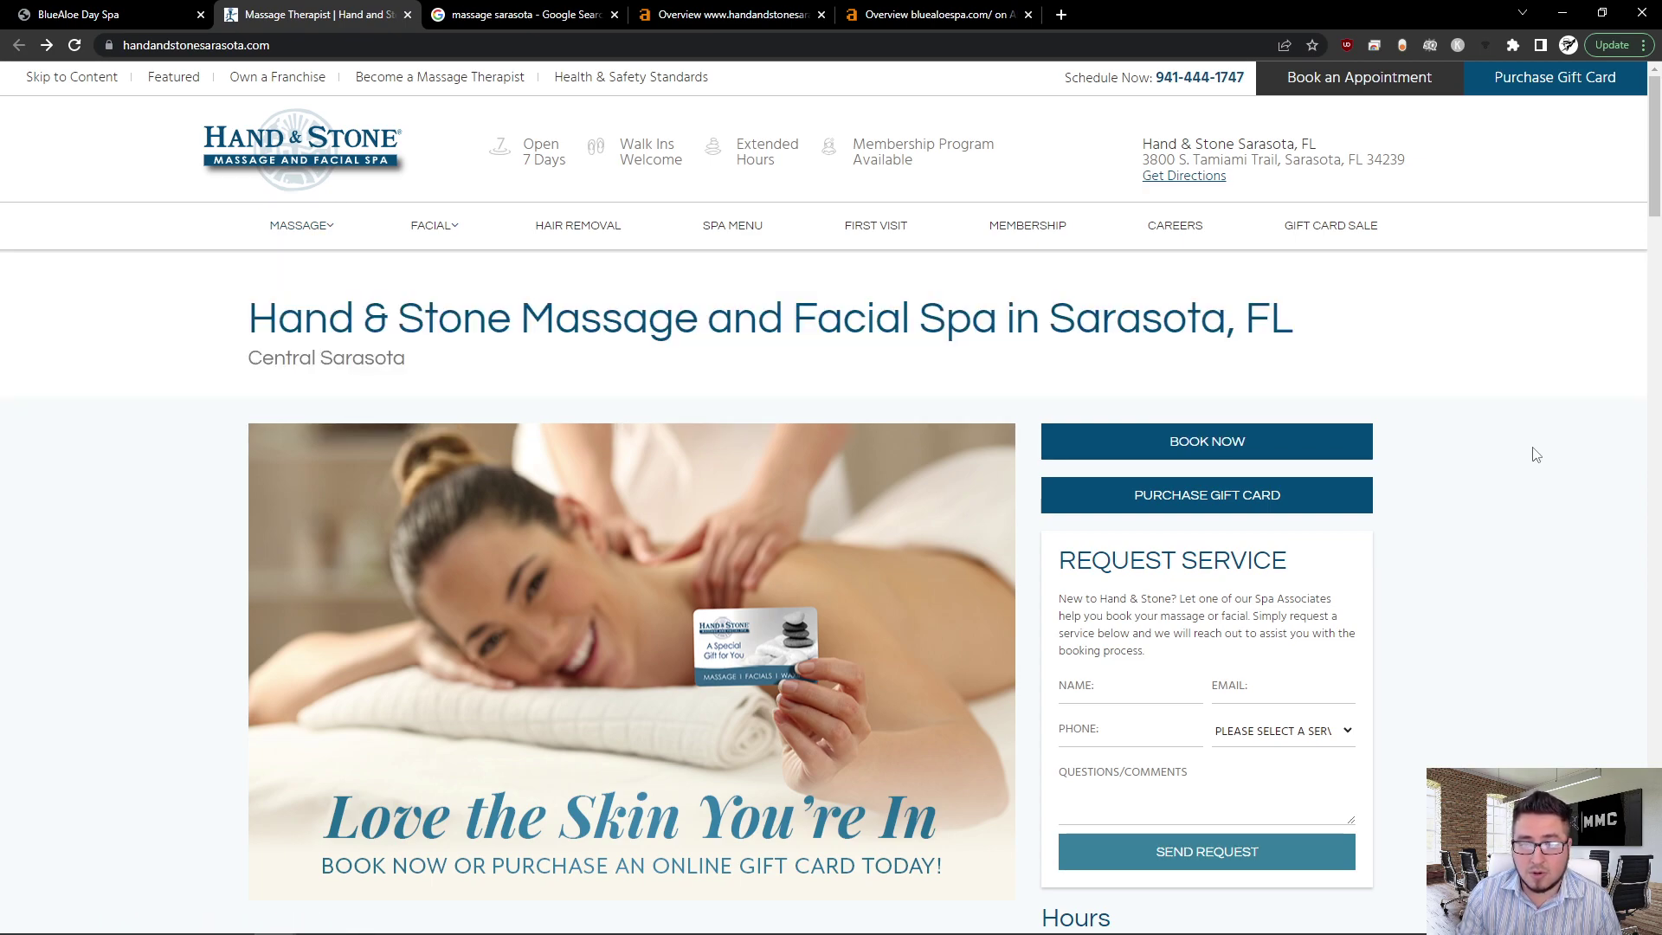
{"action": "scroll", "coordinate": [1547, 459], "scroll_direction": "down", "scroll_amount": 3}
{"action": "scroll", "coordinate": [1430, 439], "scroll_direction": "down", "scroll_amount": 1}
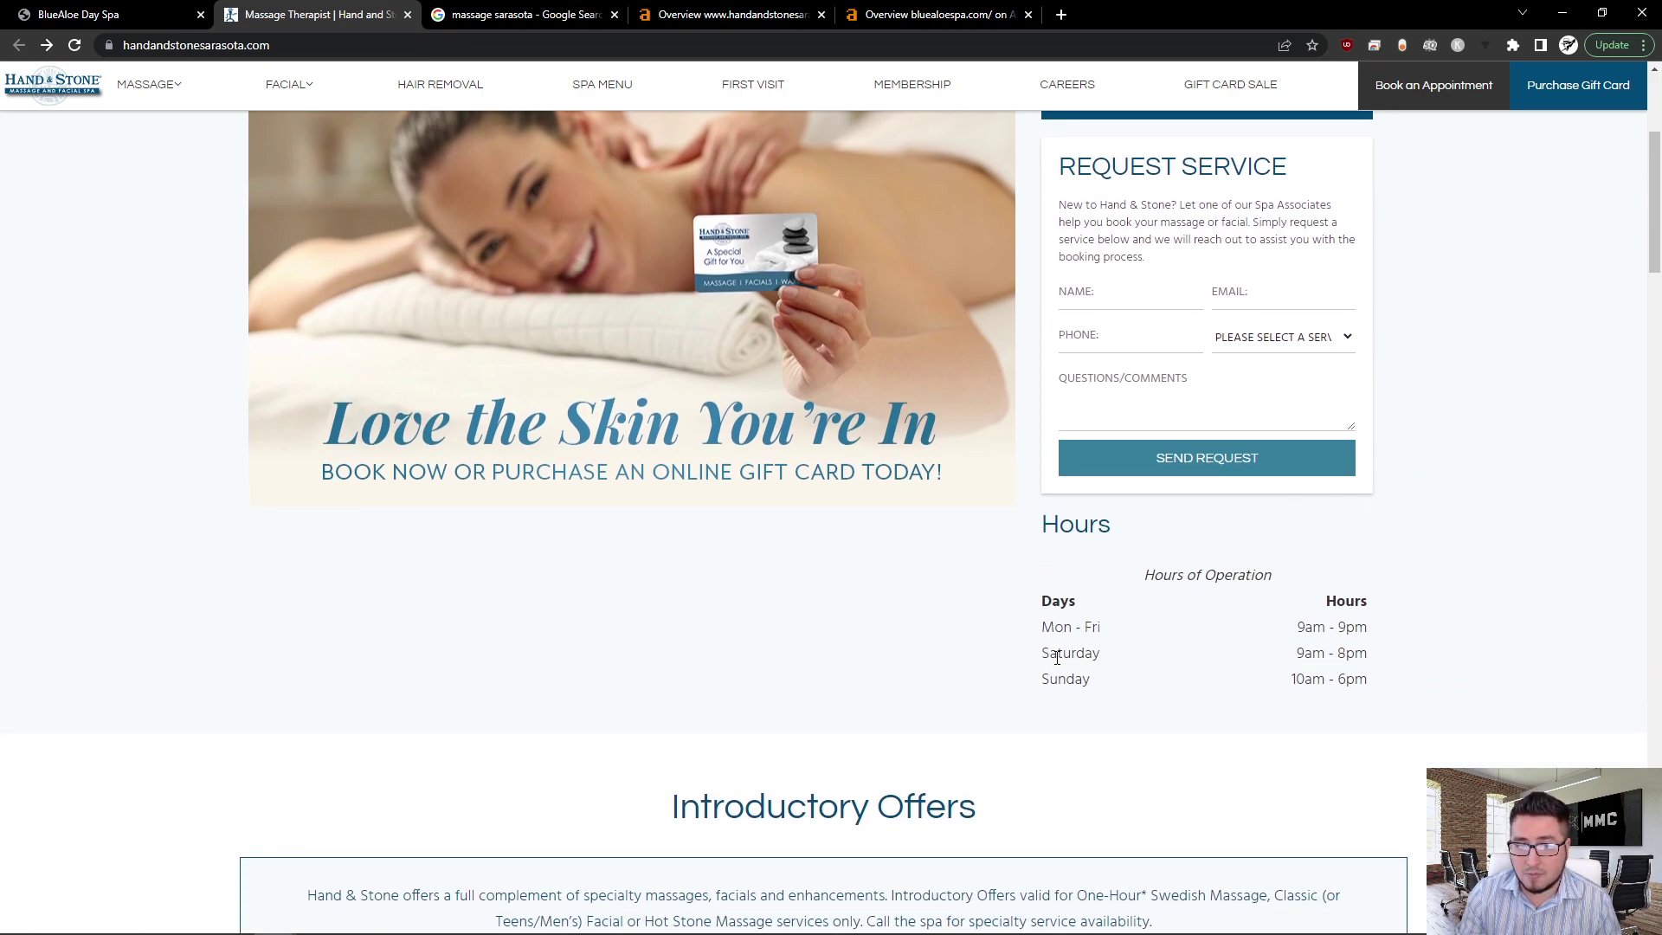
{"action": "scroll", "coordinate": [999, 662], "scroll_direction": "down", "scroll_amount": 1}
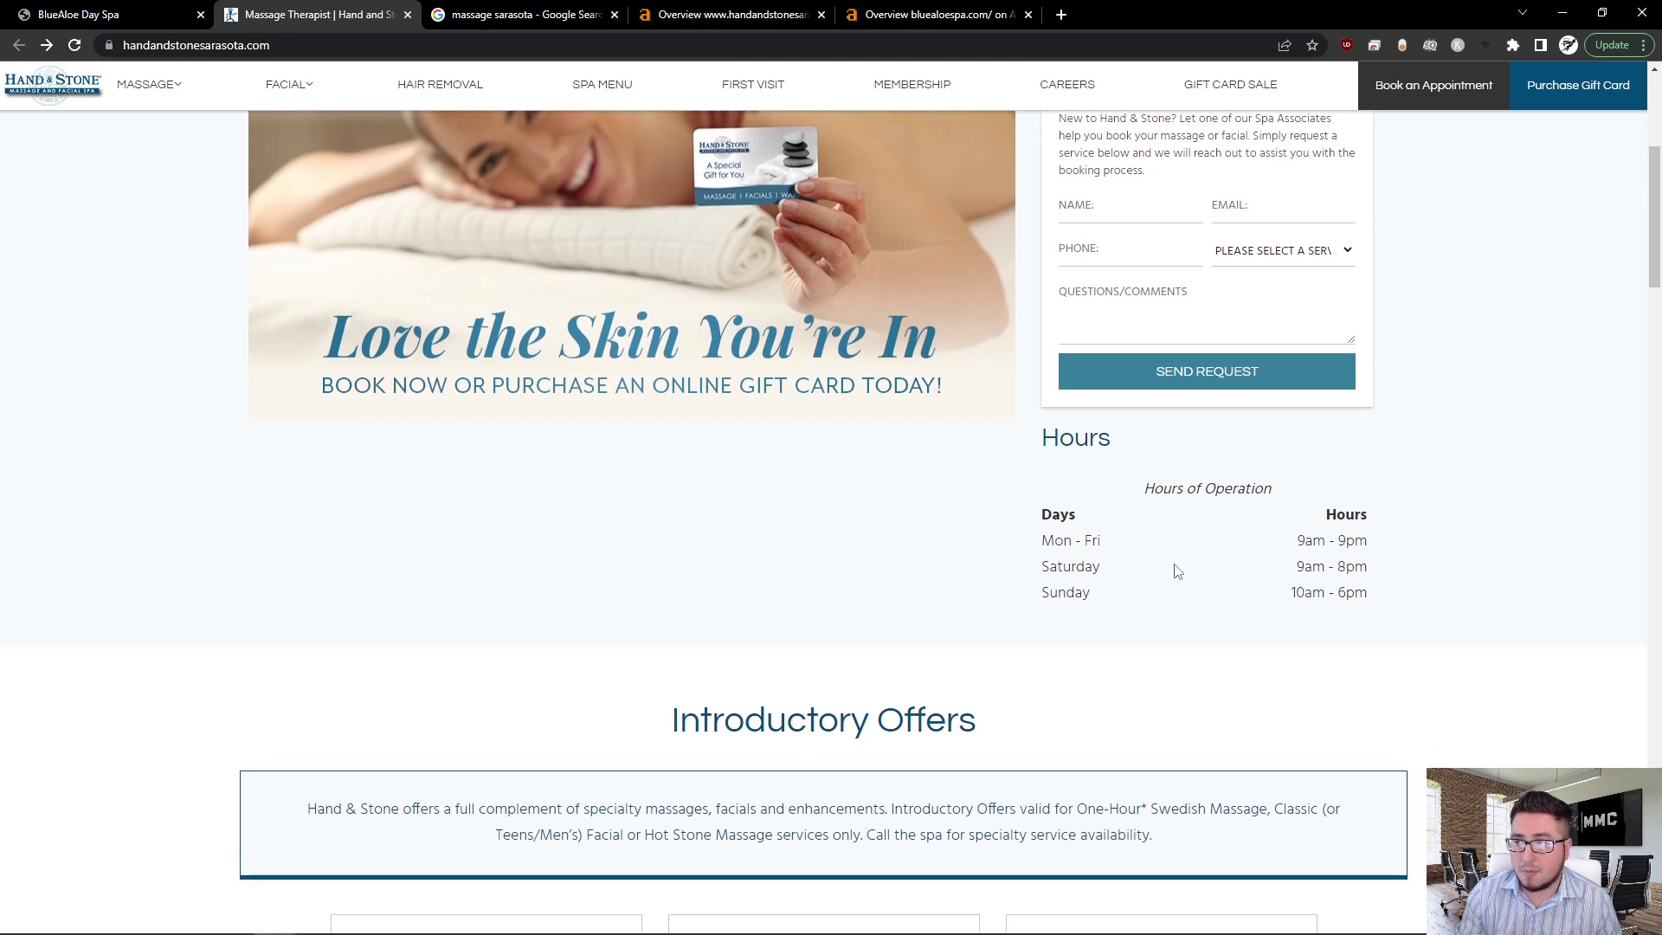
{"action": "scroll", "coordinate": [278, 586], "scroll_direction": "down", "scroll_amount": 3}
{"action": "scroll", "coordinate": [152, 542], "scroll_direction": "down", "scroll_amount": 2}
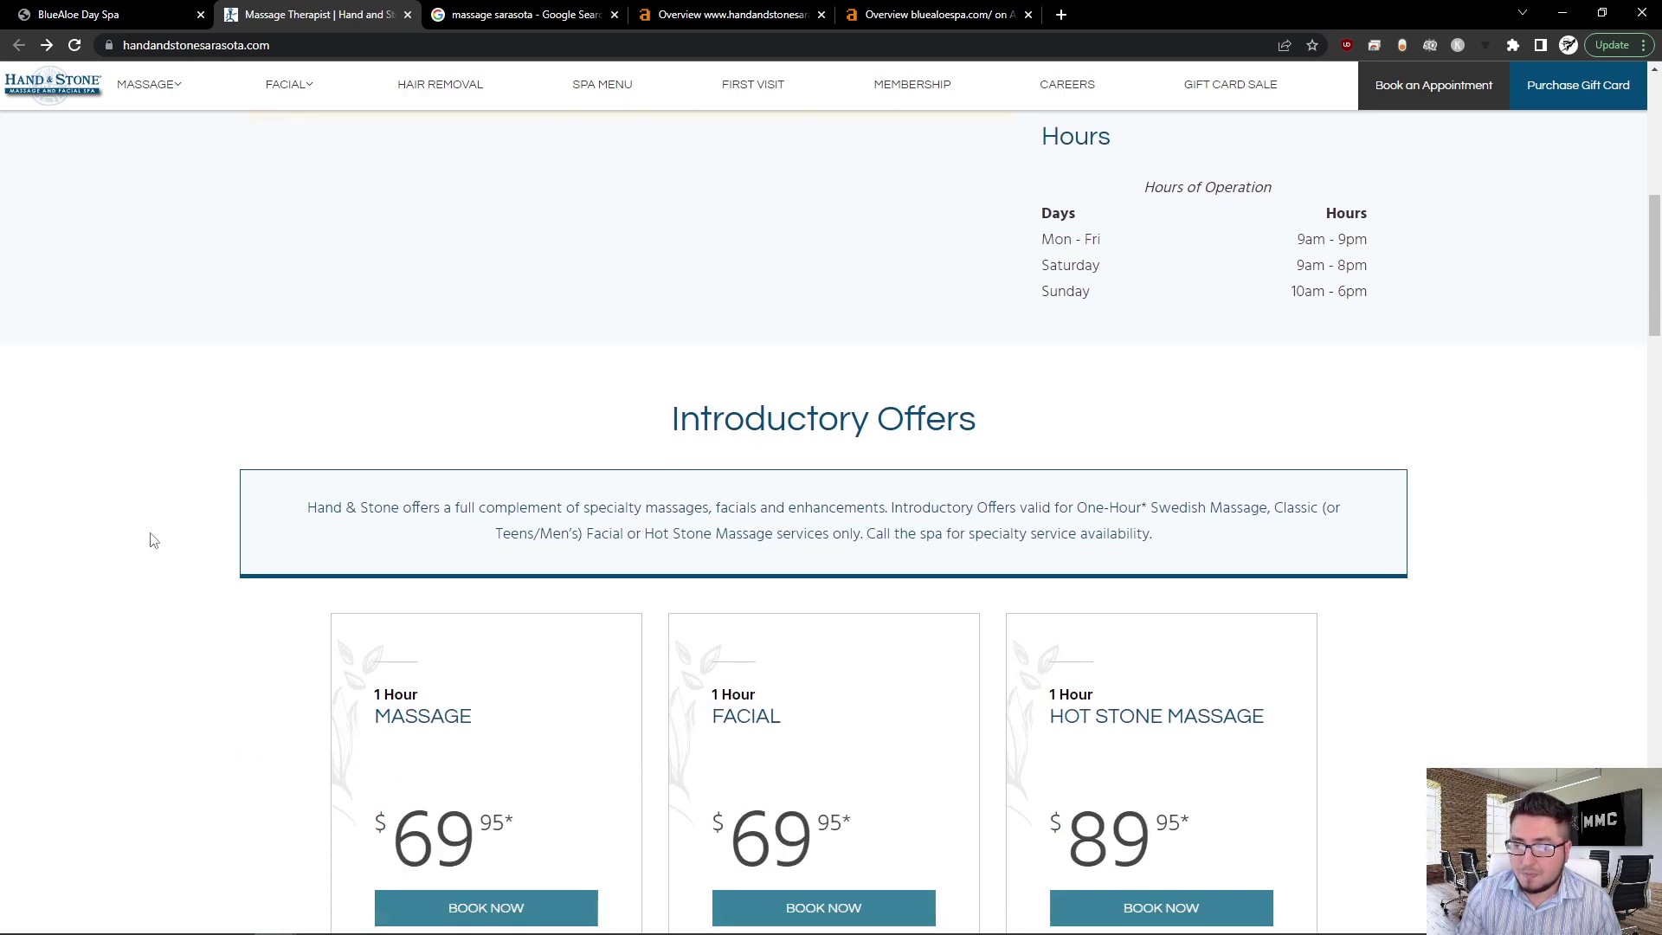
{"action": "scroll", "coordinate": [234, 471], "scroll_direction": "down", "scroll_amount": 3}
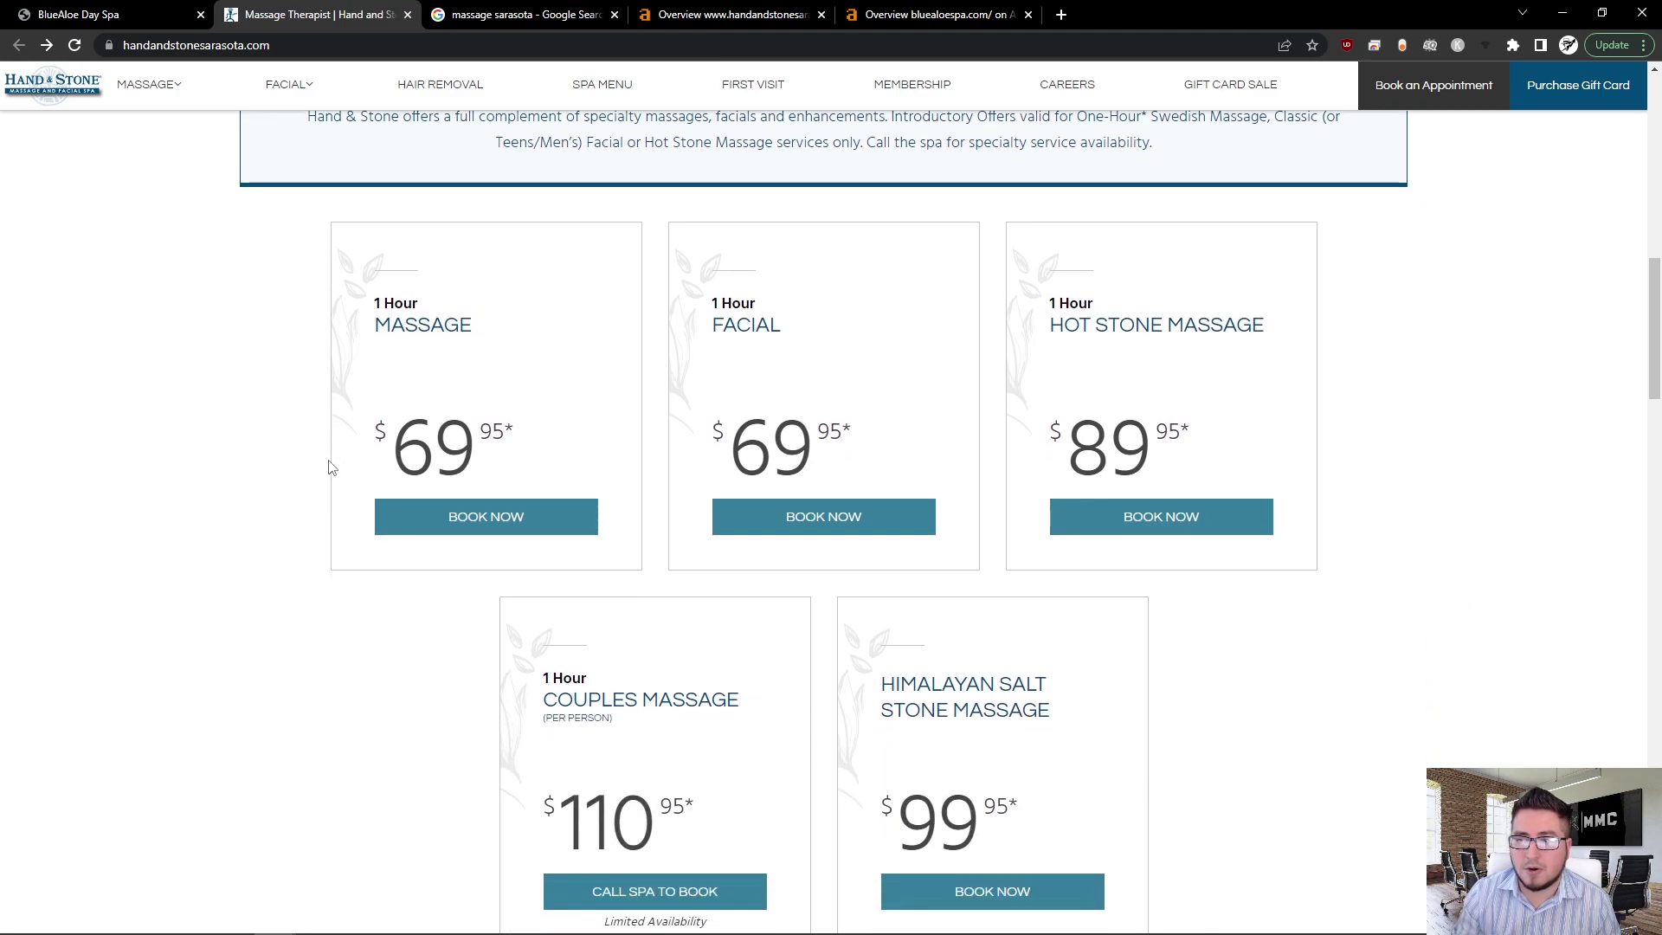
{"action": "double_click", "coordinate": [430, 323]}
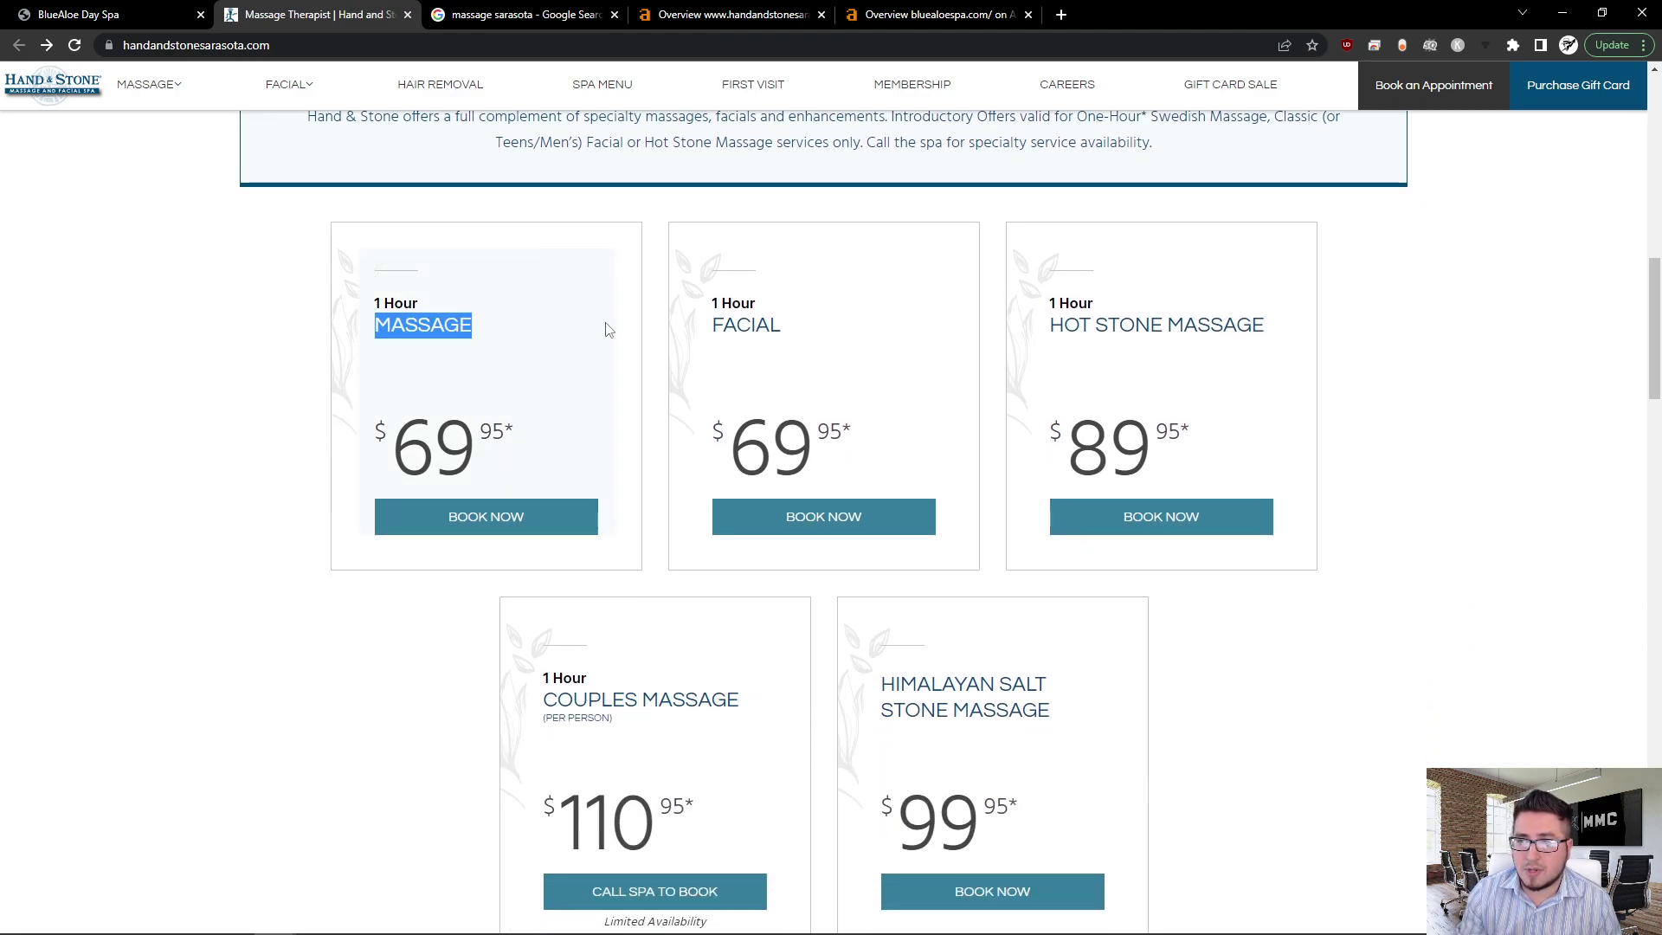
{"action": "double_click", "coordinate": [754, 324]}
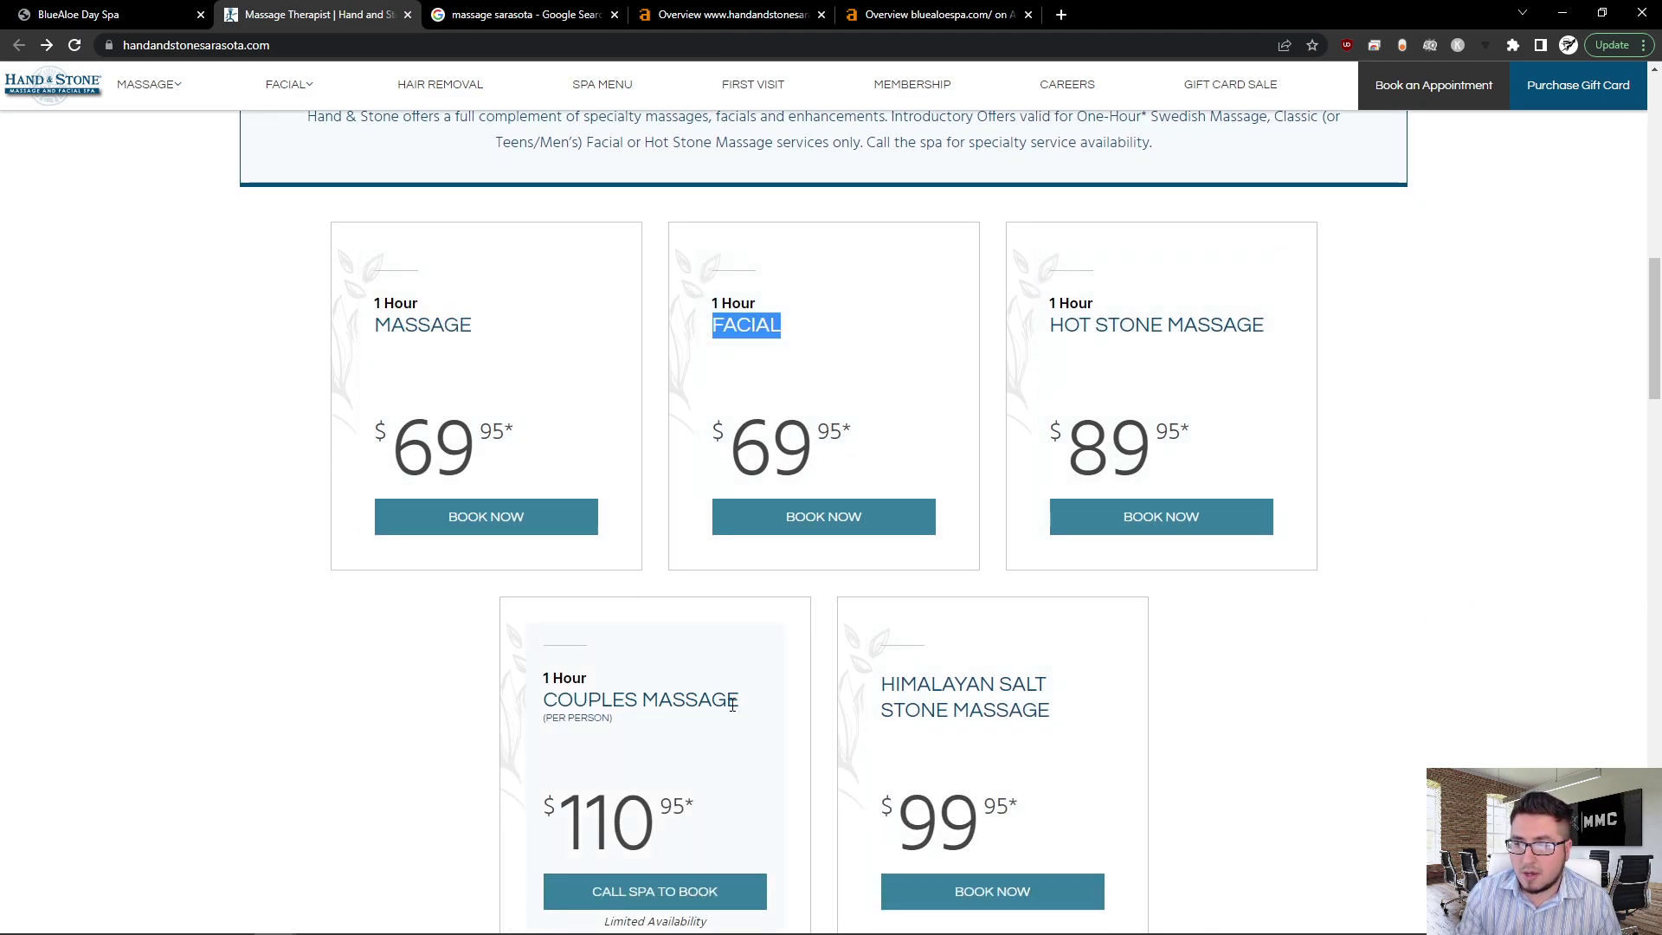
{"action": "left_click", "coordinate": [1319, 683]}
Step: Highlight 'Hand & Stone Massage', 'Facial Spa', 'Sarasota, FL' and 'Central Sarasota' in the welcome heading
{"action": "scroll", "coordinate": [1020, 667], "scroll_direction": "down", "scroll_amount": 3}
{"action": "scroll", "coordinate": [398, 606], "scroll_direction": "down", "scroll_amount": 3}
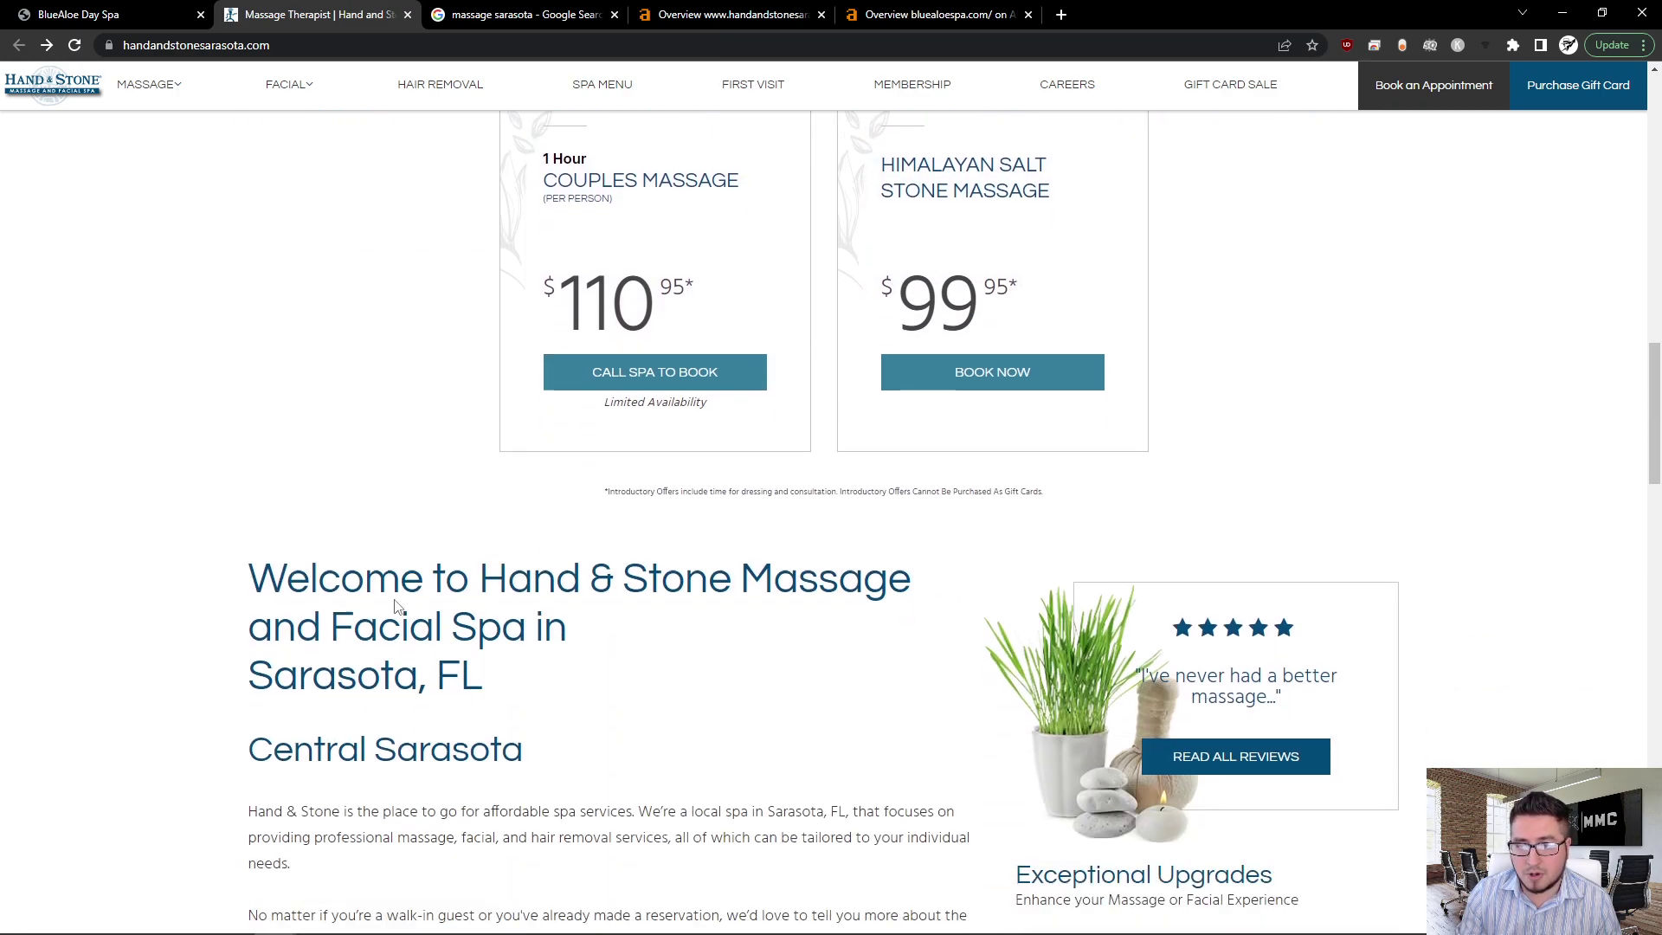
{"action": "scroll", "coordinate": [398, 606], "scroll_direction": "down", "scroll_amount": 1}
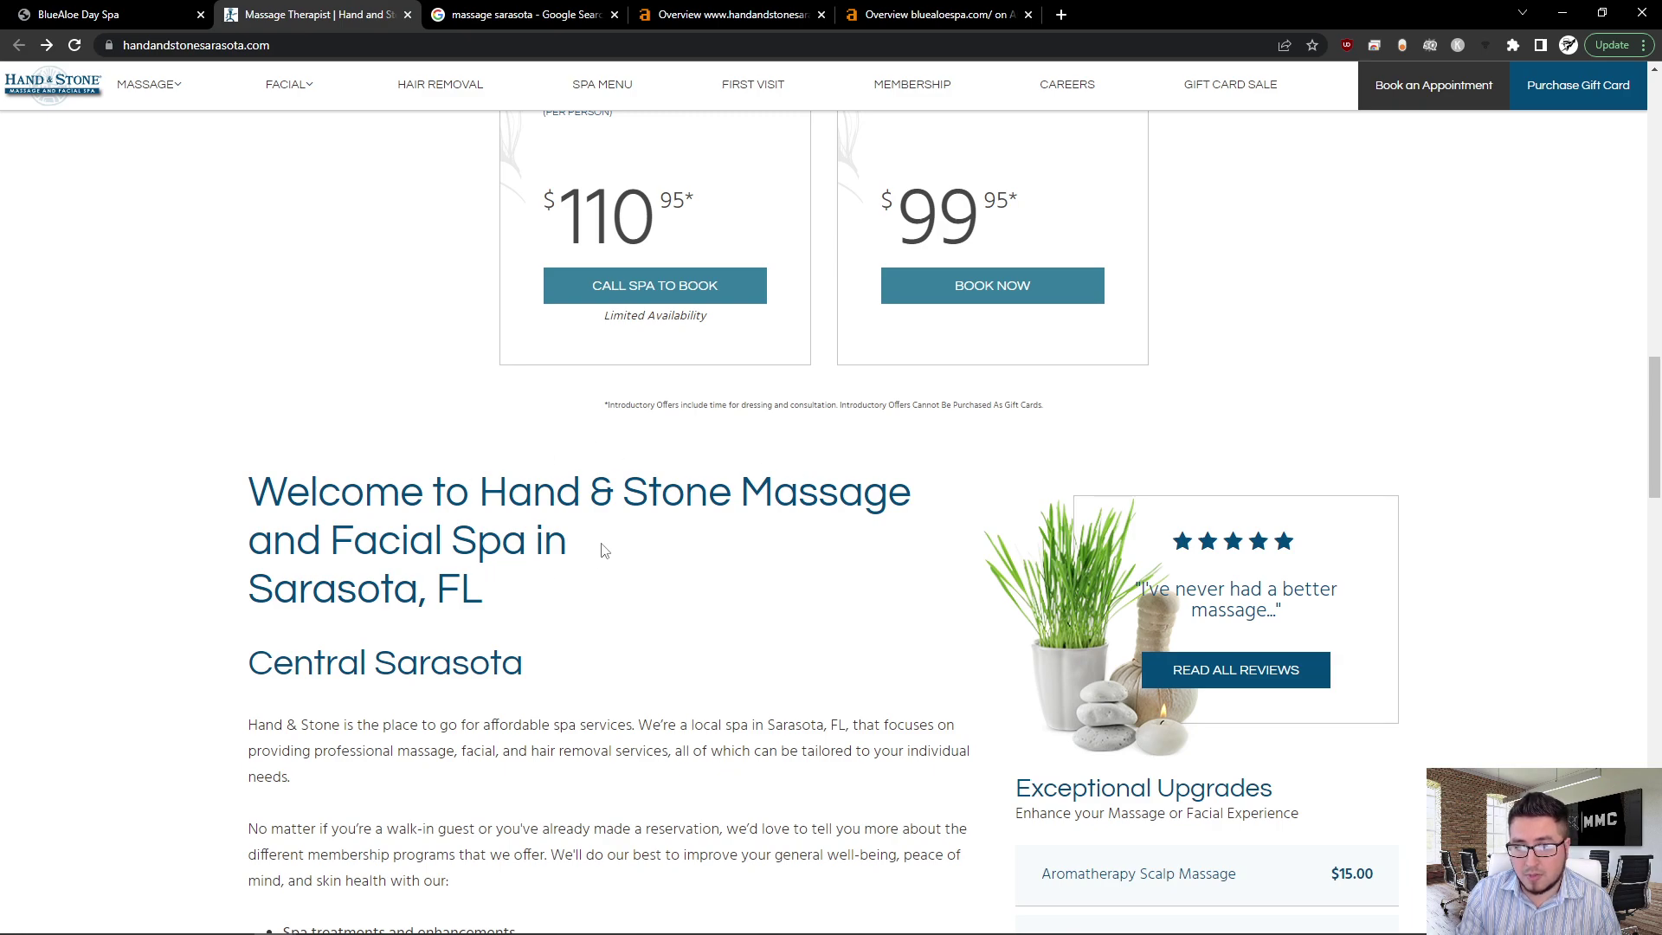
{"action": "left_click_drag", "start_coordinate": [508, 495], "coordinate": [891, 495]}
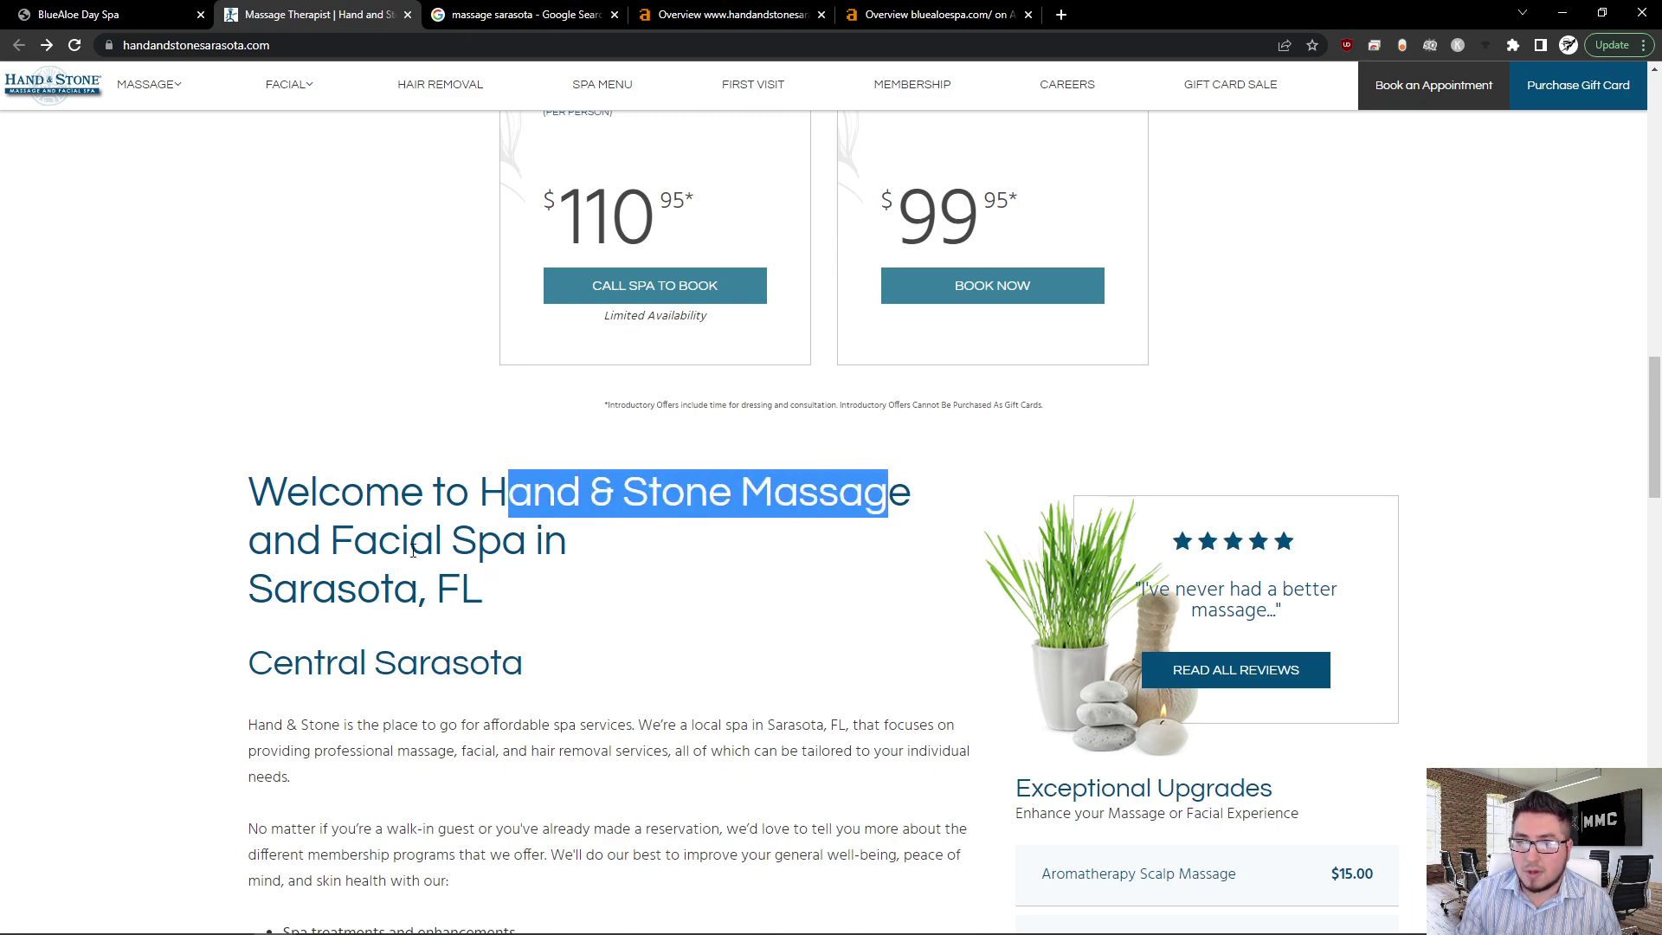
{"action": "left_click_drag", "start_coordinate": [350, 554], "coordinate": [502, 545]}
{"action": "left_click_drag", "start_coordinate": [258, 593], "coordinate": [485, 607]}
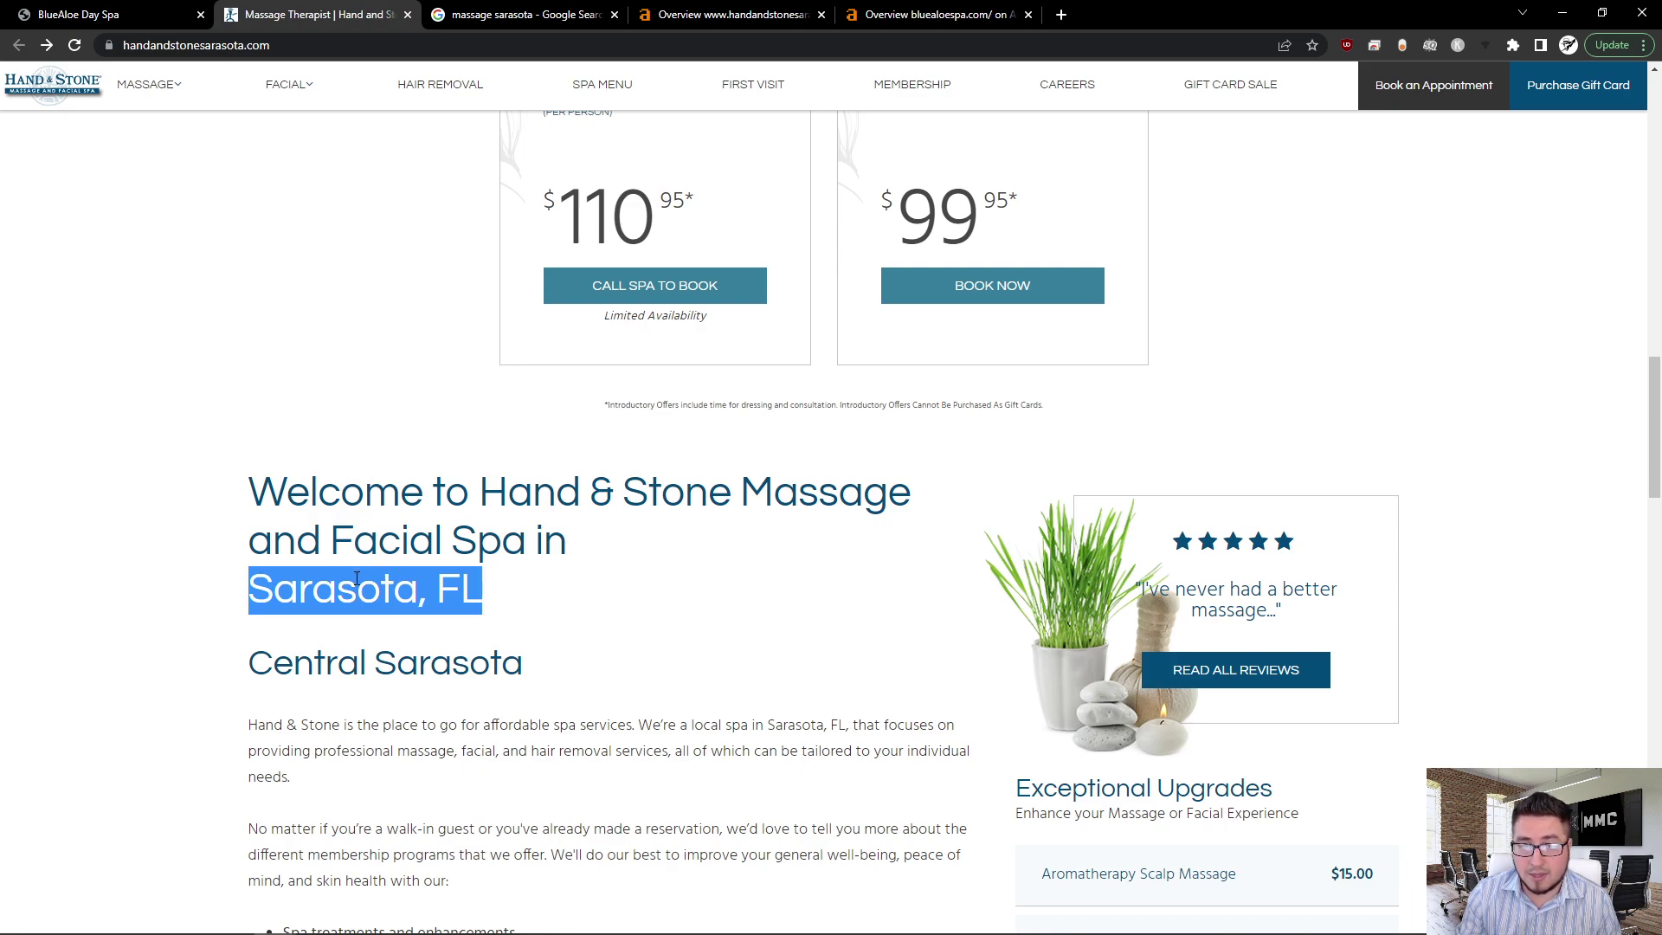
{"action": "left_click", "coordinate": [418, 572]}
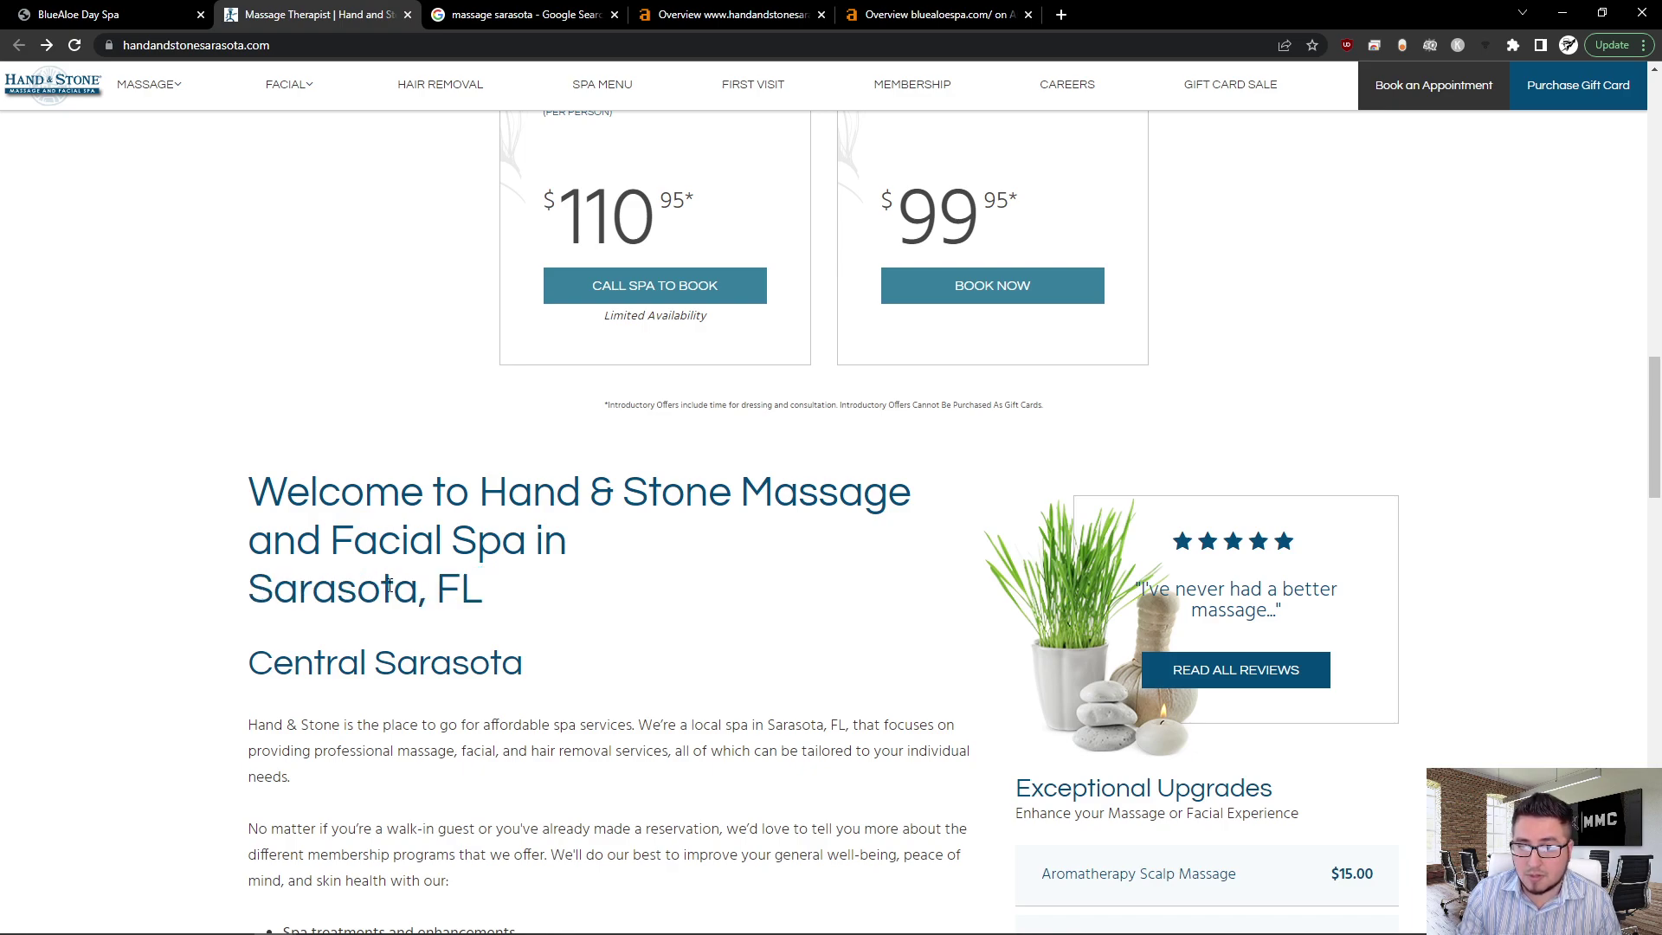
{"action": "scroll", "coordinate": [417, 572], "scroll_direction": "down", "scroll_amount": 2}
{"action": "left_click_drag", "start_coordinate": [250, 492], "coordinate": [524, 495]}
{"action": "left_click", "coordinate": [483, 551]}
Step: Highlight 'local spa' and the listed services in the intro paragraph, plus 'Spa treatments' in the bullets
{"action": "scroll", "coordinate": [483, 551], "scroll_direction": "down", "scroll_amount": 2}
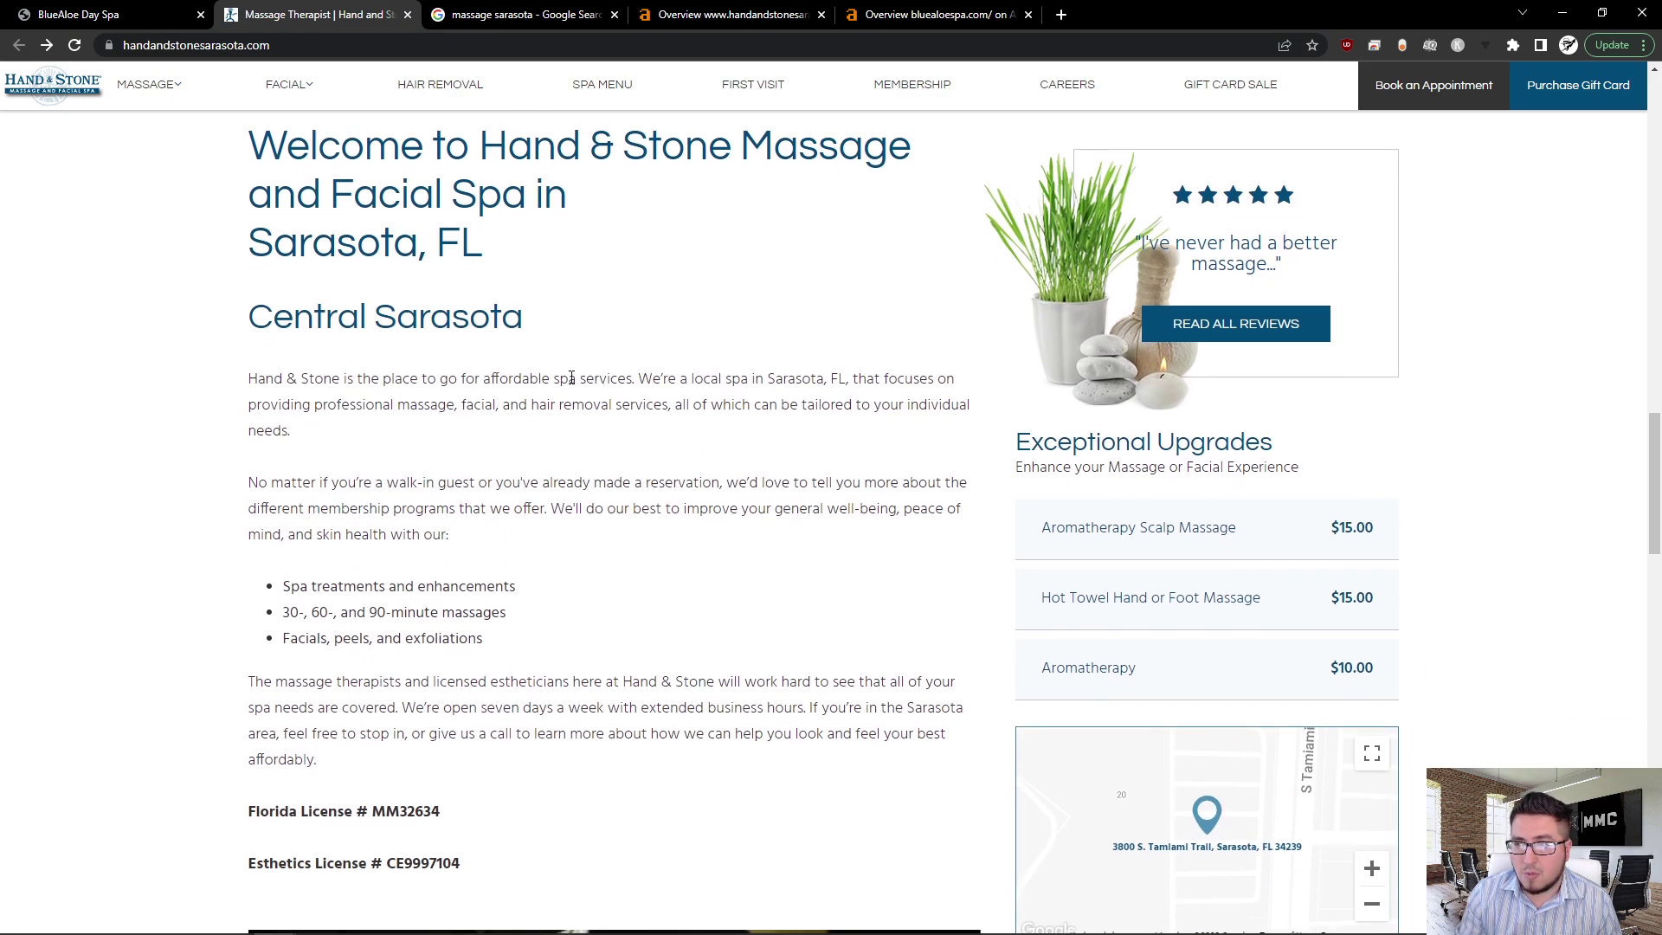
{"action": "left_click_drag", "start_coordinate": [554, 379], "coordinate": [857, 387]}
{"action": "left_click", "coordinate": [854, 389]}
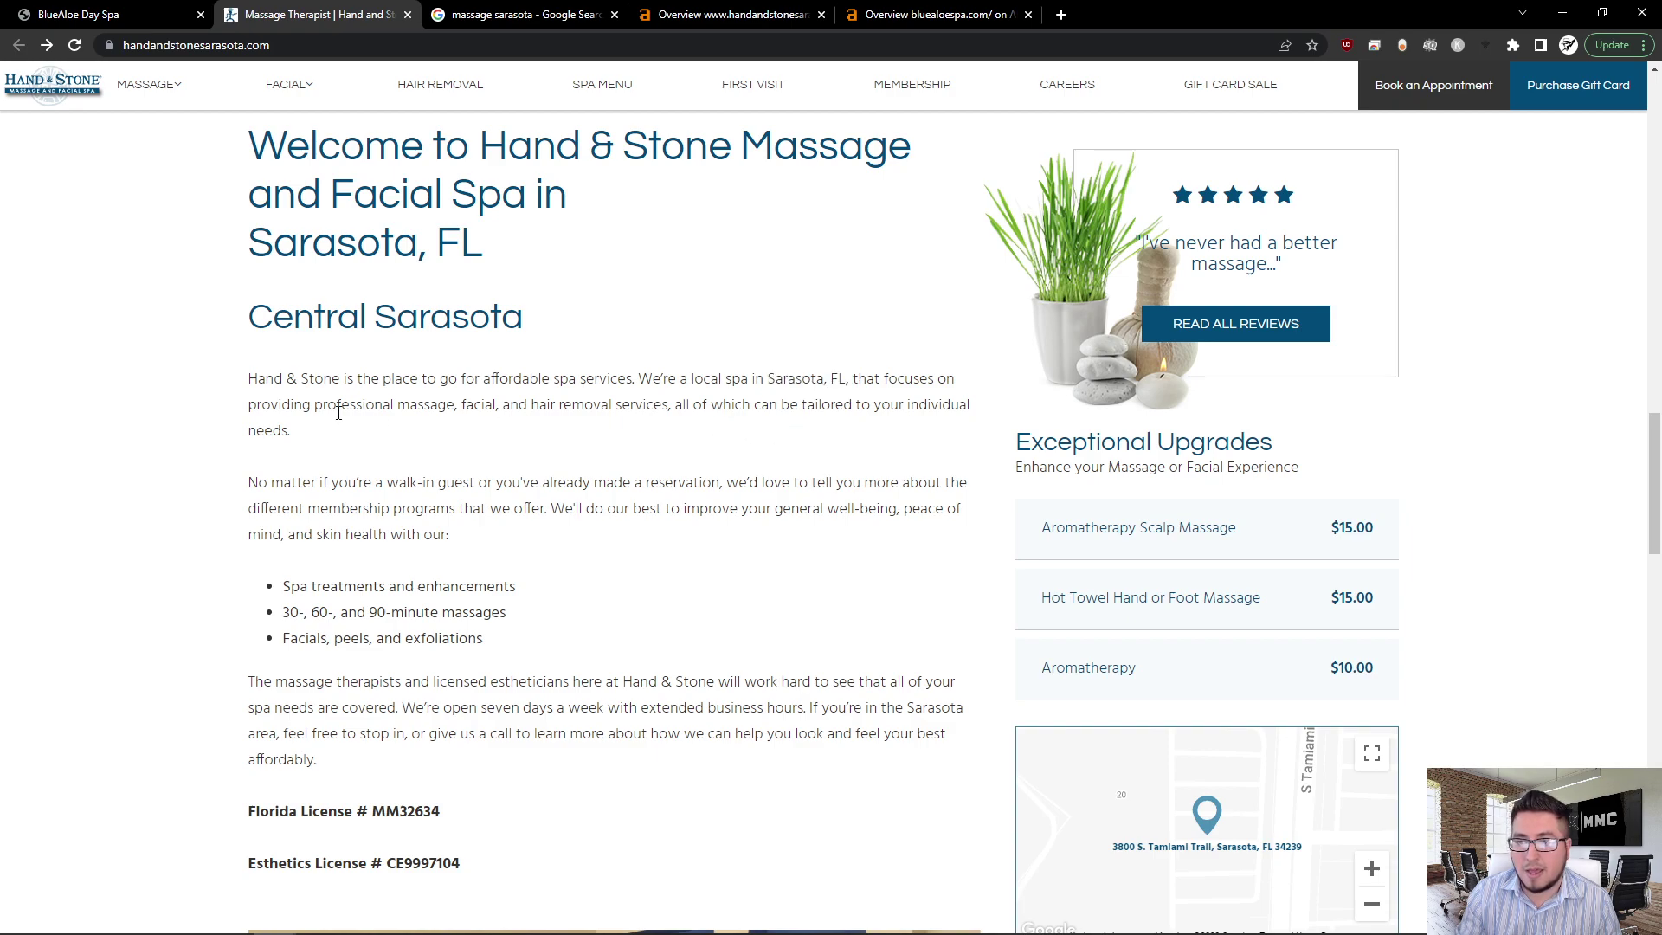
{"action": "left_click_drag", "start_coordinate": [314, 404], "coordinate": [649, 404]}
{"action": "left_click", "coordinate": [630, 457]}
{"action": "scroll", "coordinate": [530, 475], "scroll_direction": "down", "scroll_amount": 2}
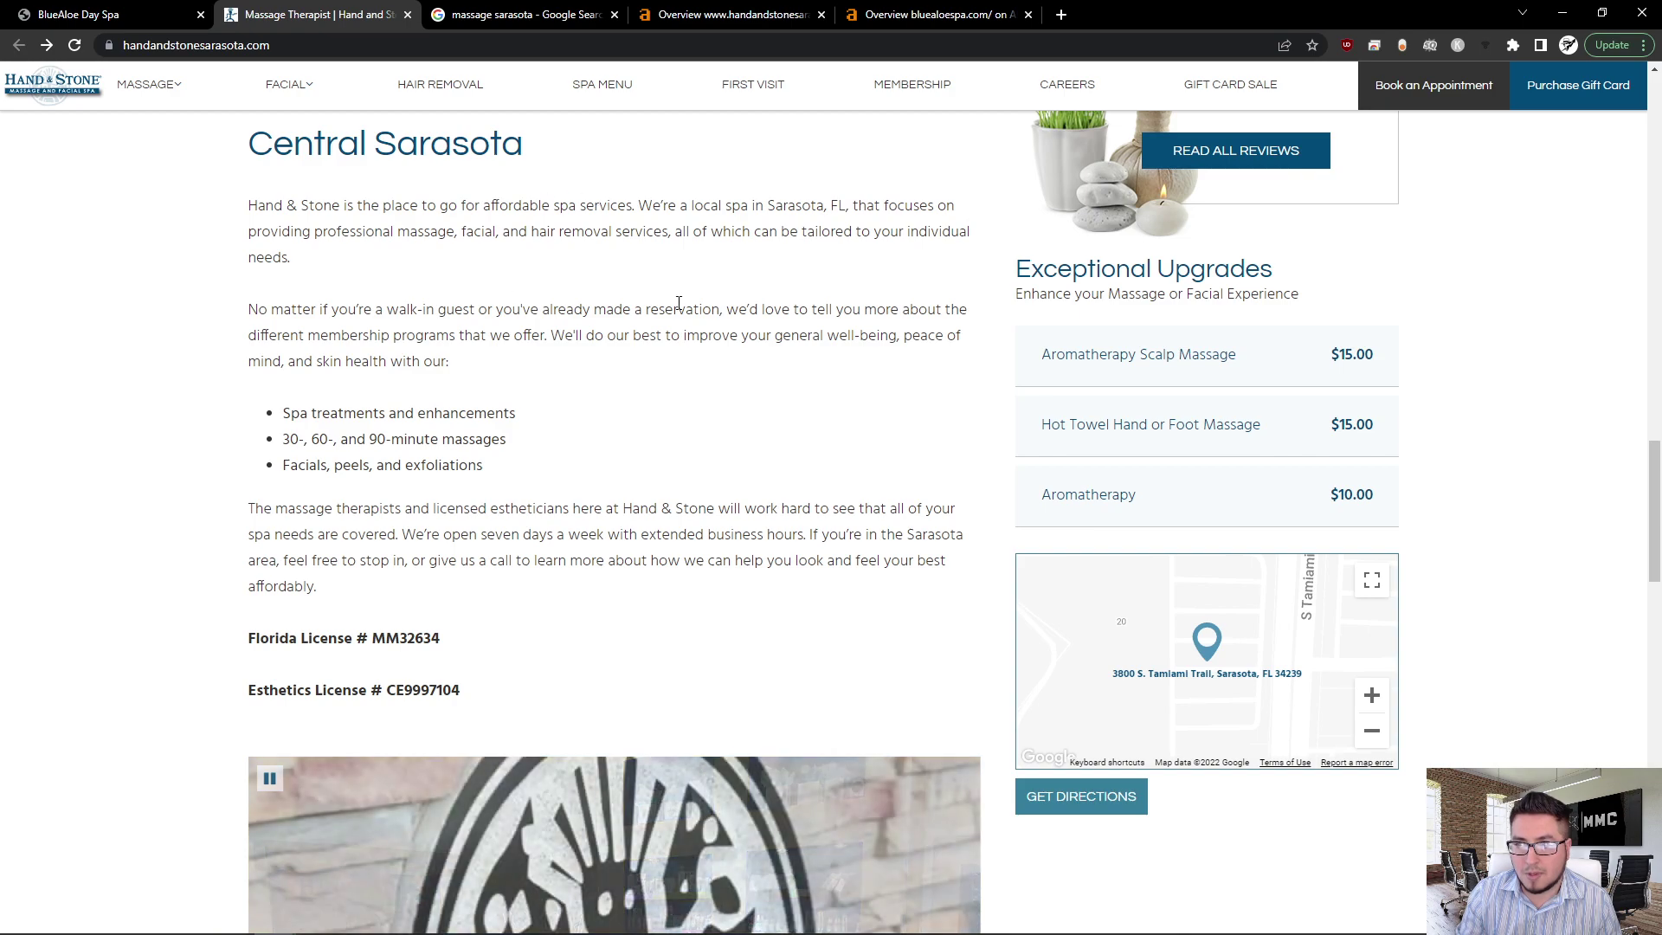
{"action": "left_click_drag", "start_coordinate": [282, 414], "coordinate": [292, 416]}
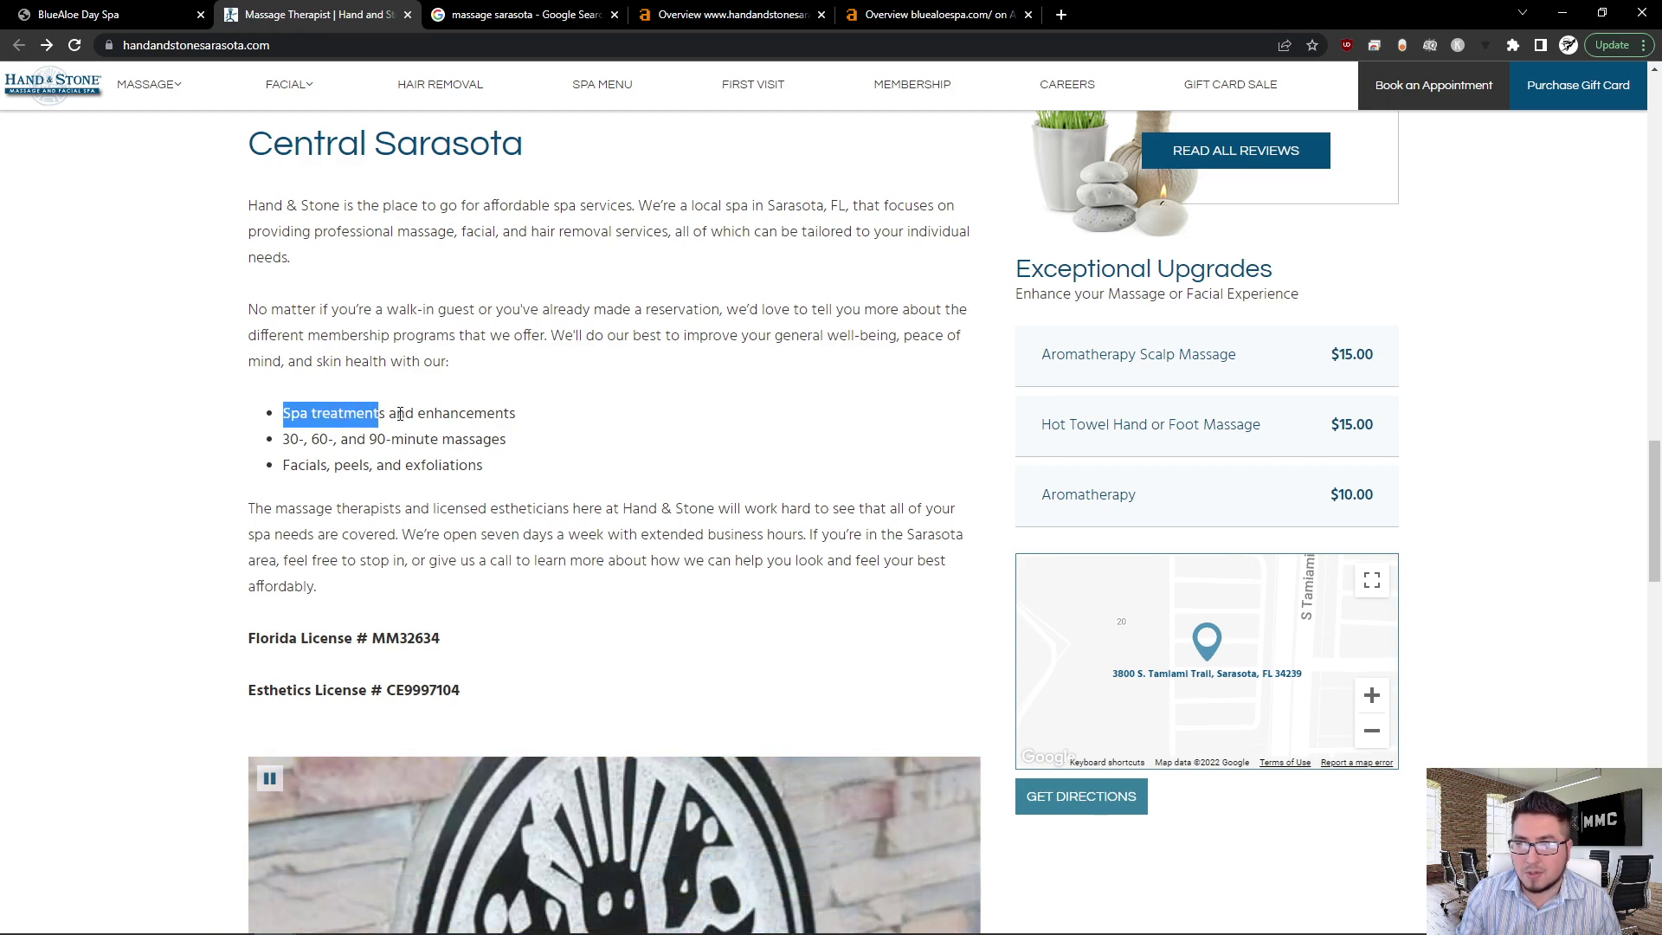
{"action": "left_click", "coordinate": [415, 414]}
Step: Highlight the 'Hand & Stone' and Sarasota area mentions in the last paragraph
{"action": "scroll", "coordinate": [636, 485], "scroll_direction": "down", "scroll_amount": 1}
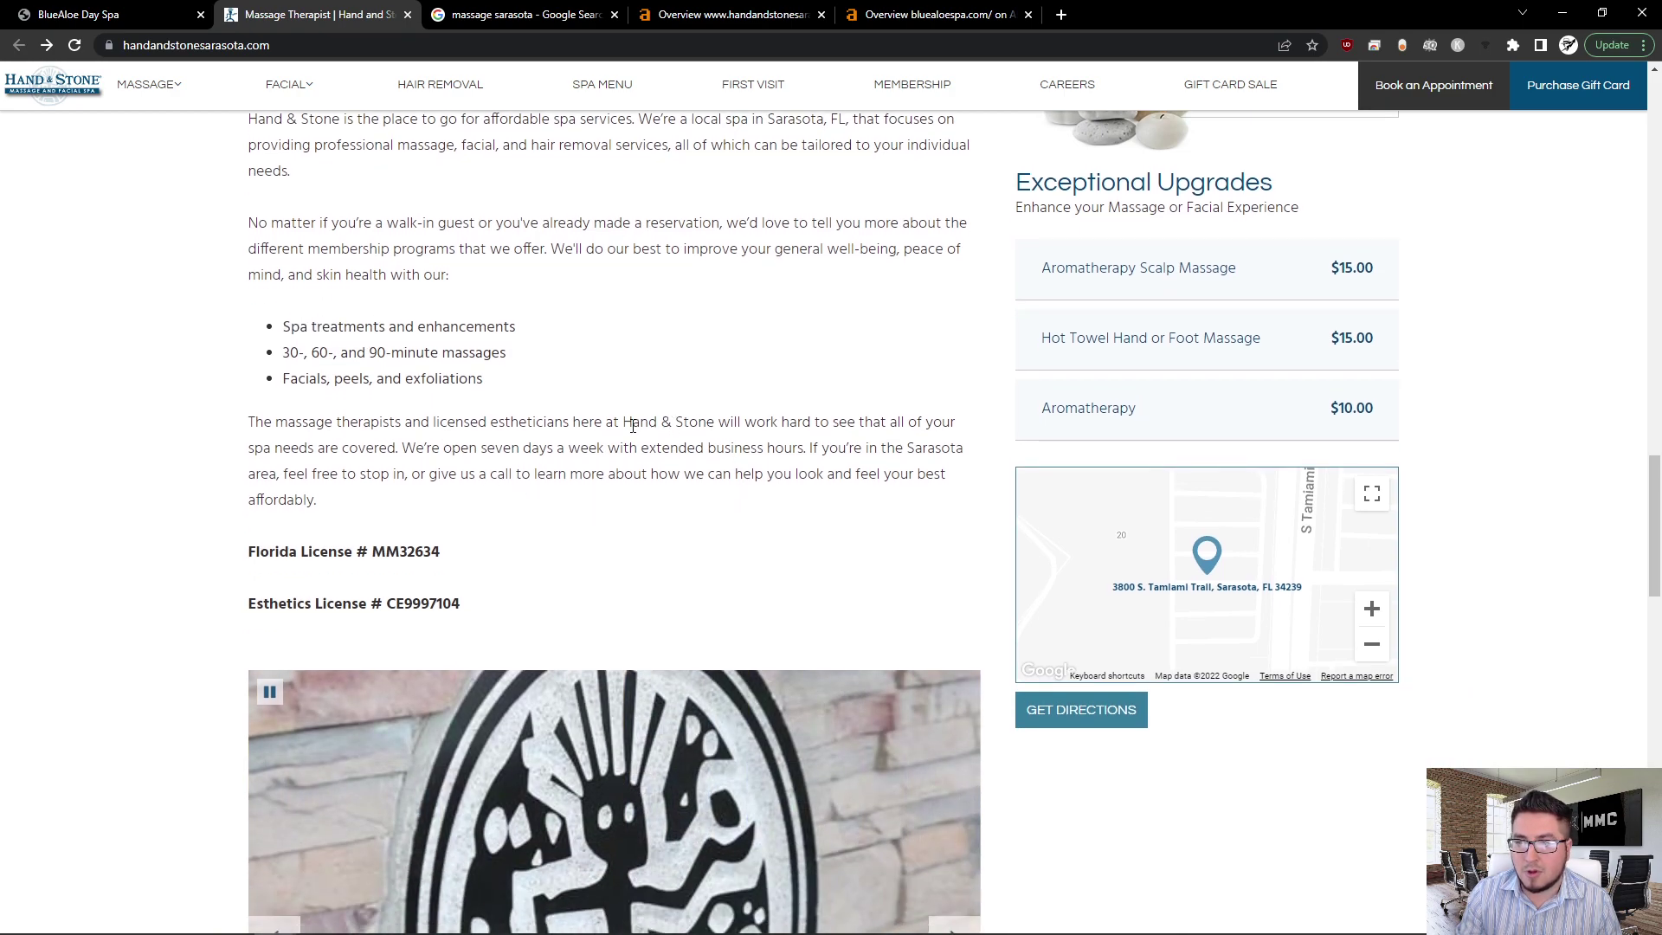
{"action": "left_click_drag", "start_coordinate": [625, 425], "coordinate": [715, 424]}
{"action": "left_click", "coordinate": [715, 424]}
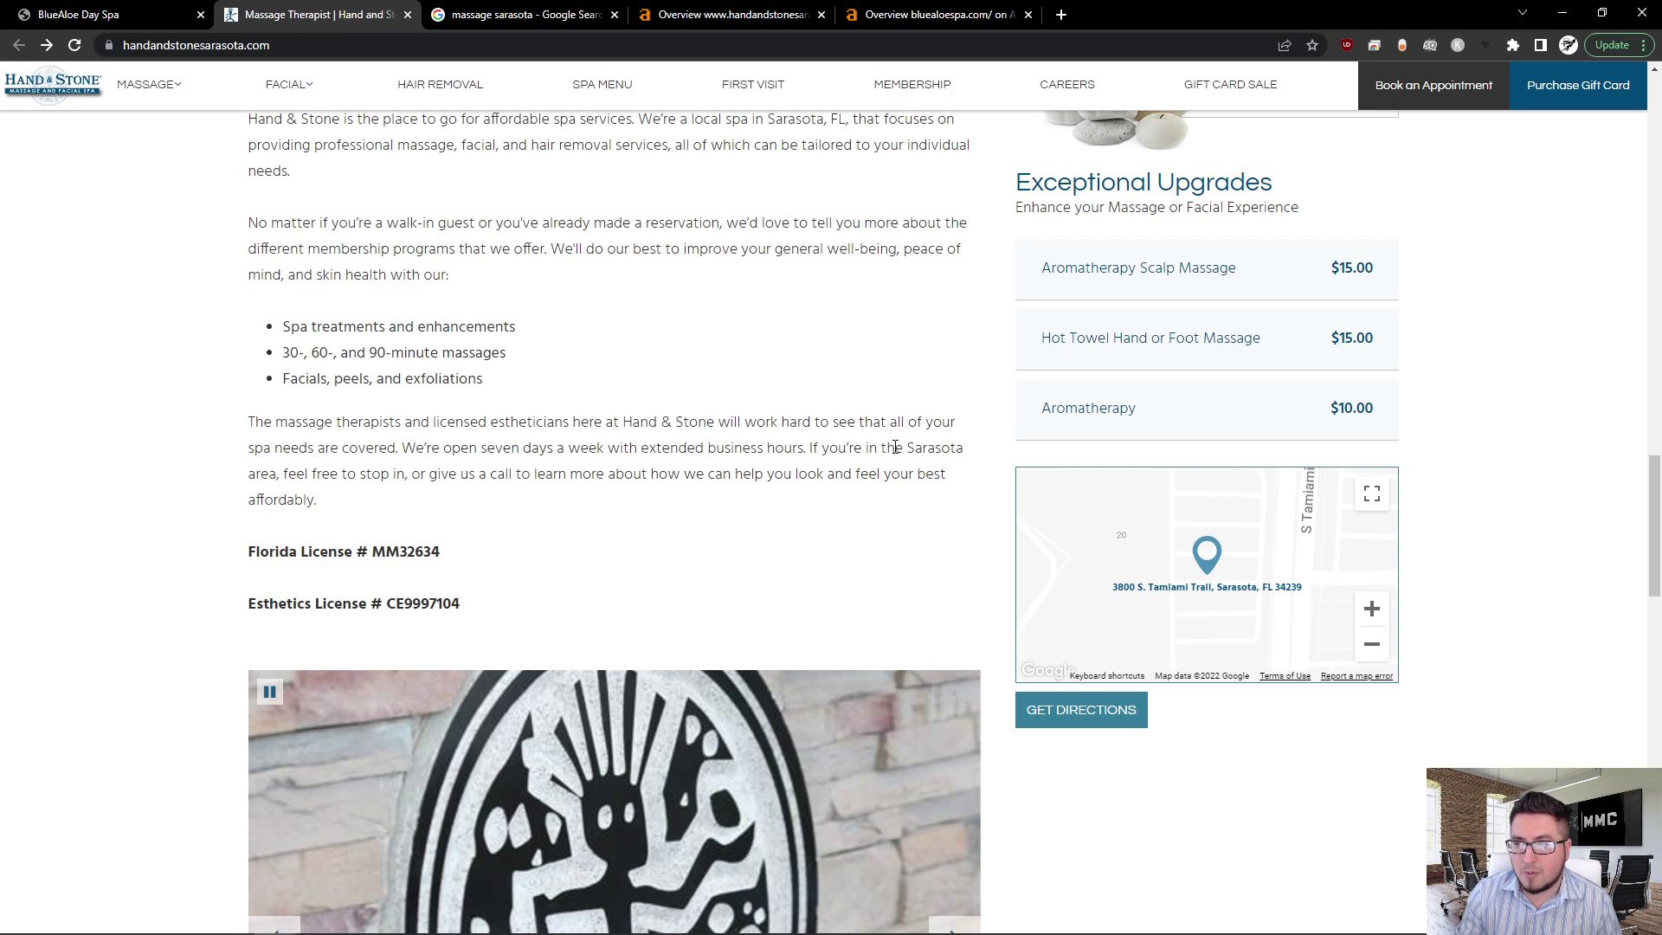
{"action": "left_click_drag", "start_coordinate": [896, 446], "coordinate": [972, 452]}
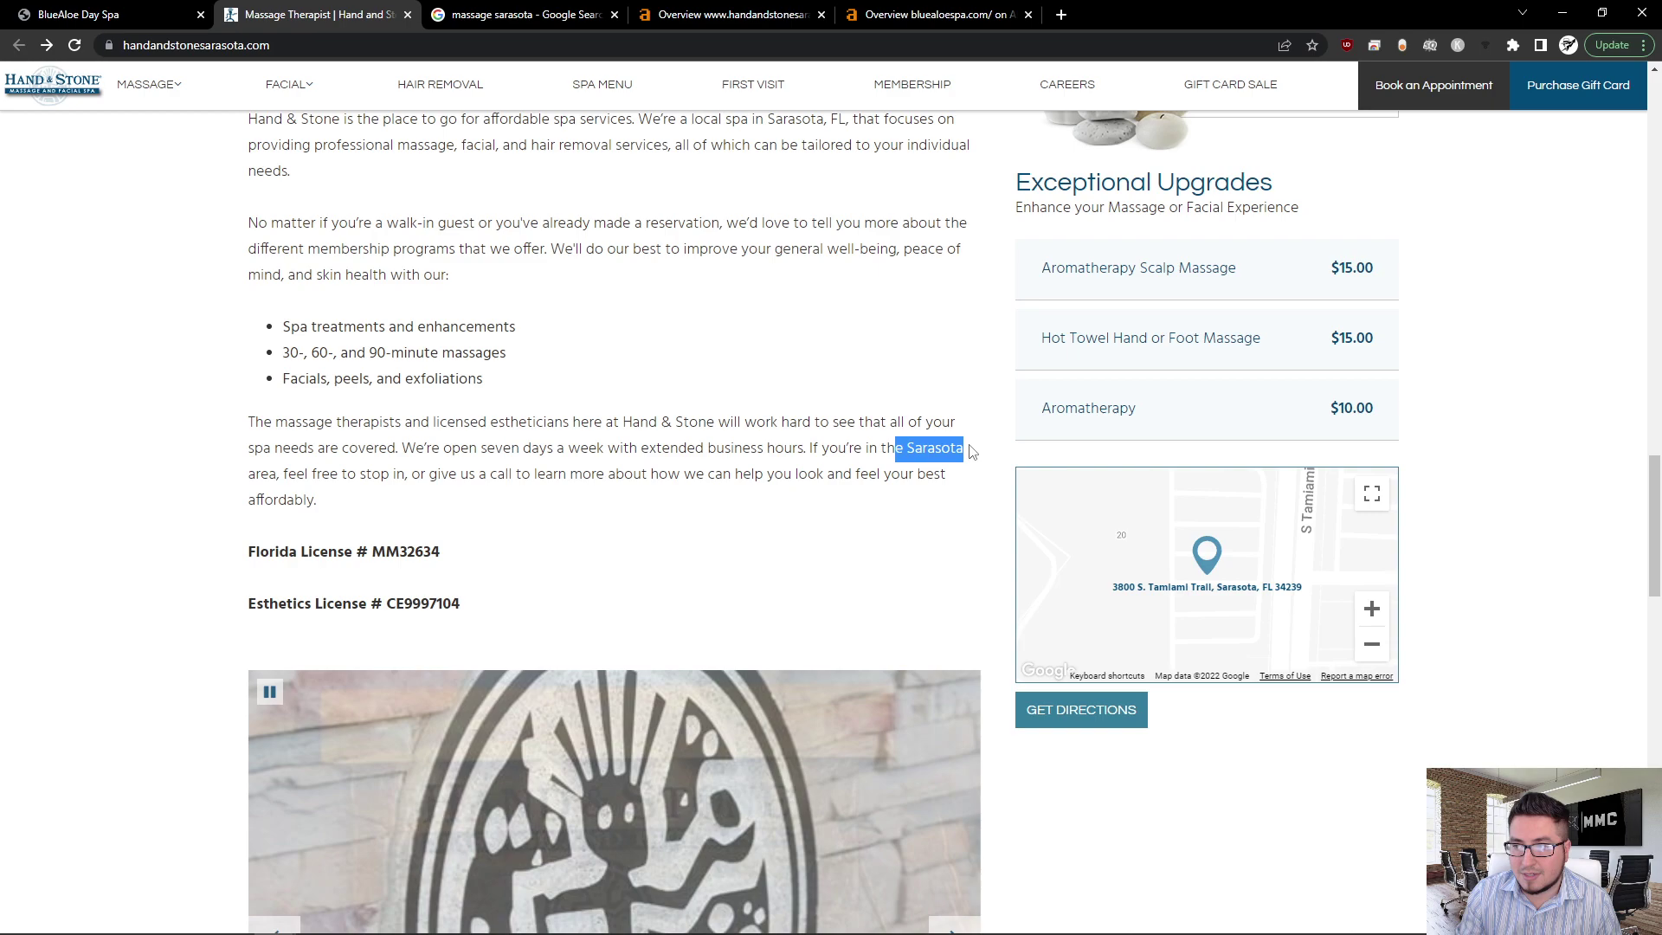
{"action": "left_click", "coordinate": [304, 431]}
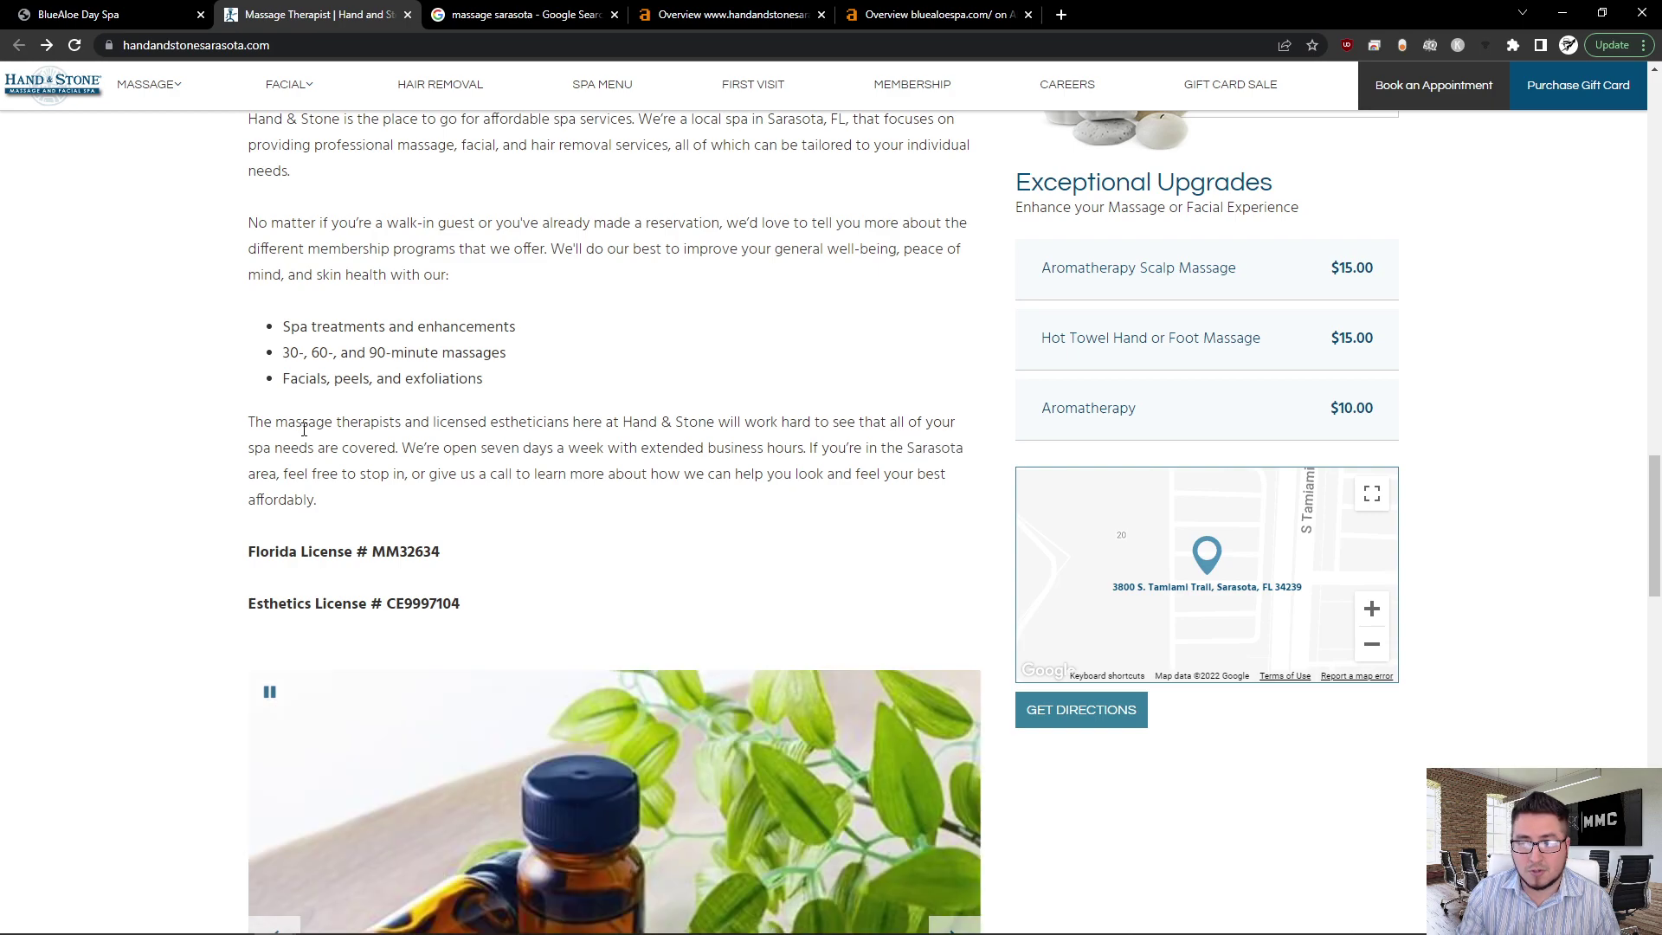
Step: Return to the 'massage sarasota' Google results and scroll down to the organic listings
{"action": "scroll", "coordinate": [225, 575], "scroll_direction": "up", "scroll_amount": 10}
{"action": "scroll", "coordinate": [225, 576], "scroll_direction": "up", "scroll_amount": 5}
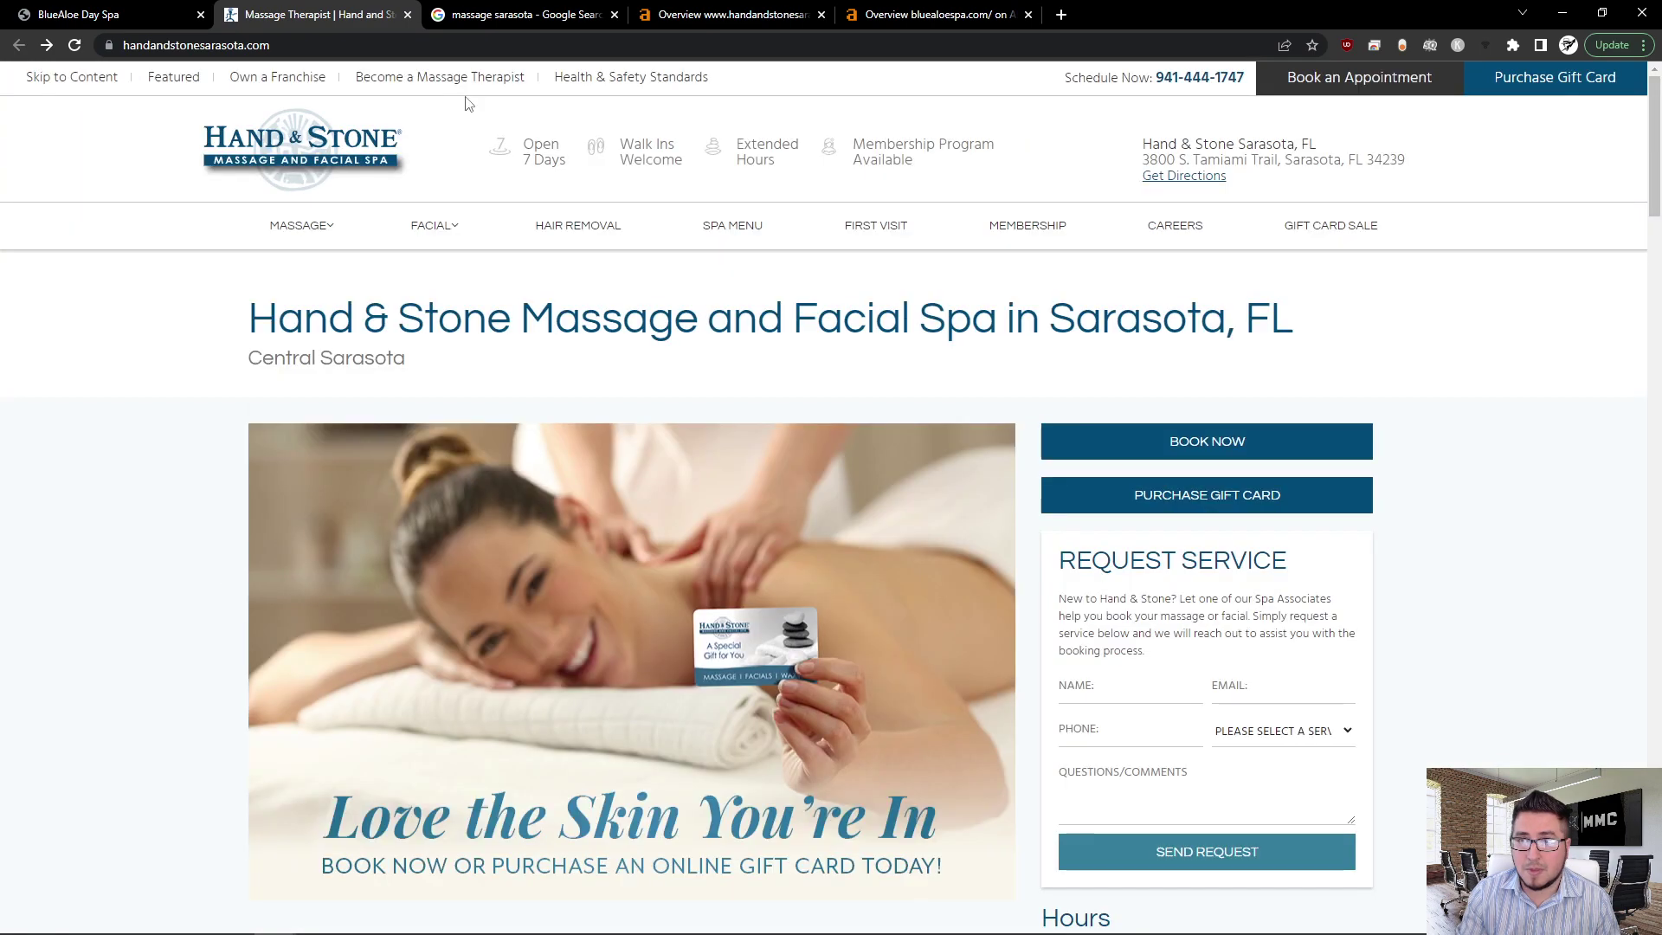
{"action": "left_click", "coordinate": [497, 12]}
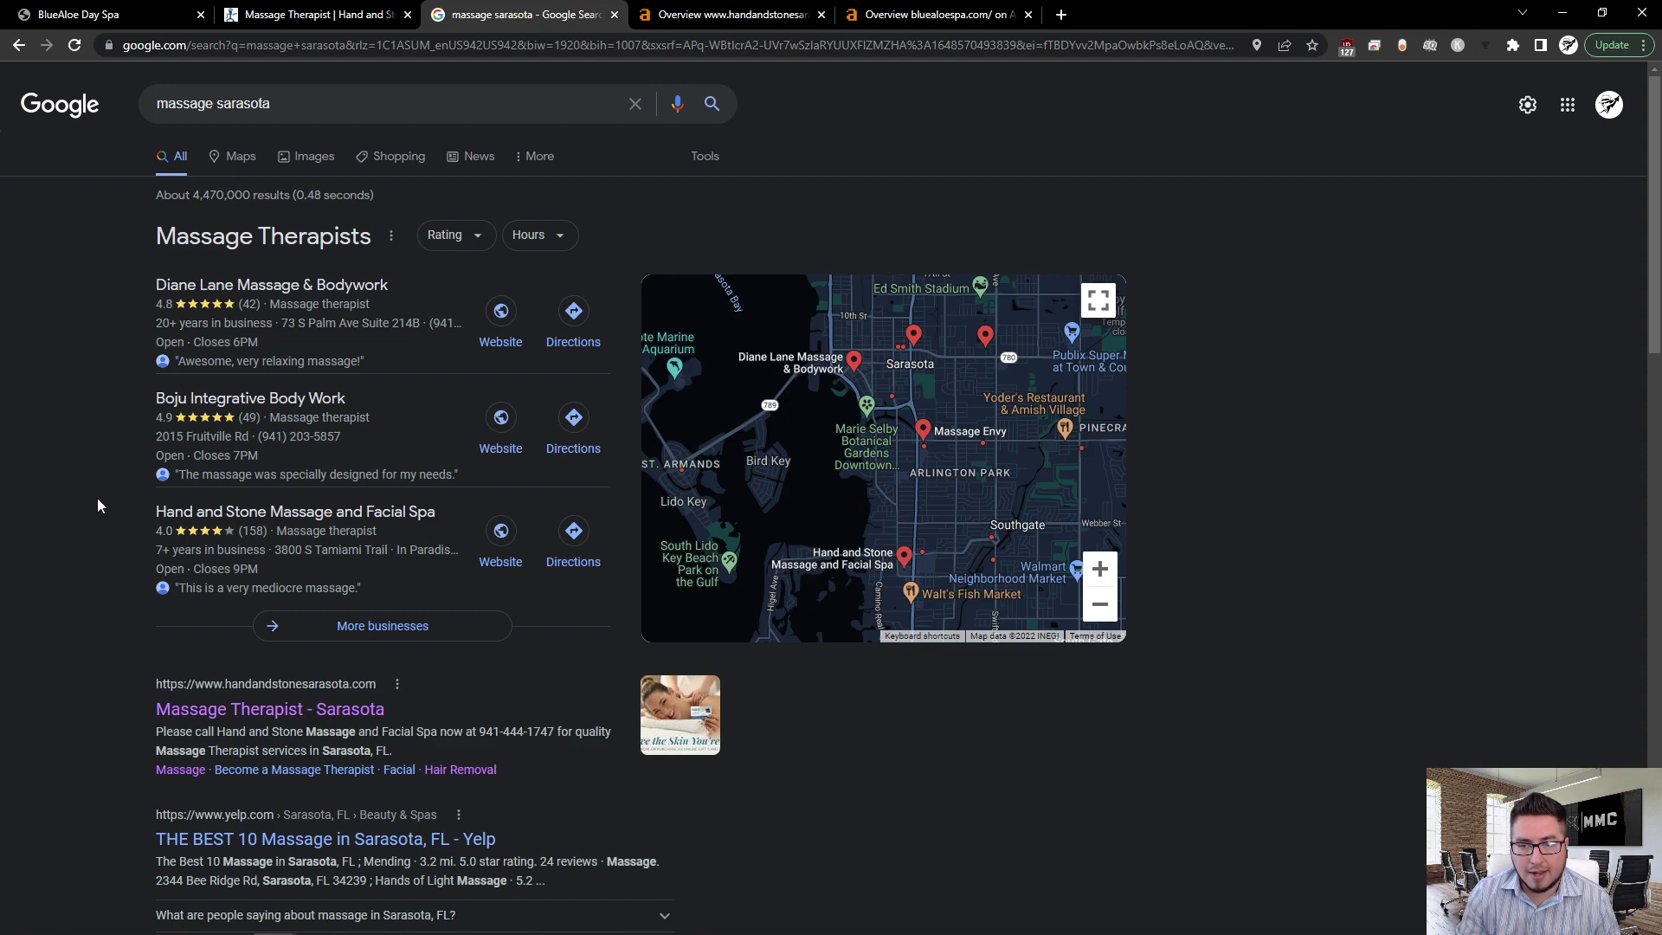
{"action": "scroll", "coordinate": [154, 398], "scroll_direction": "down", "scroll_amount": 5}
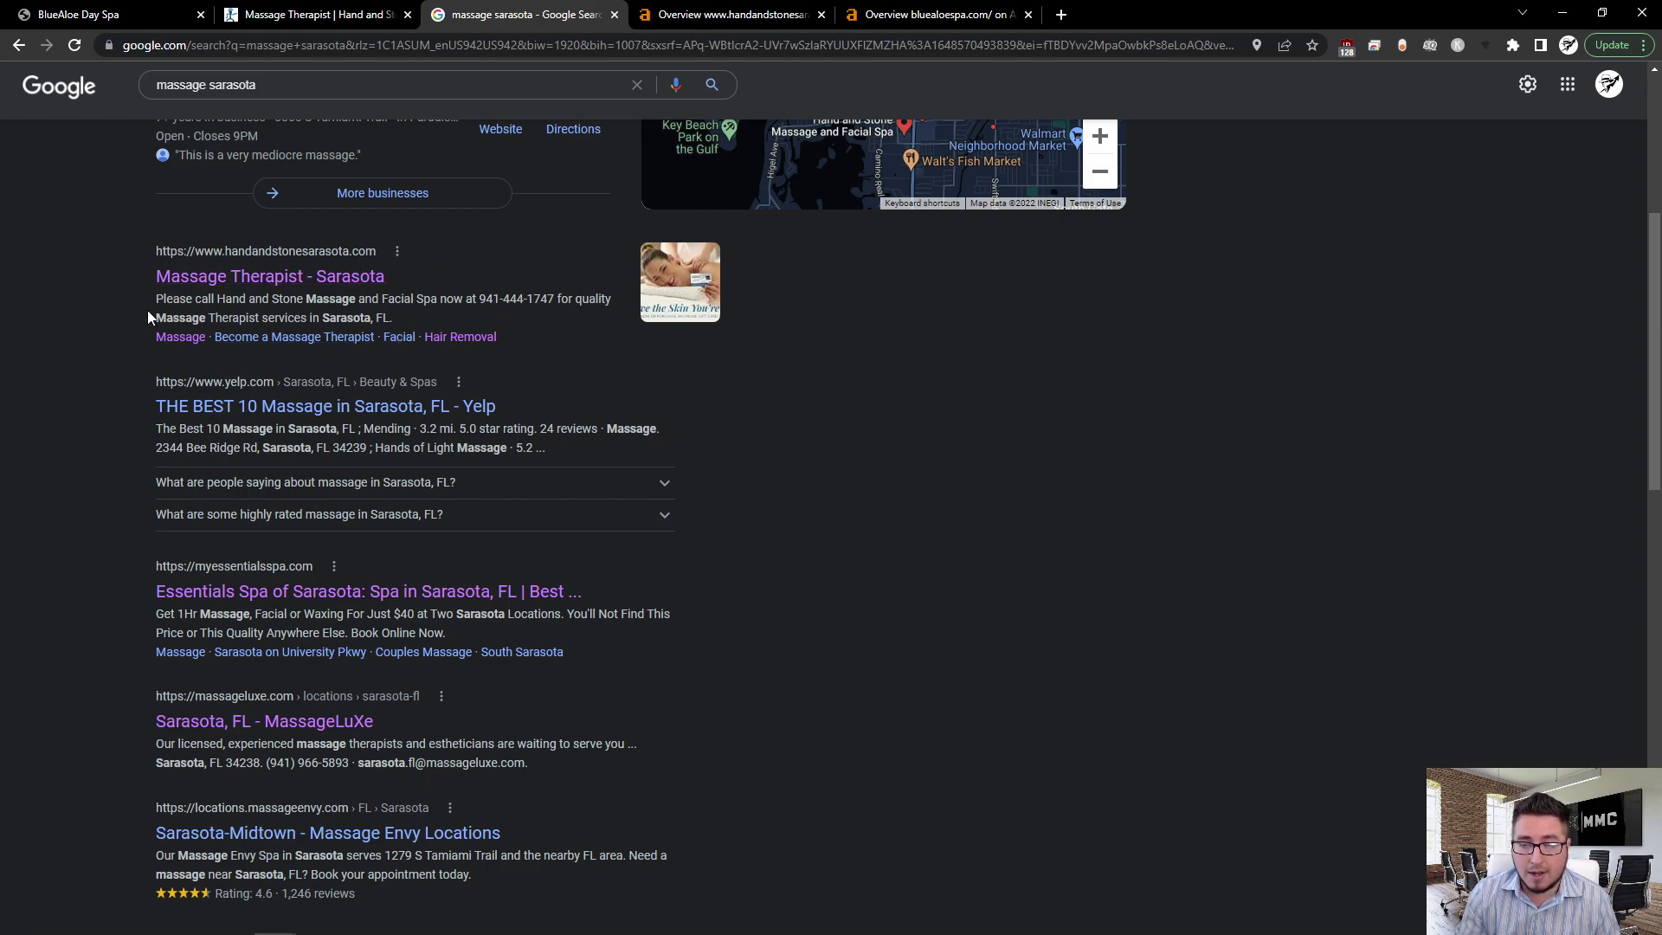
{"action": "scroll", "coordinate": [90, 410], "scroll_direction": "down", "scroll_amount": 2}
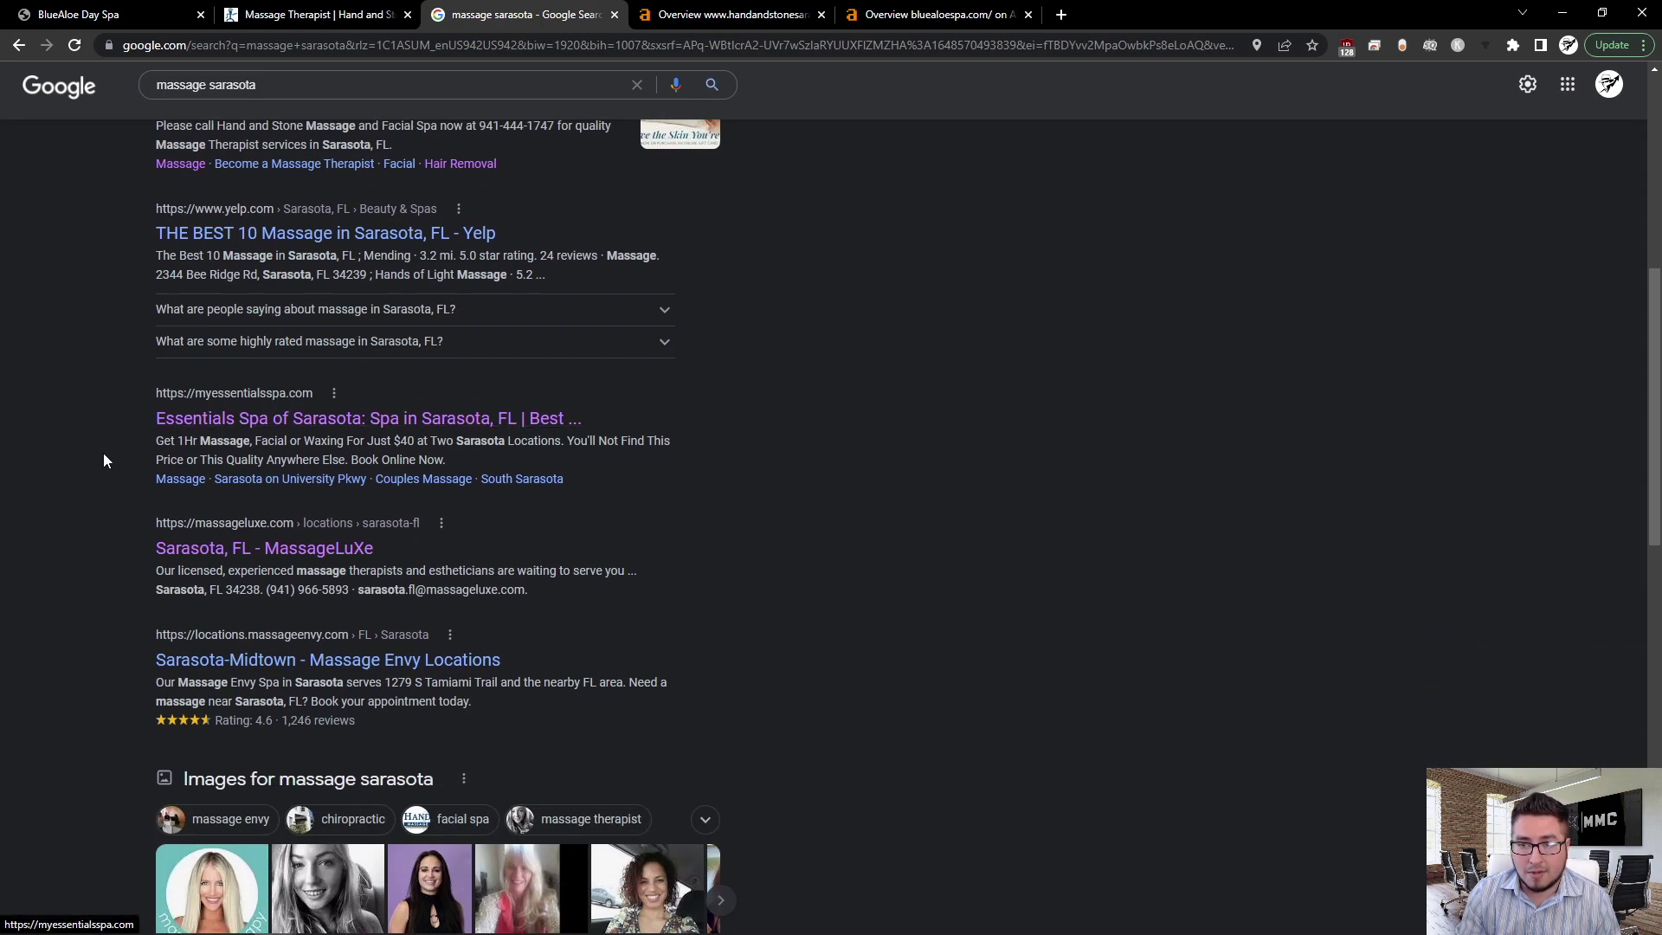
{"action": "scroll", "coordinate": [82, 456], "scroll_direction": "down", "scroll_amount": 1}
{"action": "scroll", "coordinate": [165, 459], "scroll_direction": "down", "scroll_amount": 2}
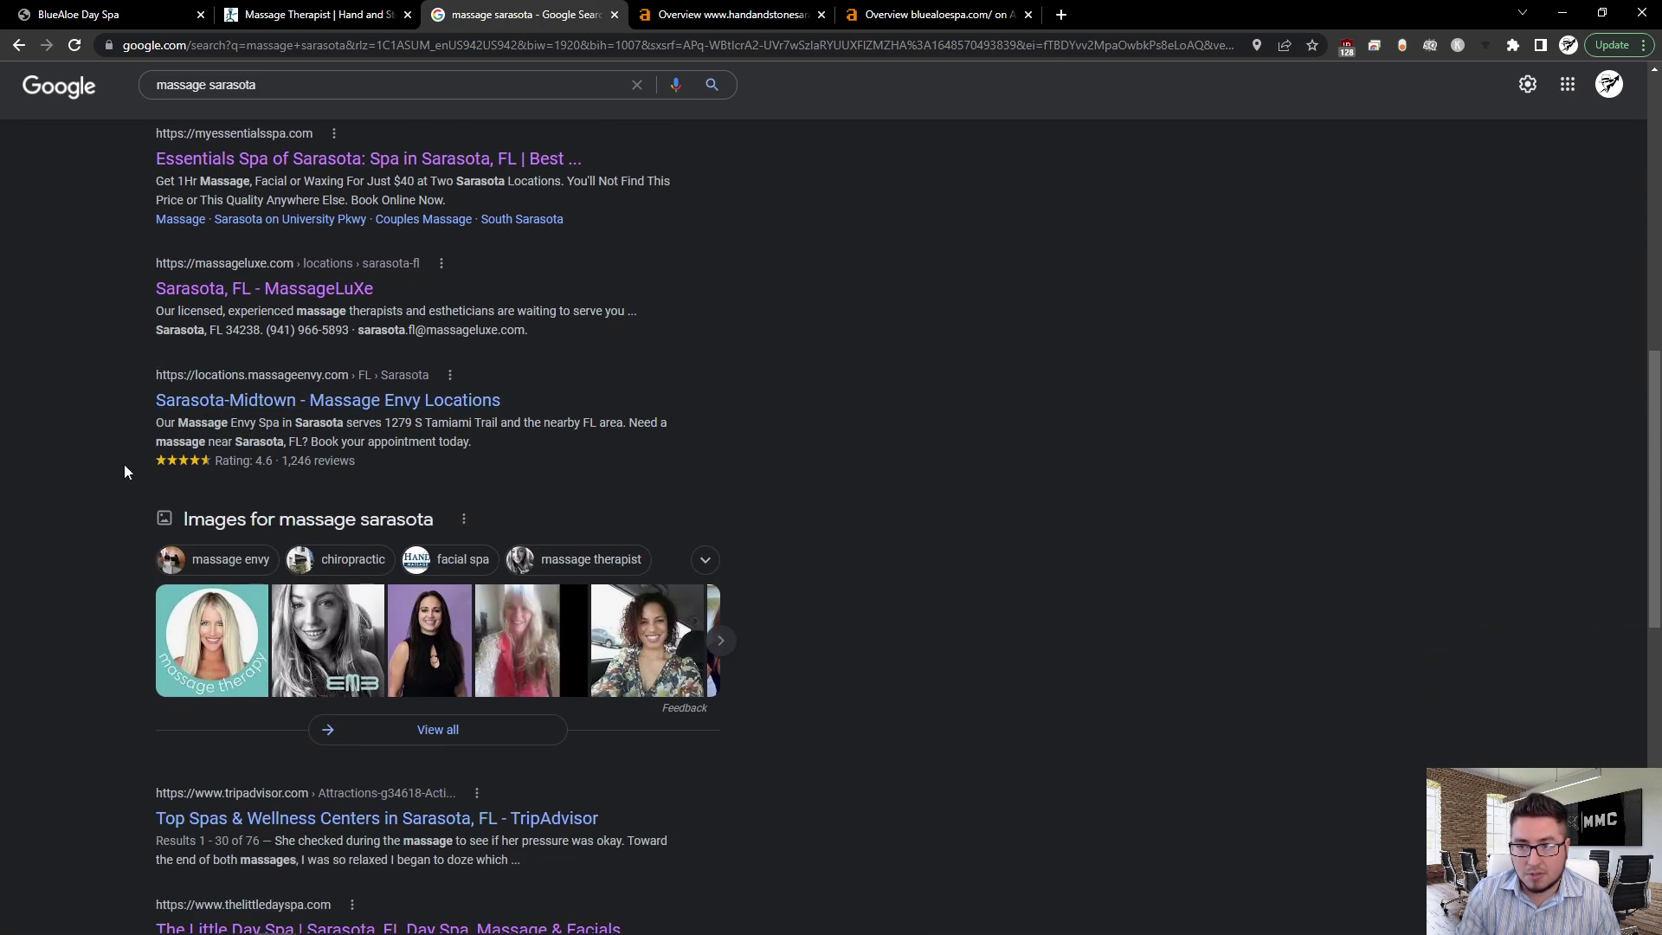
{"action": "scroll", "coordinate": [121, 465], "scroll_direction": "down", "scroll_amount": 5}
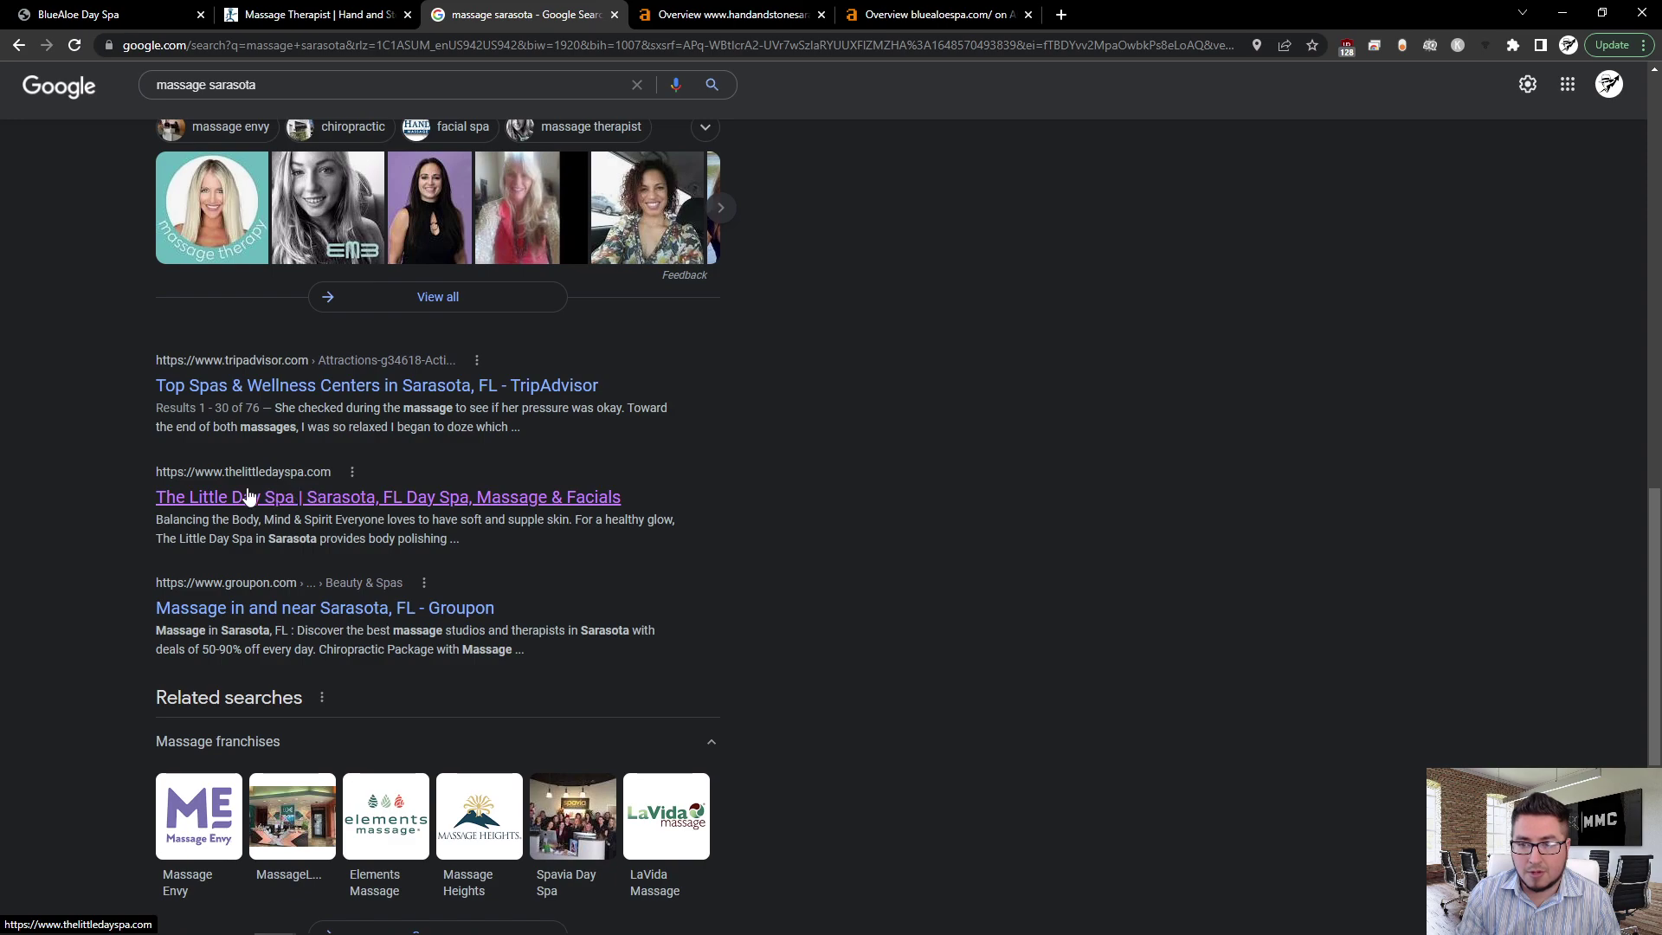
{"action": "scroll", "coordinate": [96, 518], "scroll_direction": "down", "scroll_amount": 4}
{"action": "scroll", "coordinate": [96, 512], "scroll_direction": "down", "scroll_amount": 2}
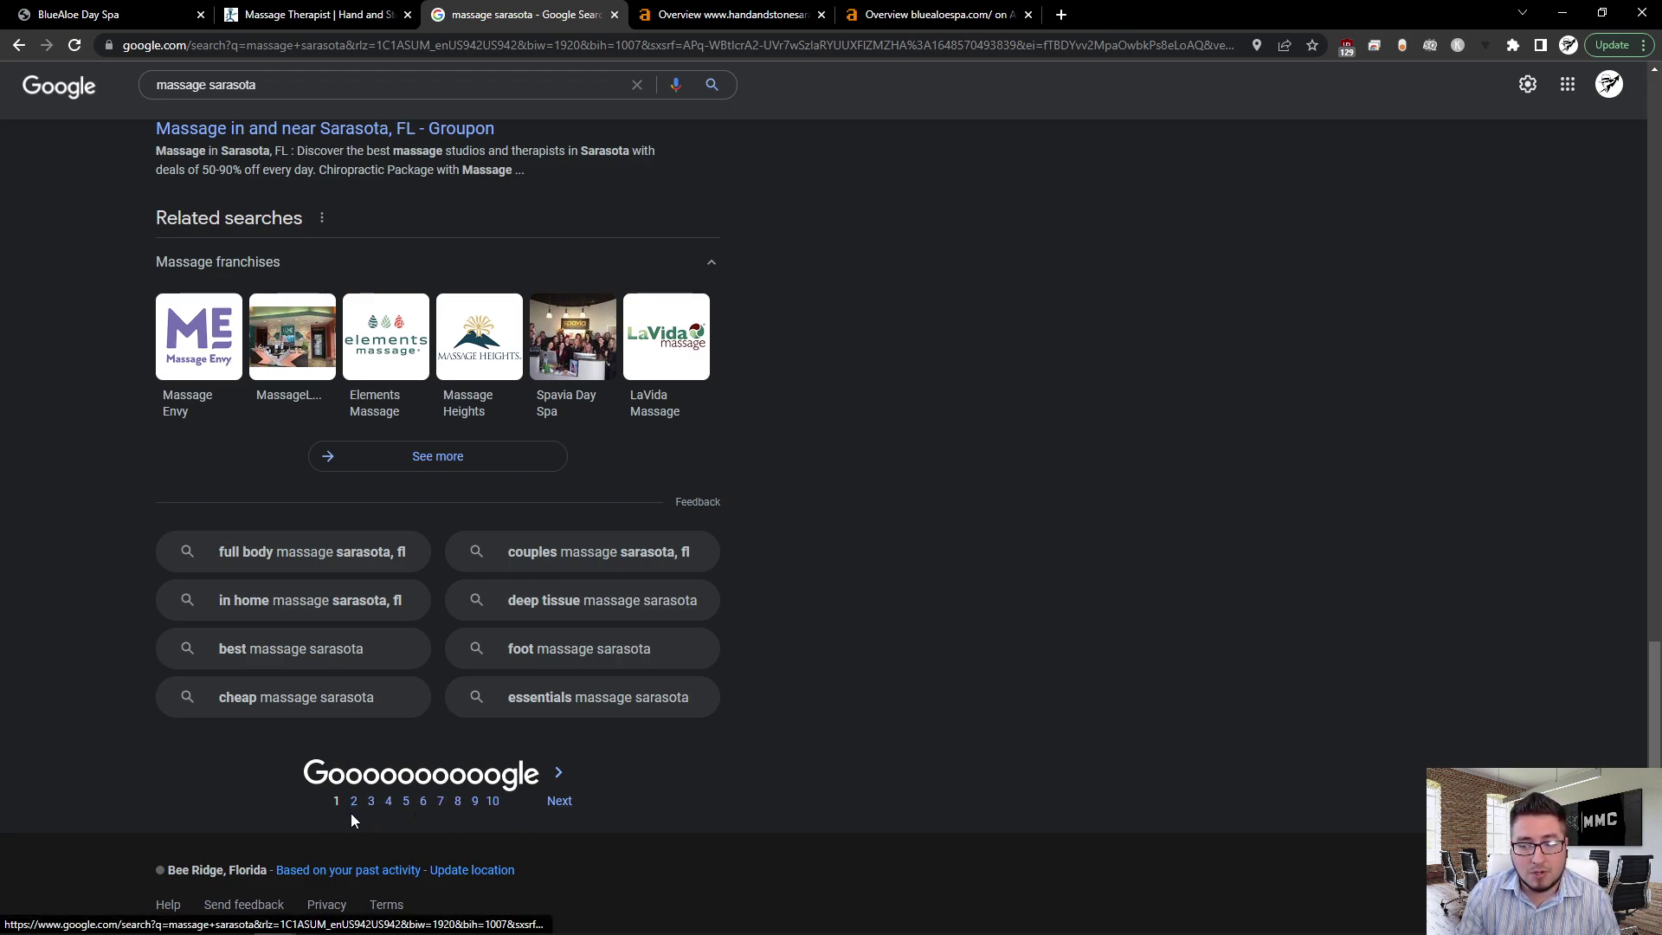
{"action": "scroll", "coordinate": [60, 718], "scroll_direction": "up", "scroll_amount": 2}
{"action": "scroll", "coordinate": [63, 701], "scroll_direction": "up", "scroll_amount": 6}
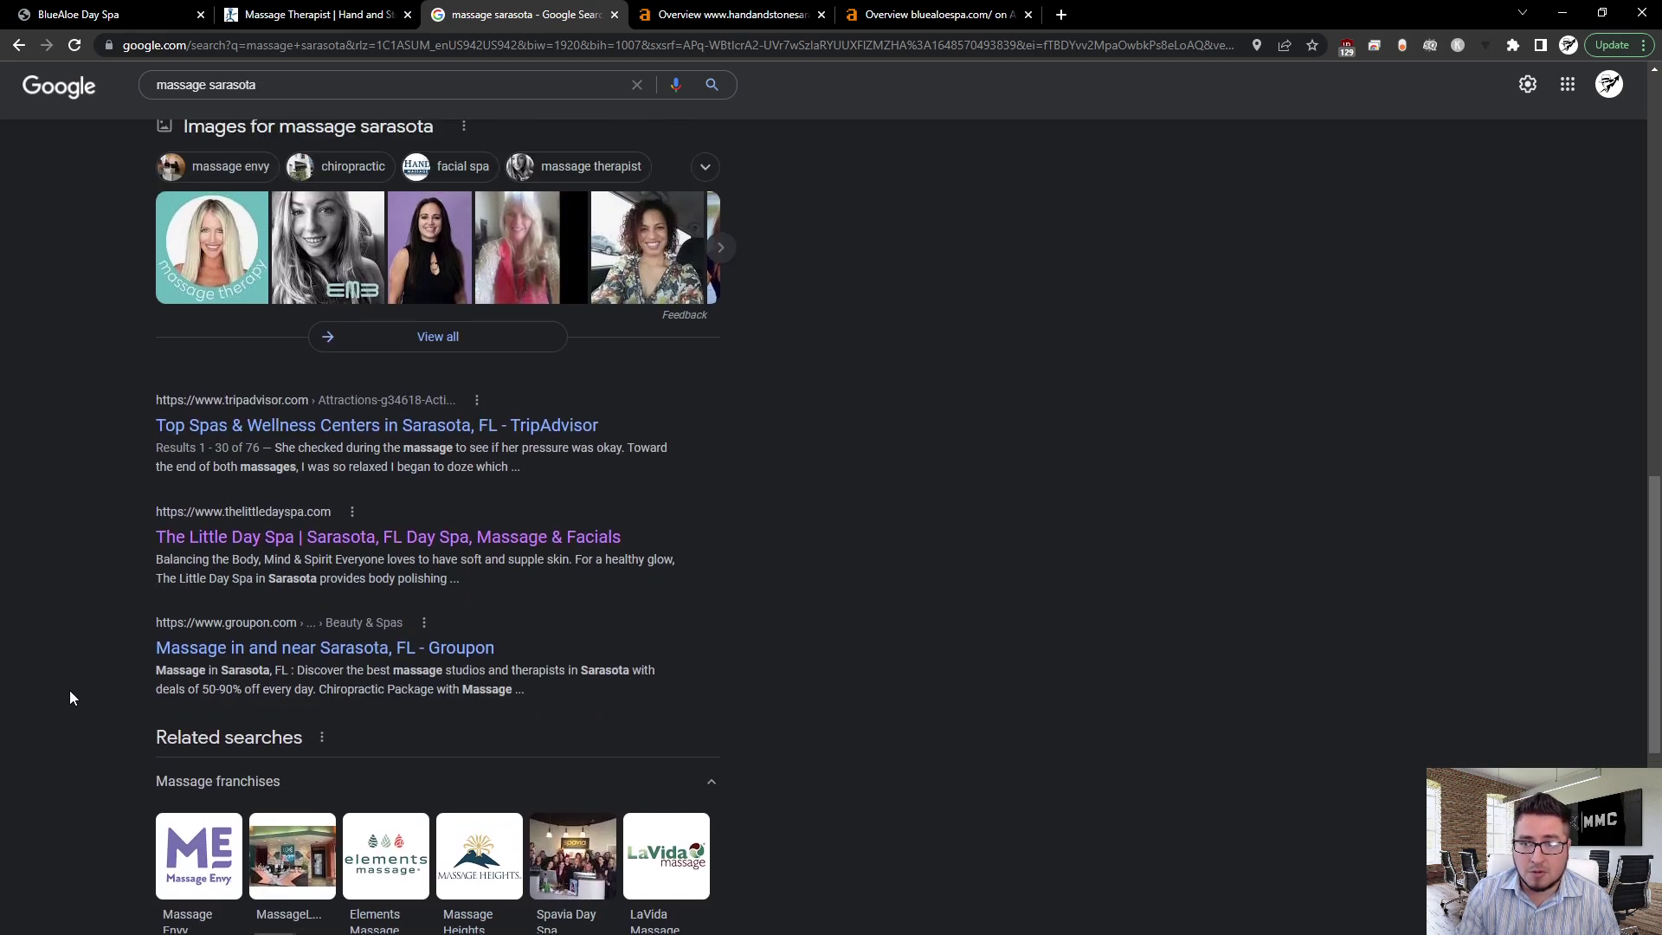
{"action": "scroll", "coordinate": [172, 710], "scroll_direction": "up", "scroll_amount": 5}
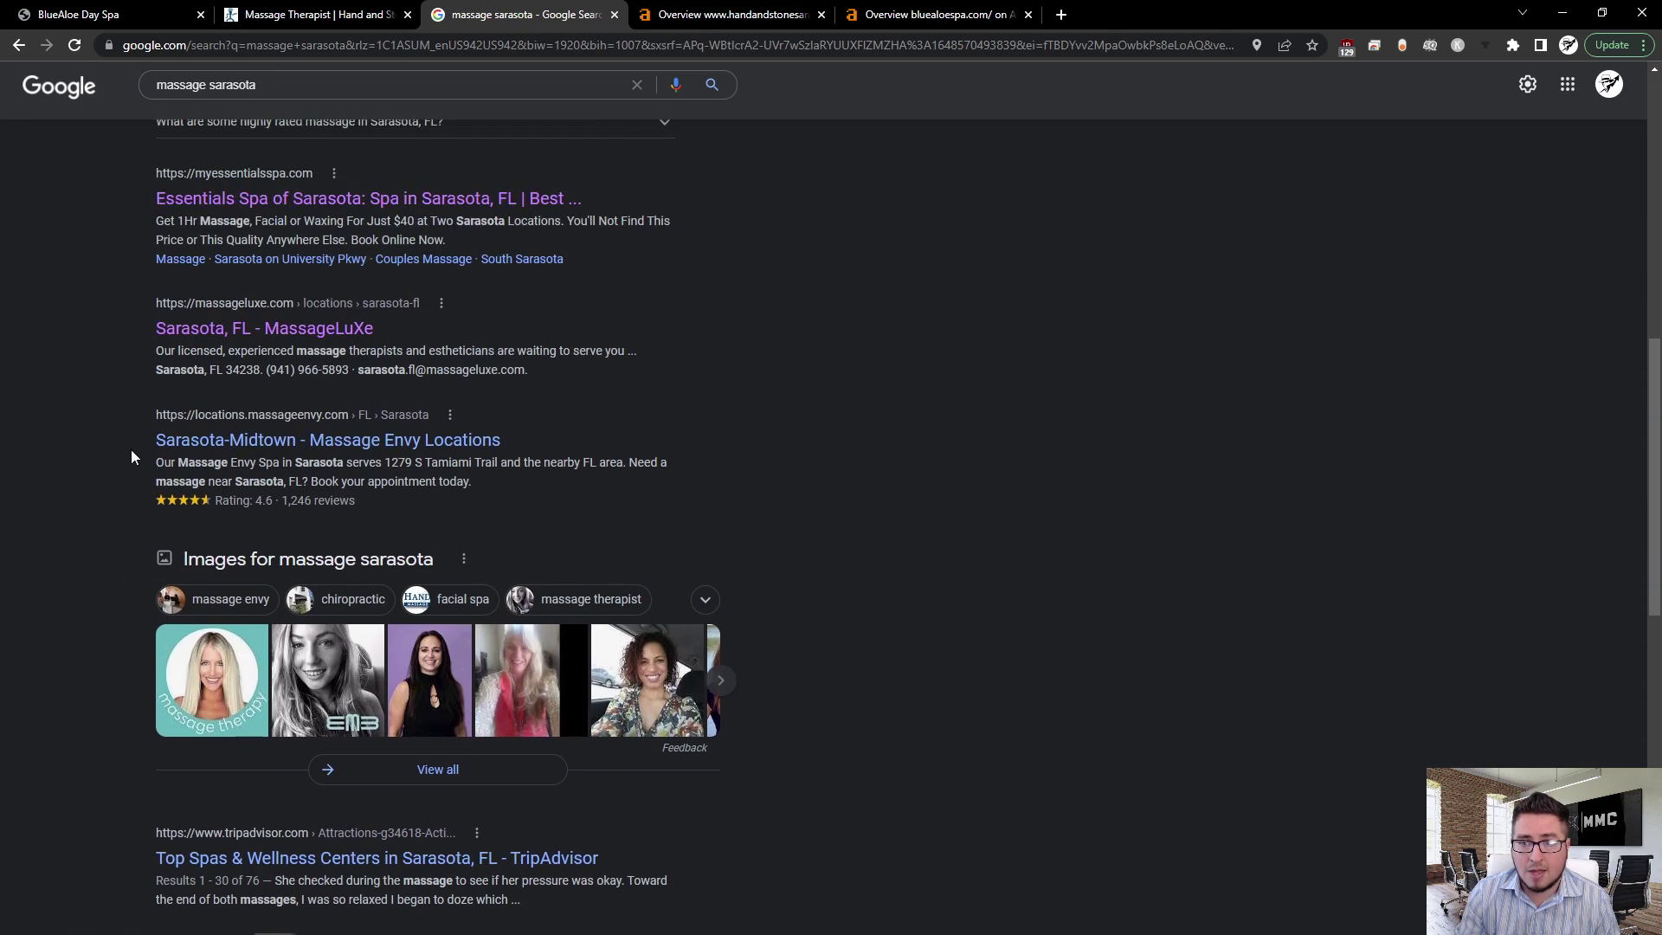
{"action": "scroll", "coordinate": [130, 476], "scroll_direction": "up", "scroll_amount": 4}
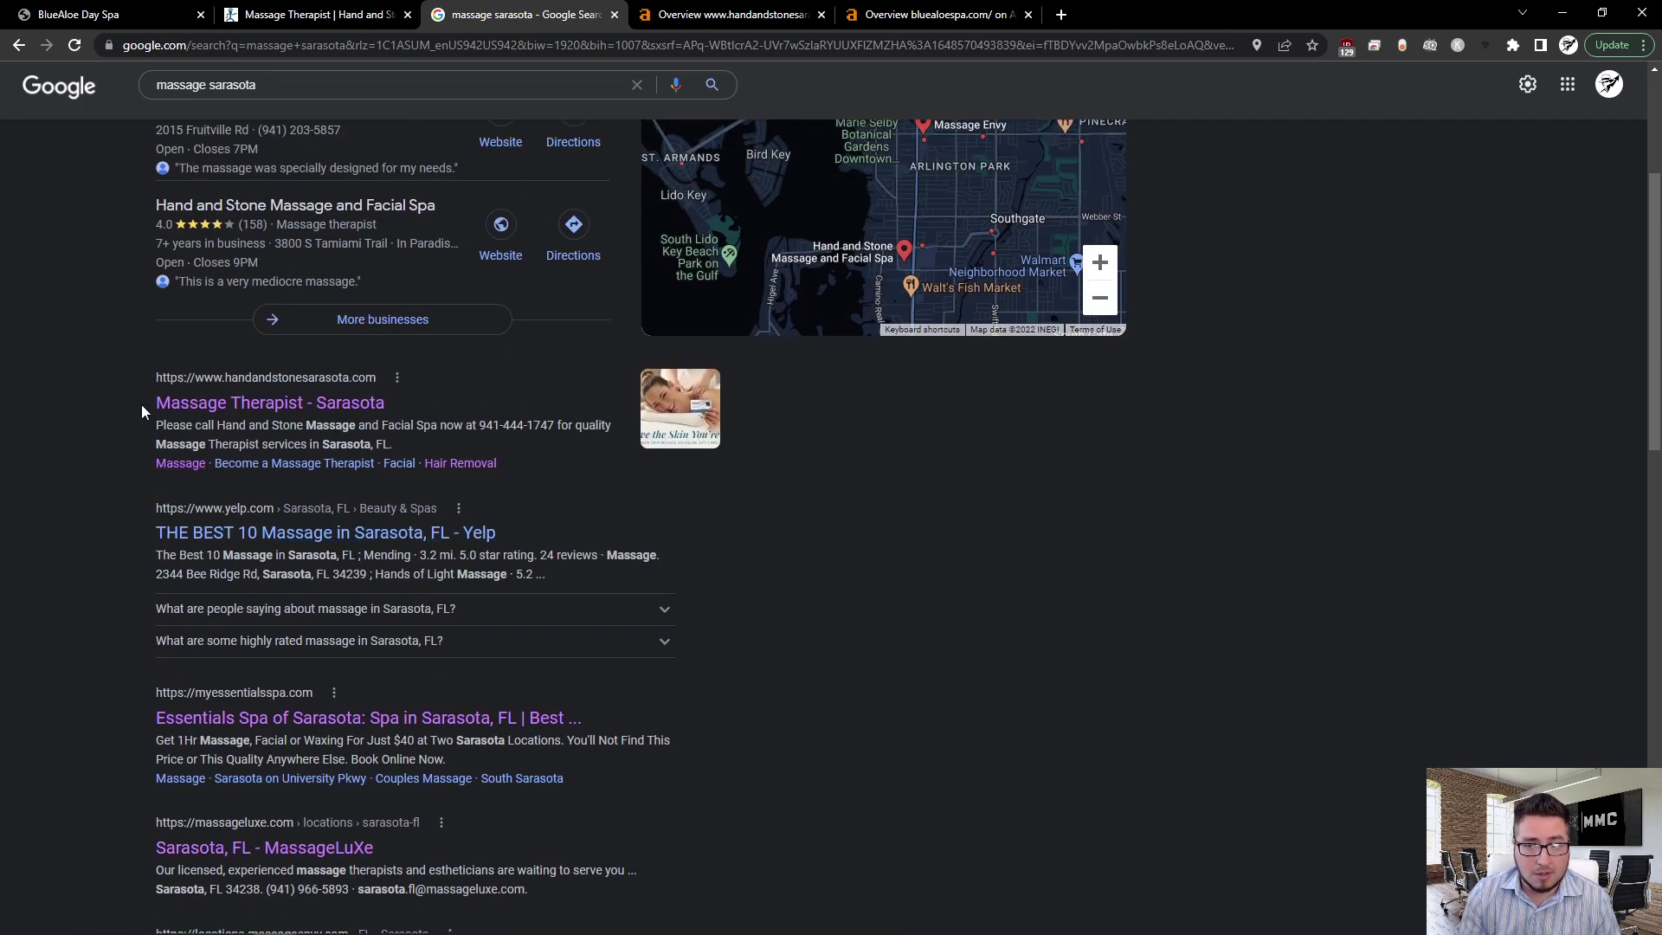
{"action": "scroll", "coordinate": [130, 681], "scroll_direction": "down", "scroll_amount": 2}
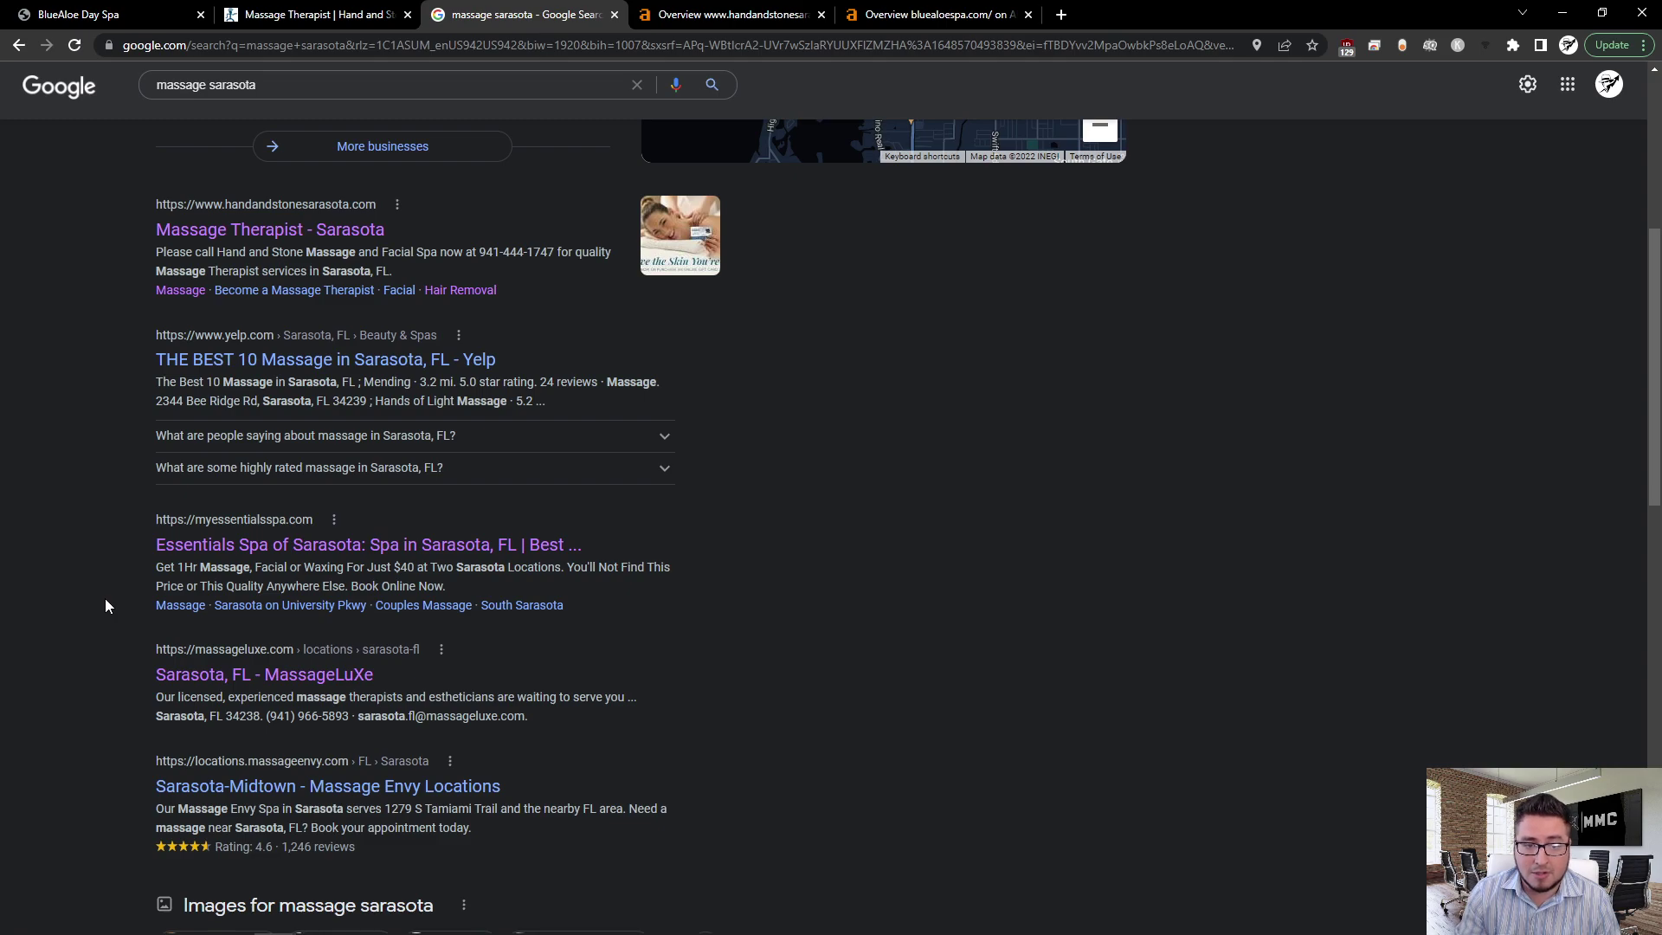
{"action": "scroll", "coordinate": [112, 607], "scroll_direction": "up", "scroll_amount": 5}
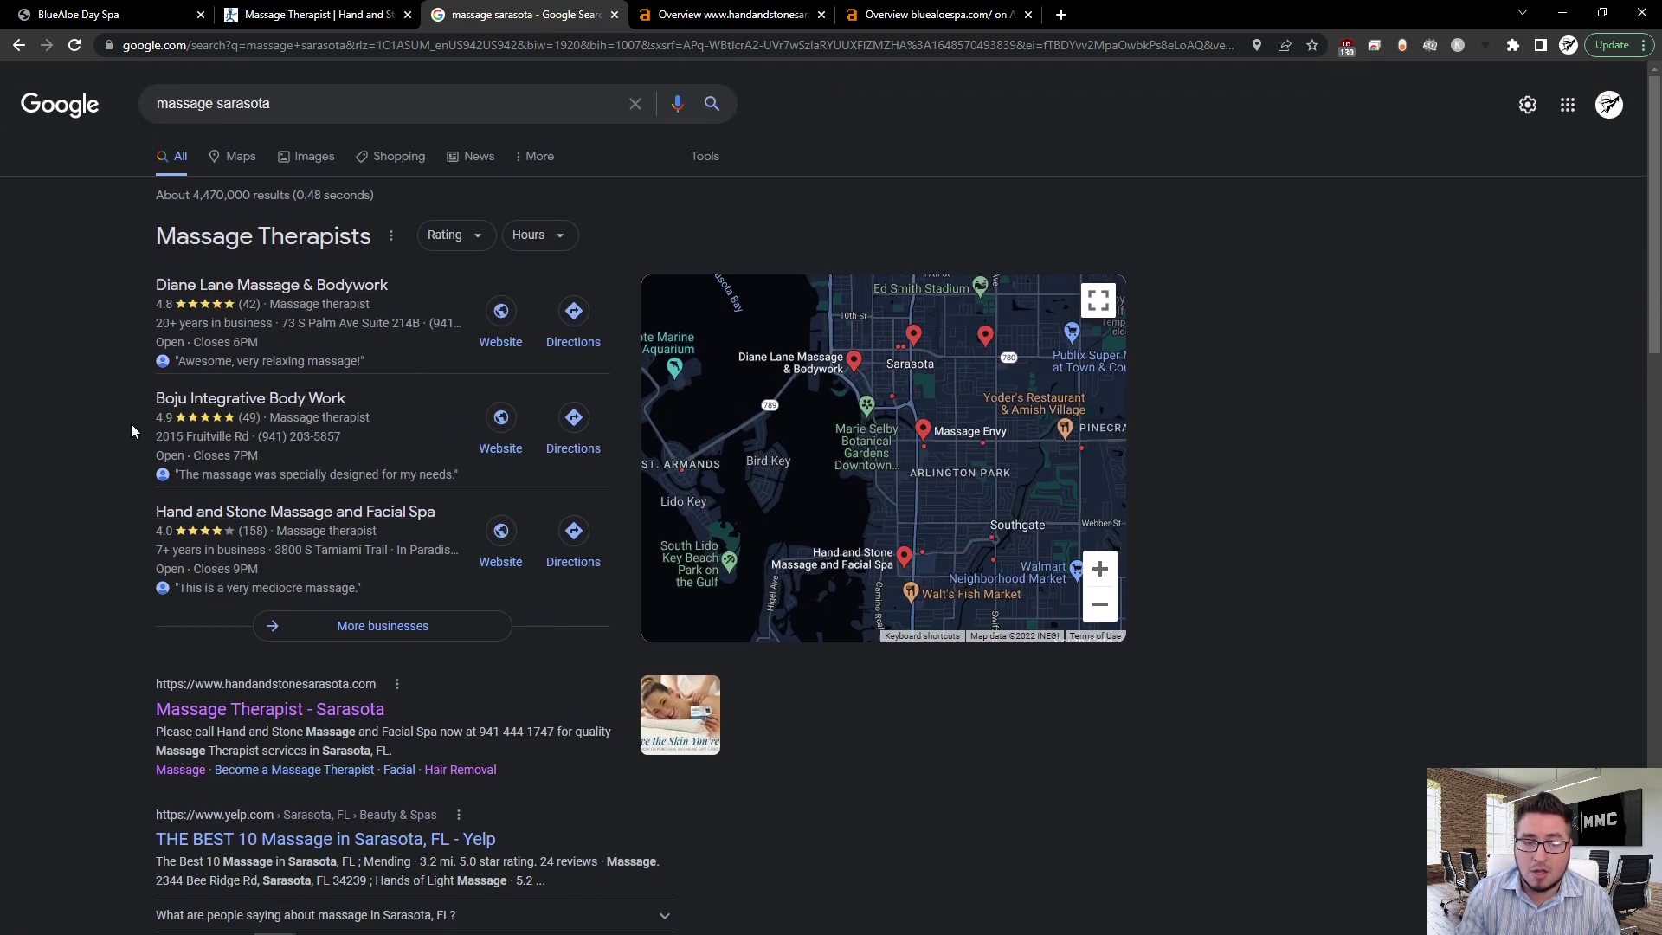
Step: Compare Hand and Stone's Ahrefs overview with BlueAloe's, ending on Hand and Stone (DR 0.2, 64 backlinks)
{"action": "left_click", "coordinate": [721, 14]}
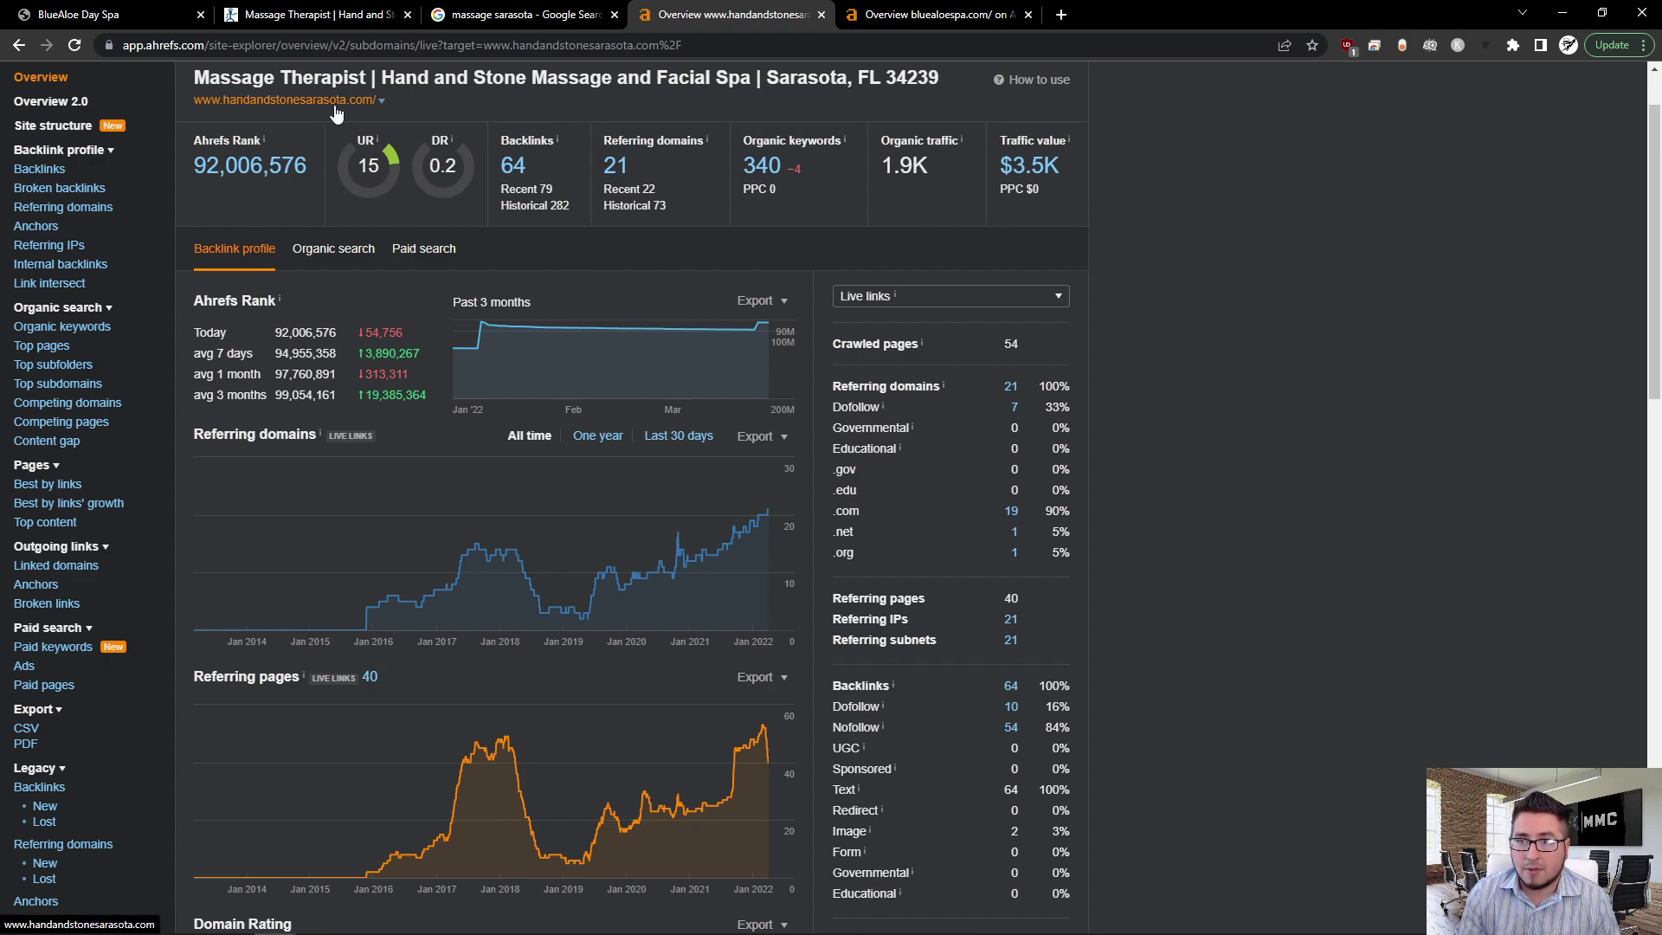
{"action": "left_click", "coordinate": [909, 16]}
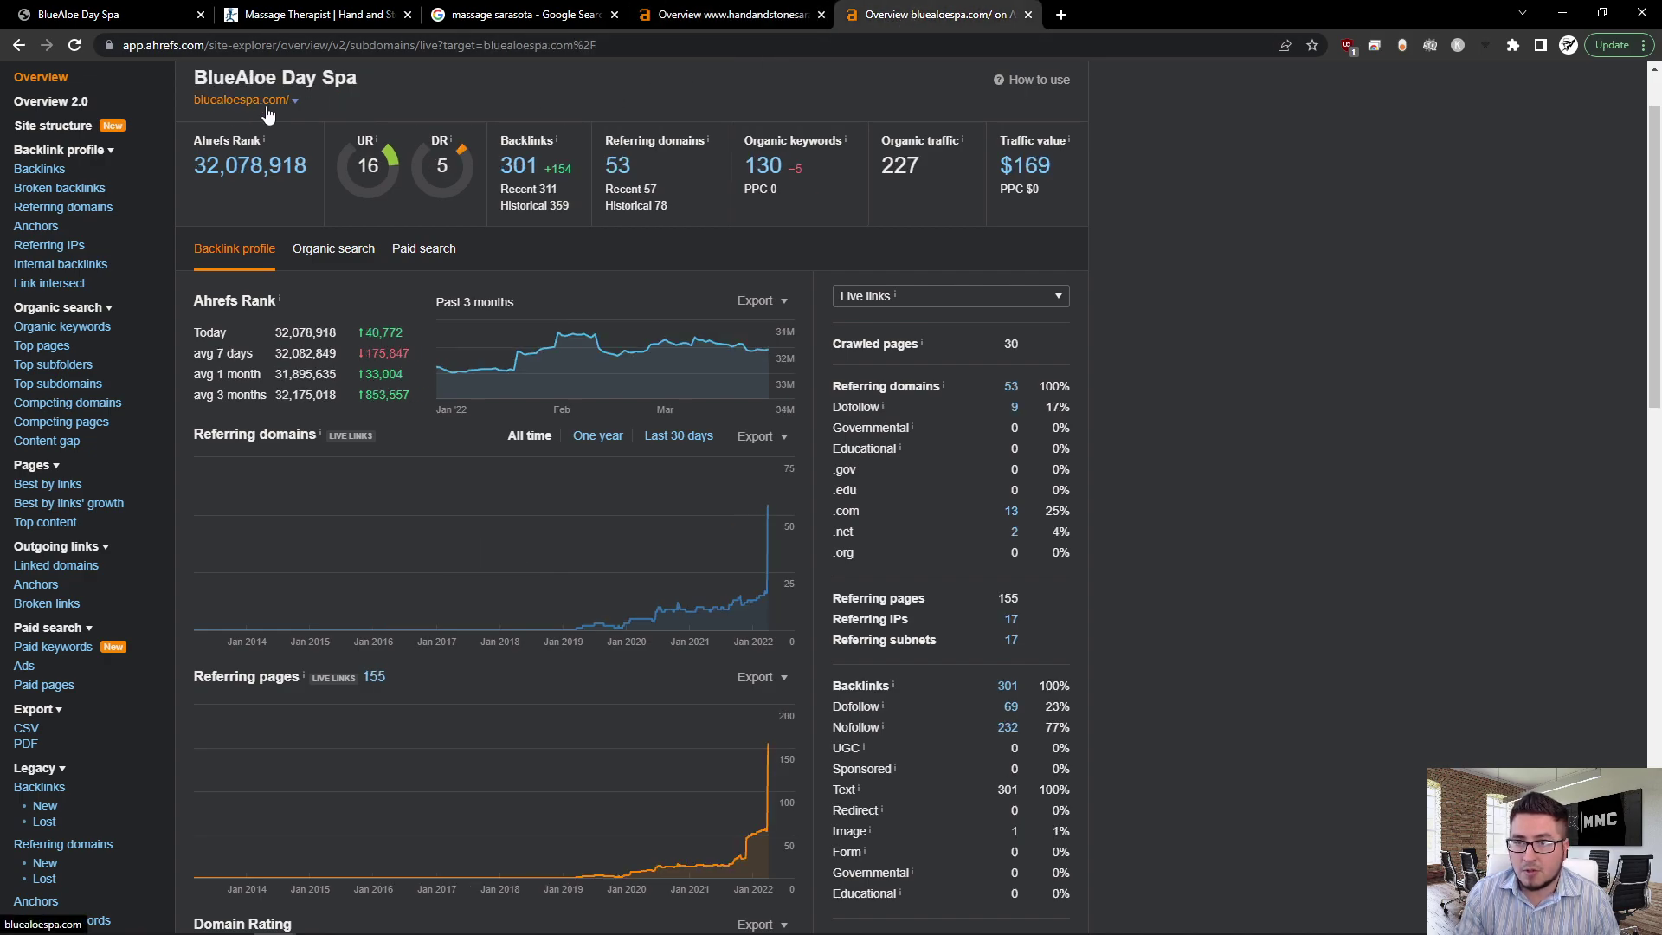
{"action": "left_click", "coordinate": [734, 15]}
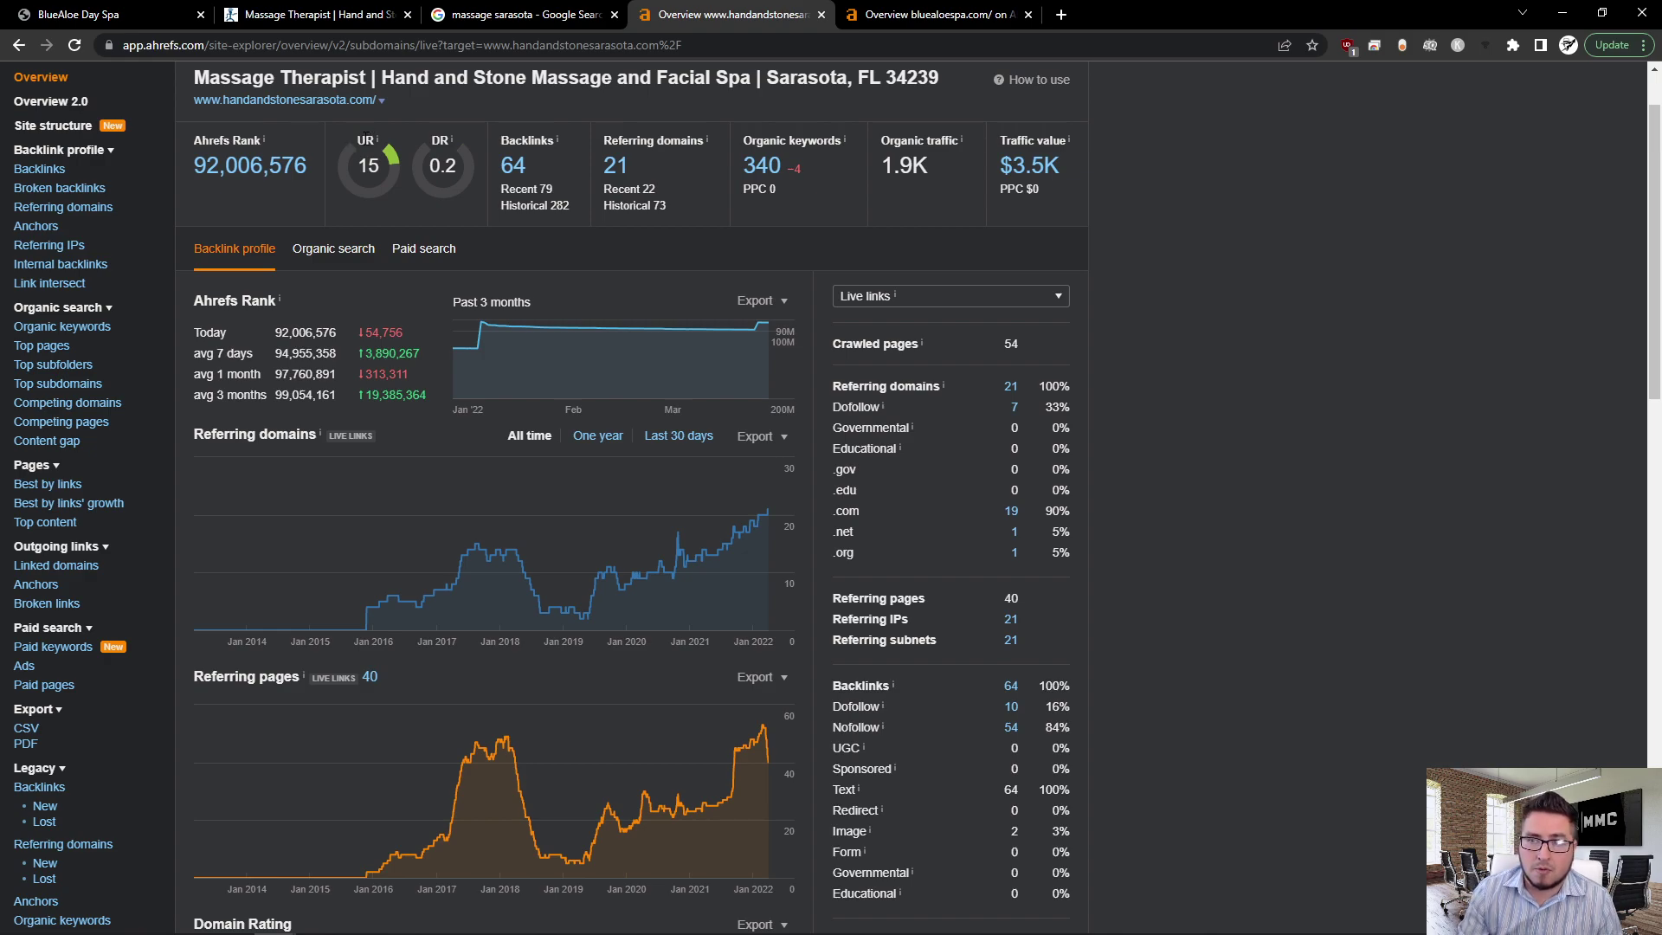
{"action": "mouse_move", "coordinate": [375, 149]}
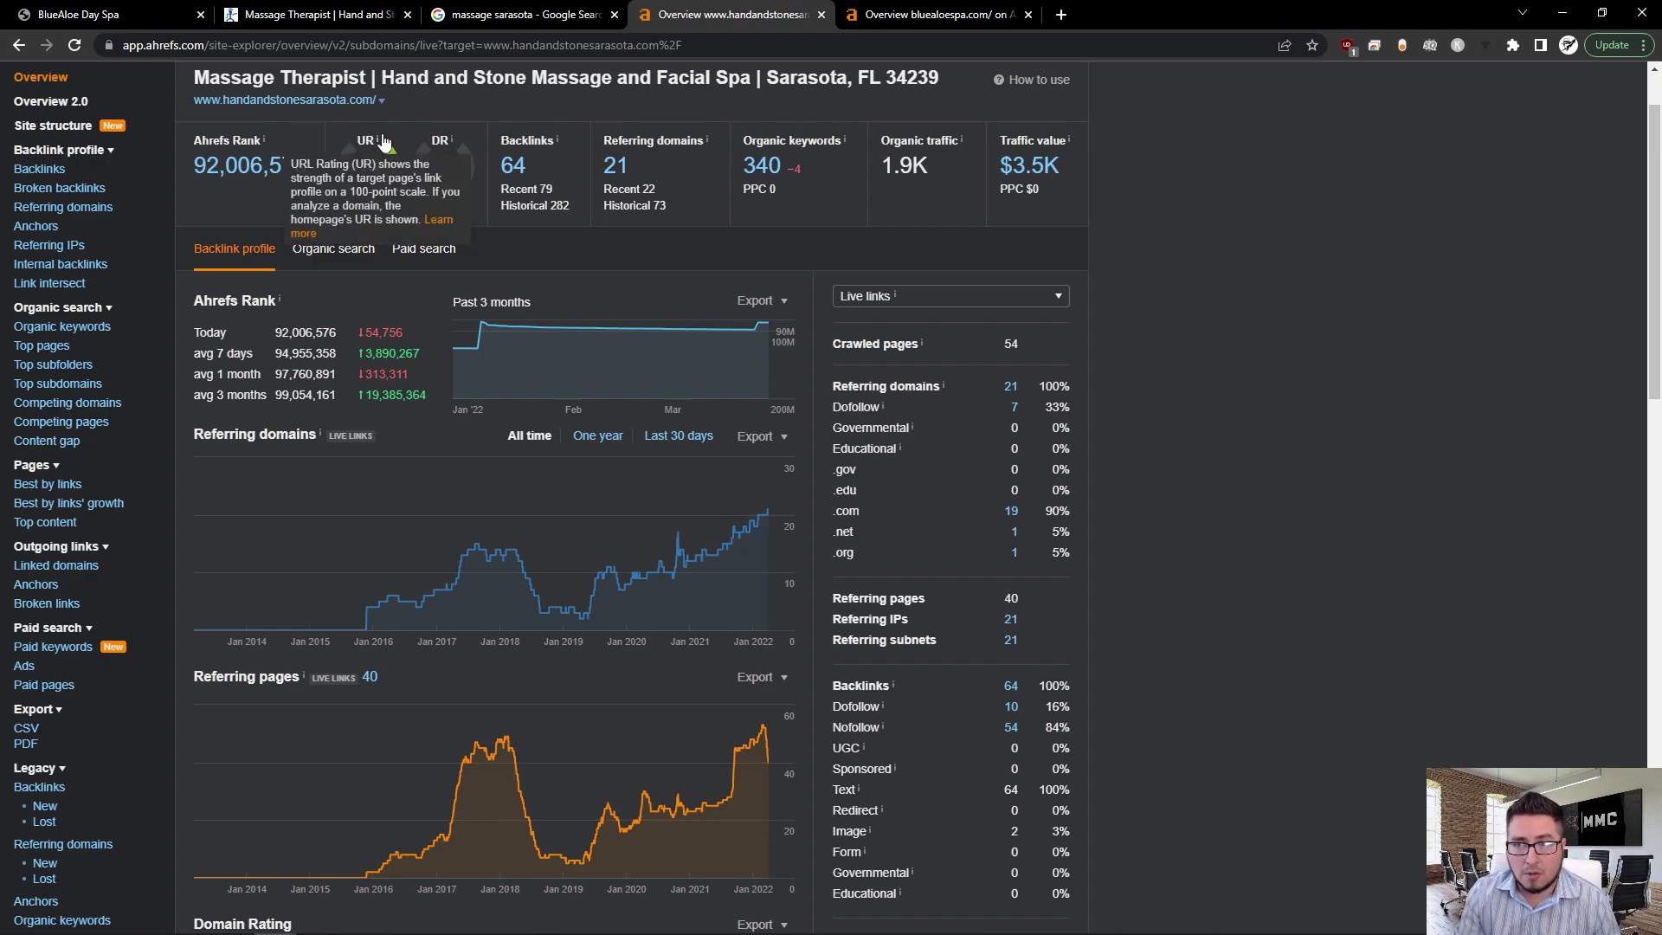
{"action": "mouse_move", "coordinate": [450, 146]}
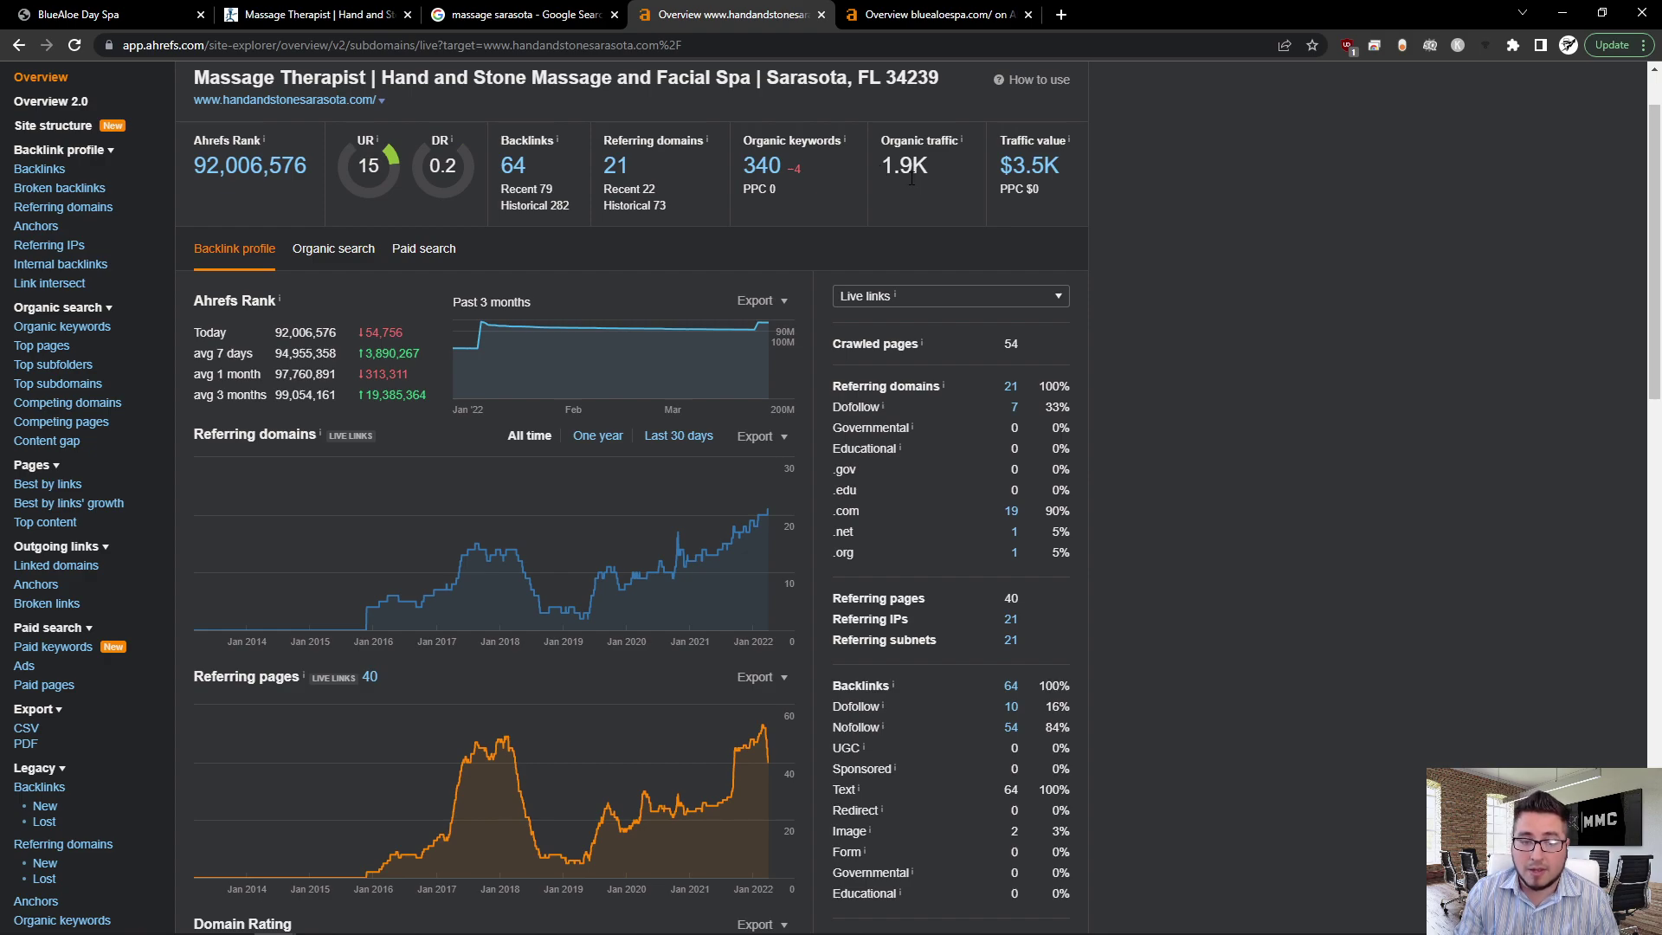
Step: Compare BlueAloe's Ahrefs overview with Hand and Stone's, ending on BlueAloe (DR 5, 301 backlinks, 53 domains)
{"action": "left_click", "coordinate": [924, 16]}
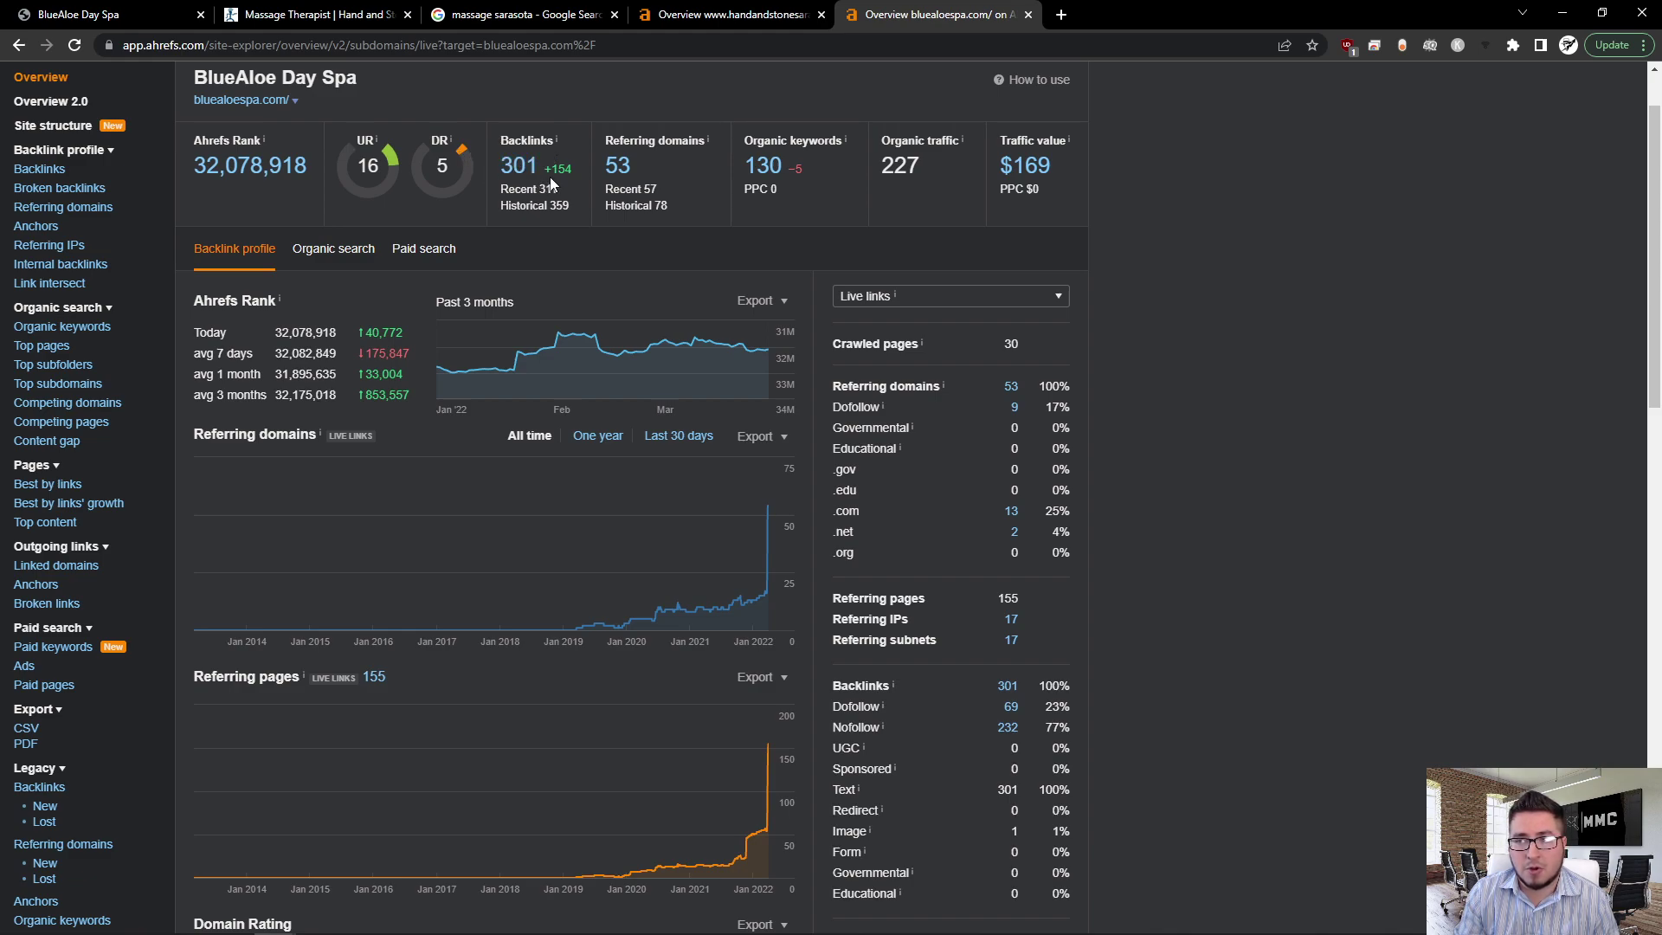
{"action": "left_click", "coordinate": [736, 16]}
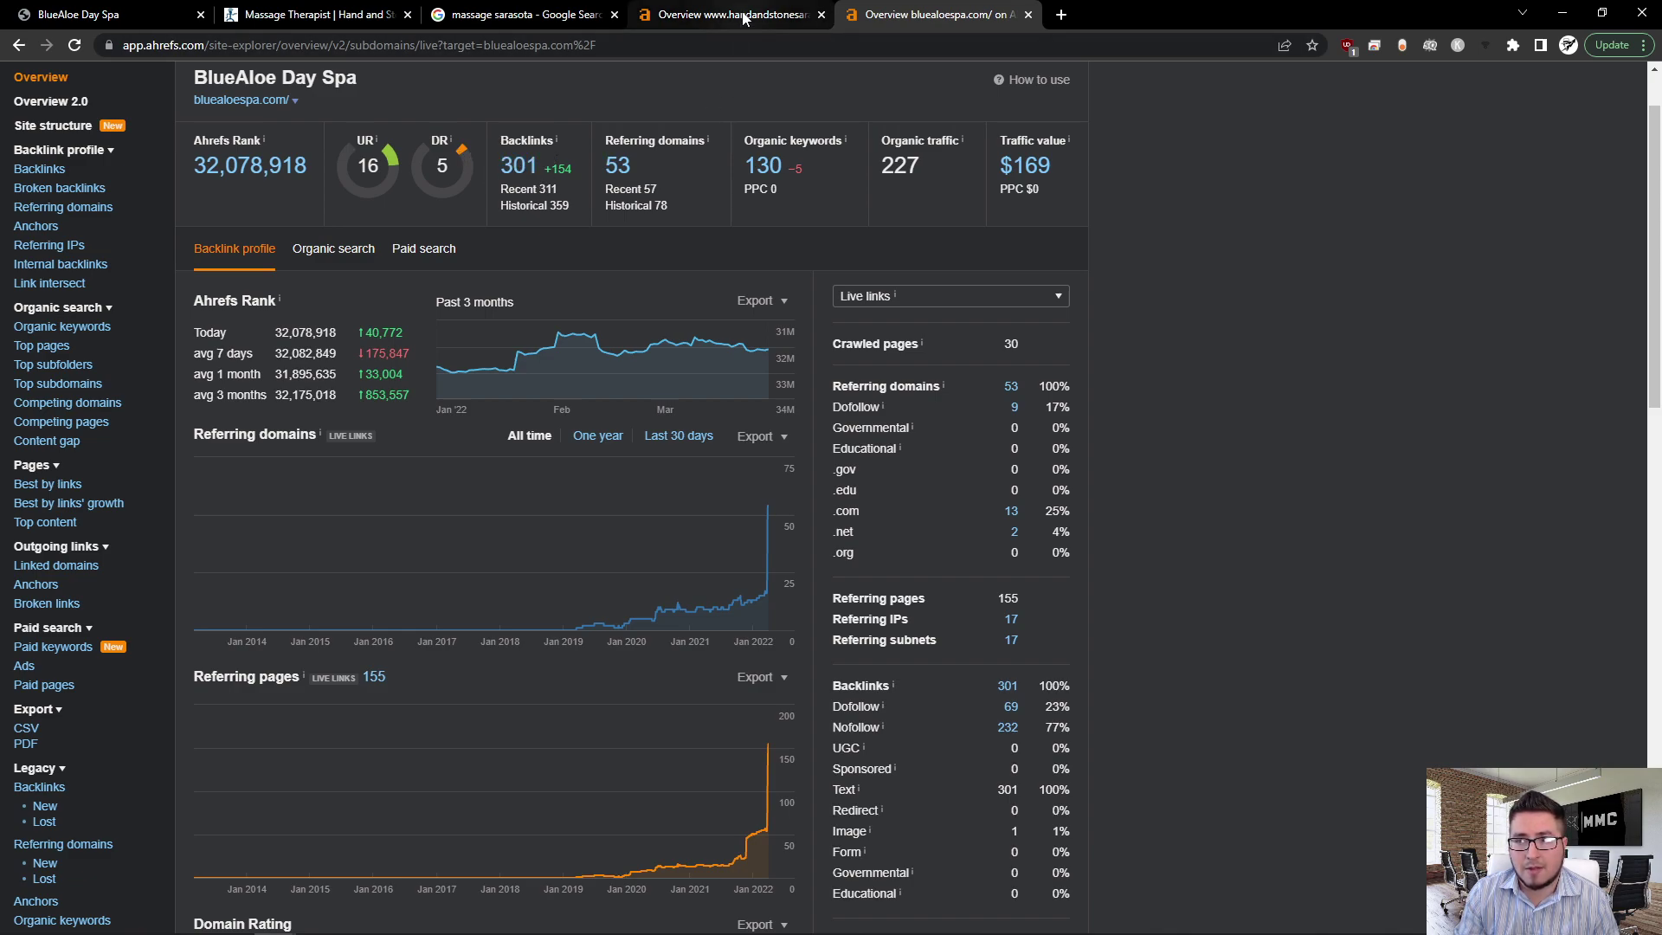
{"action": "left_click", "coordinate": [926, 23]}
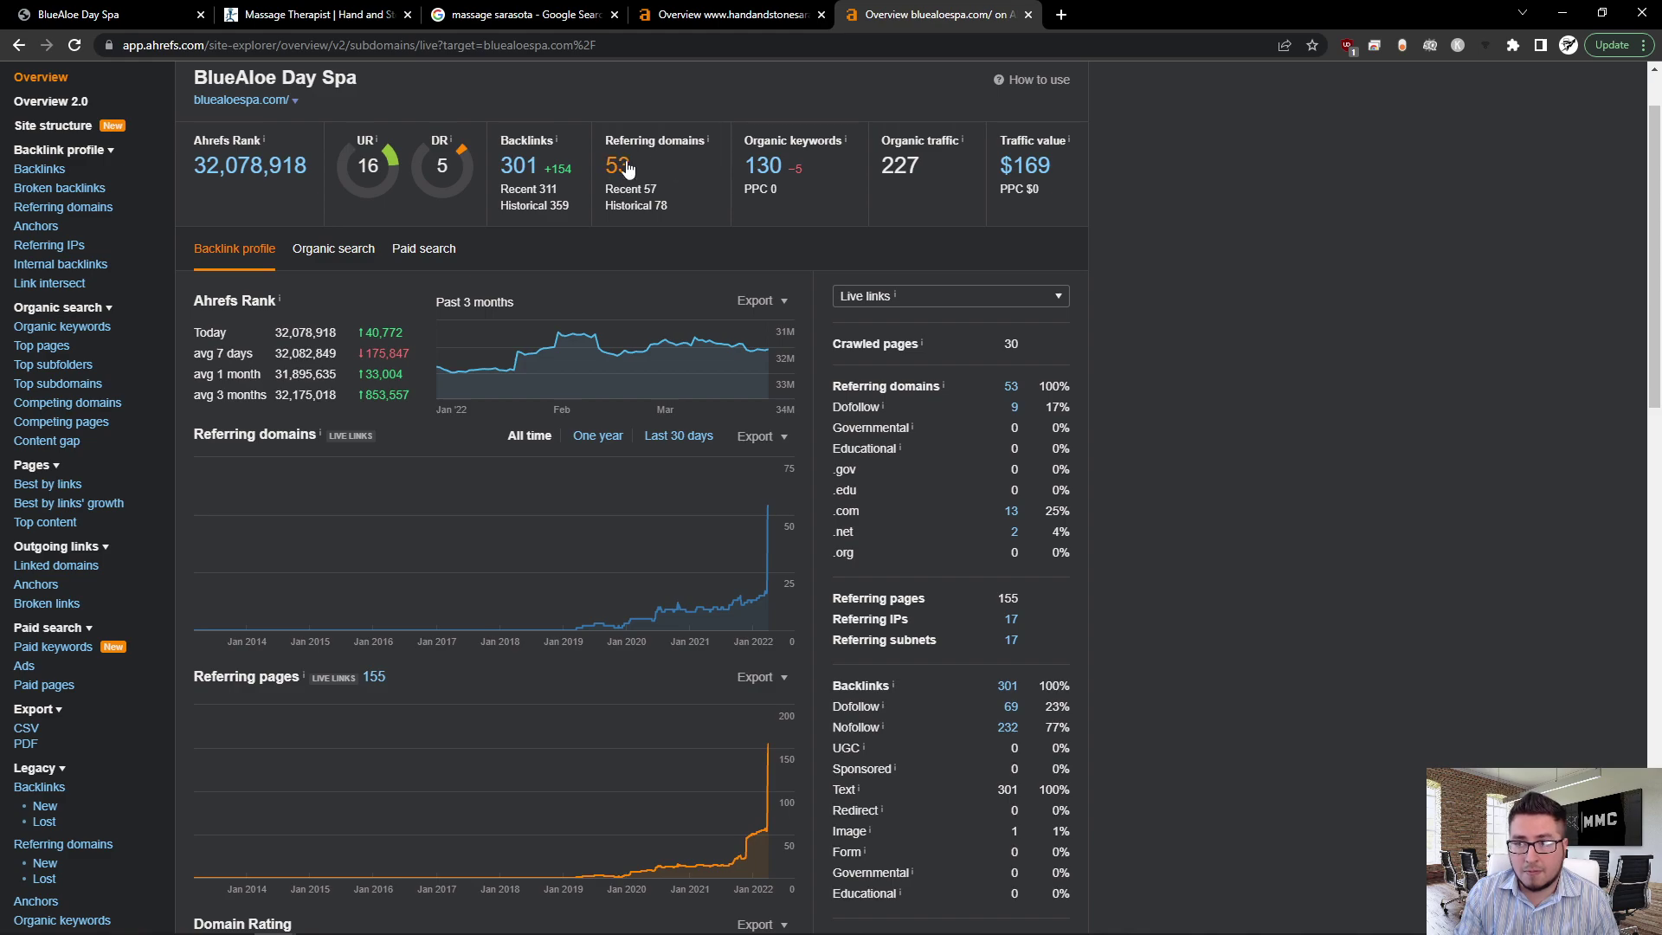
{"action": "left_click", "coordinate": [734, 15]}
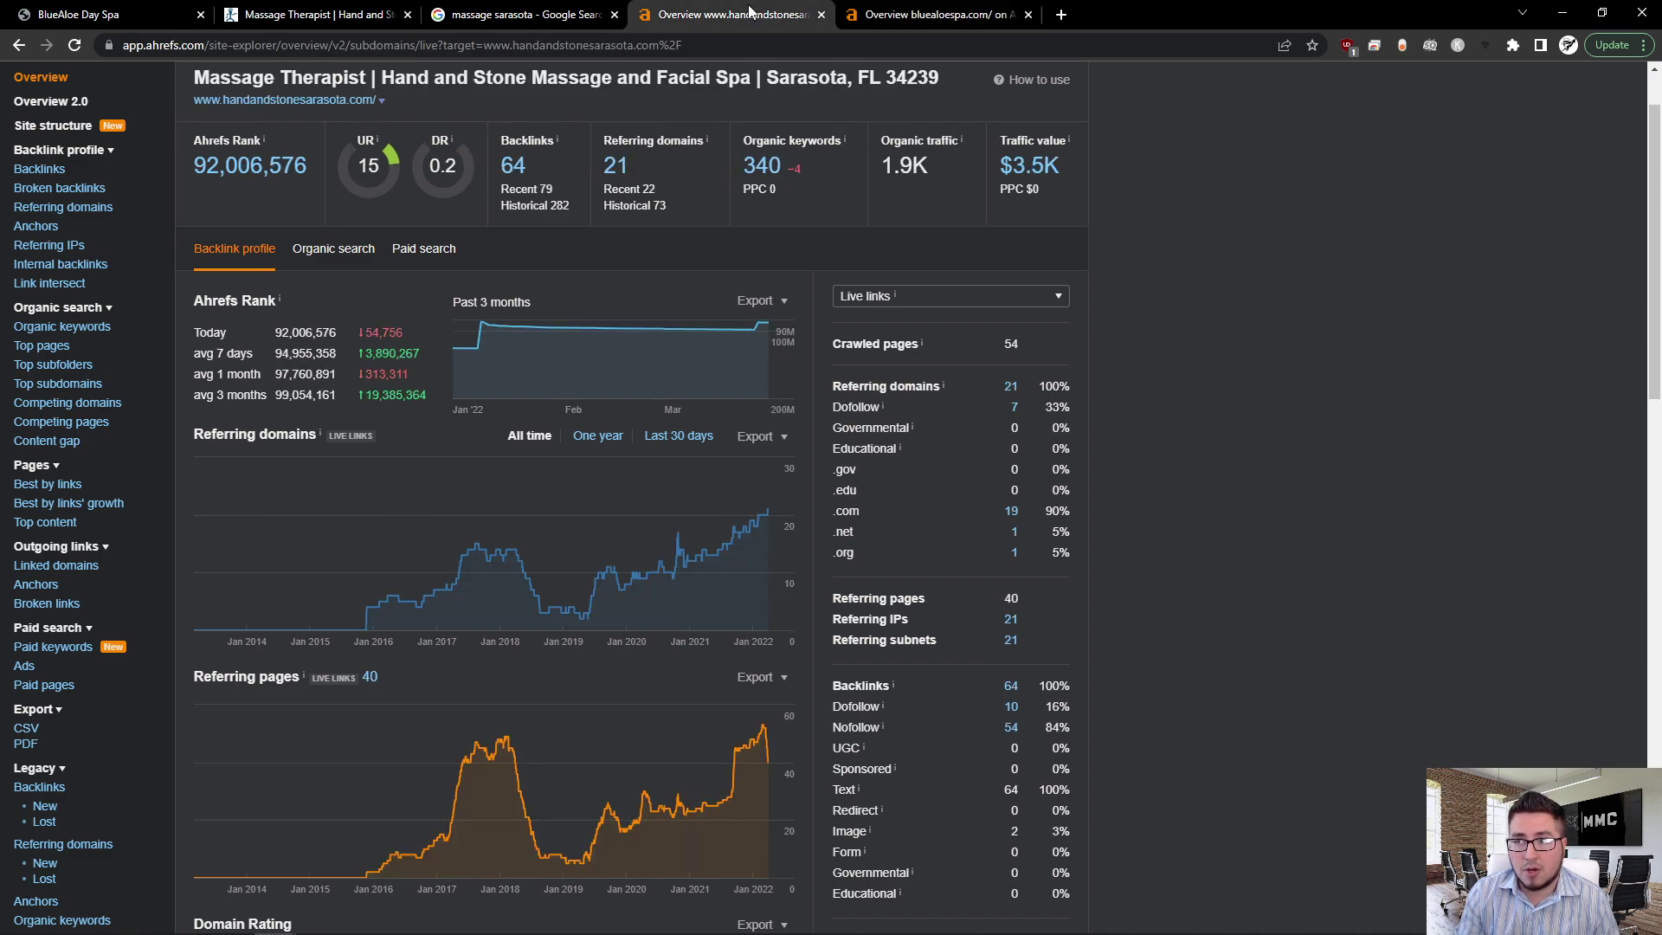
{"action": "left_click", "coordinate": [900, 18]}
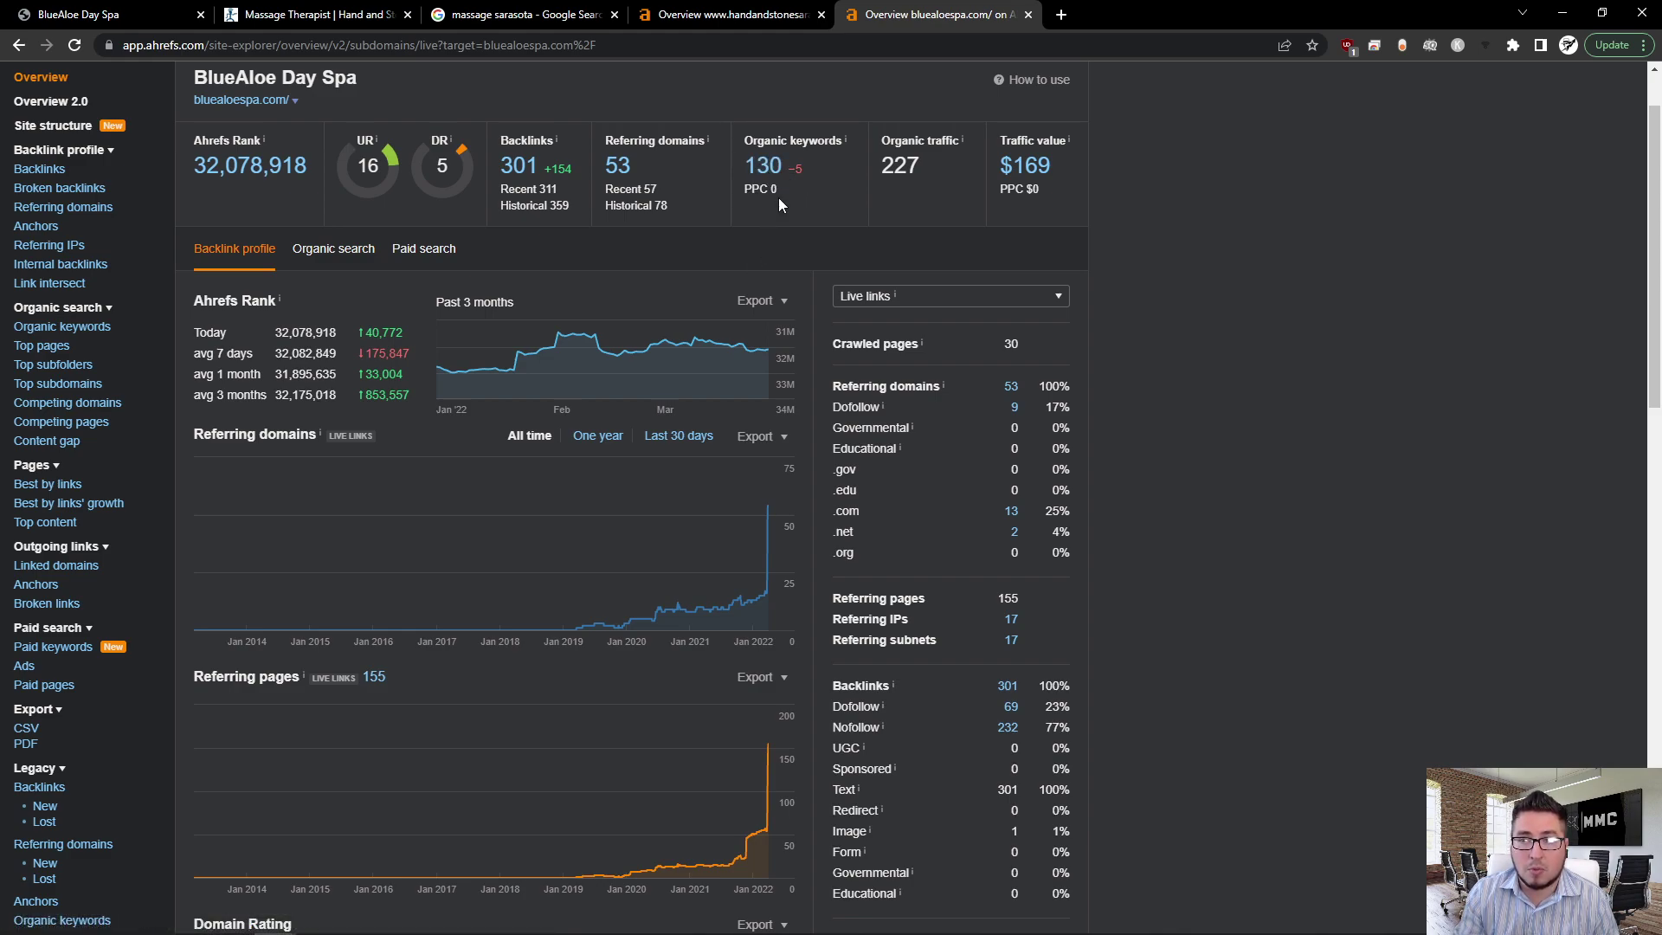
{"action": "key", "text": "ctrl+shift+Tab"}
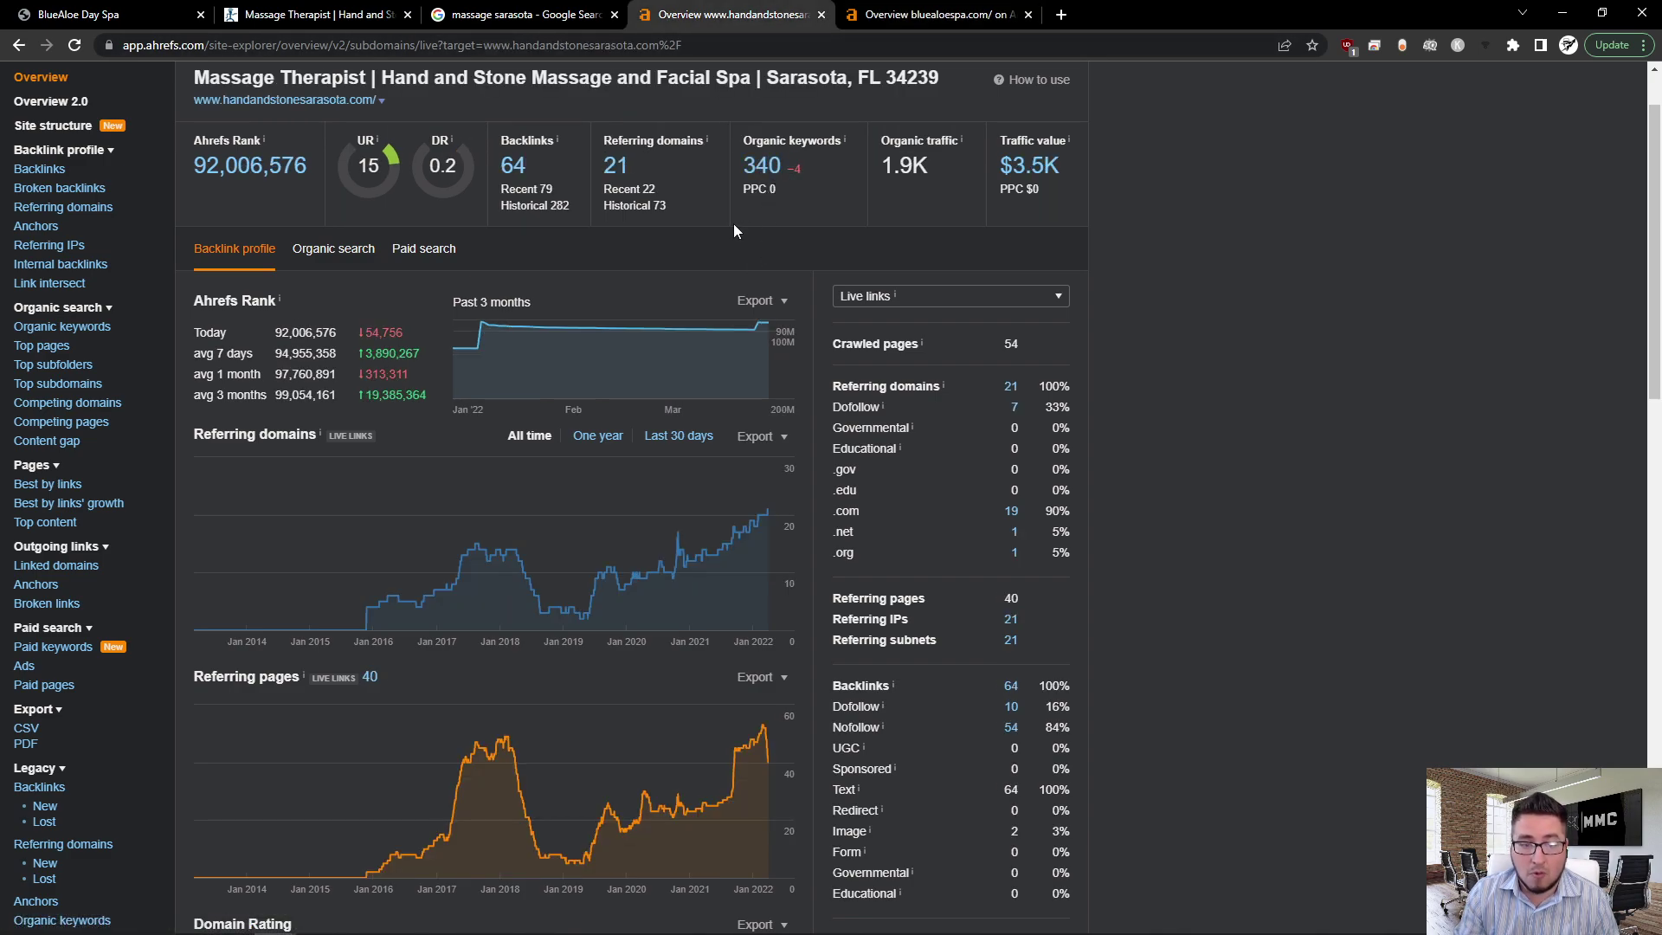
{"action": "left_click", "coordinate": [931, 23]}
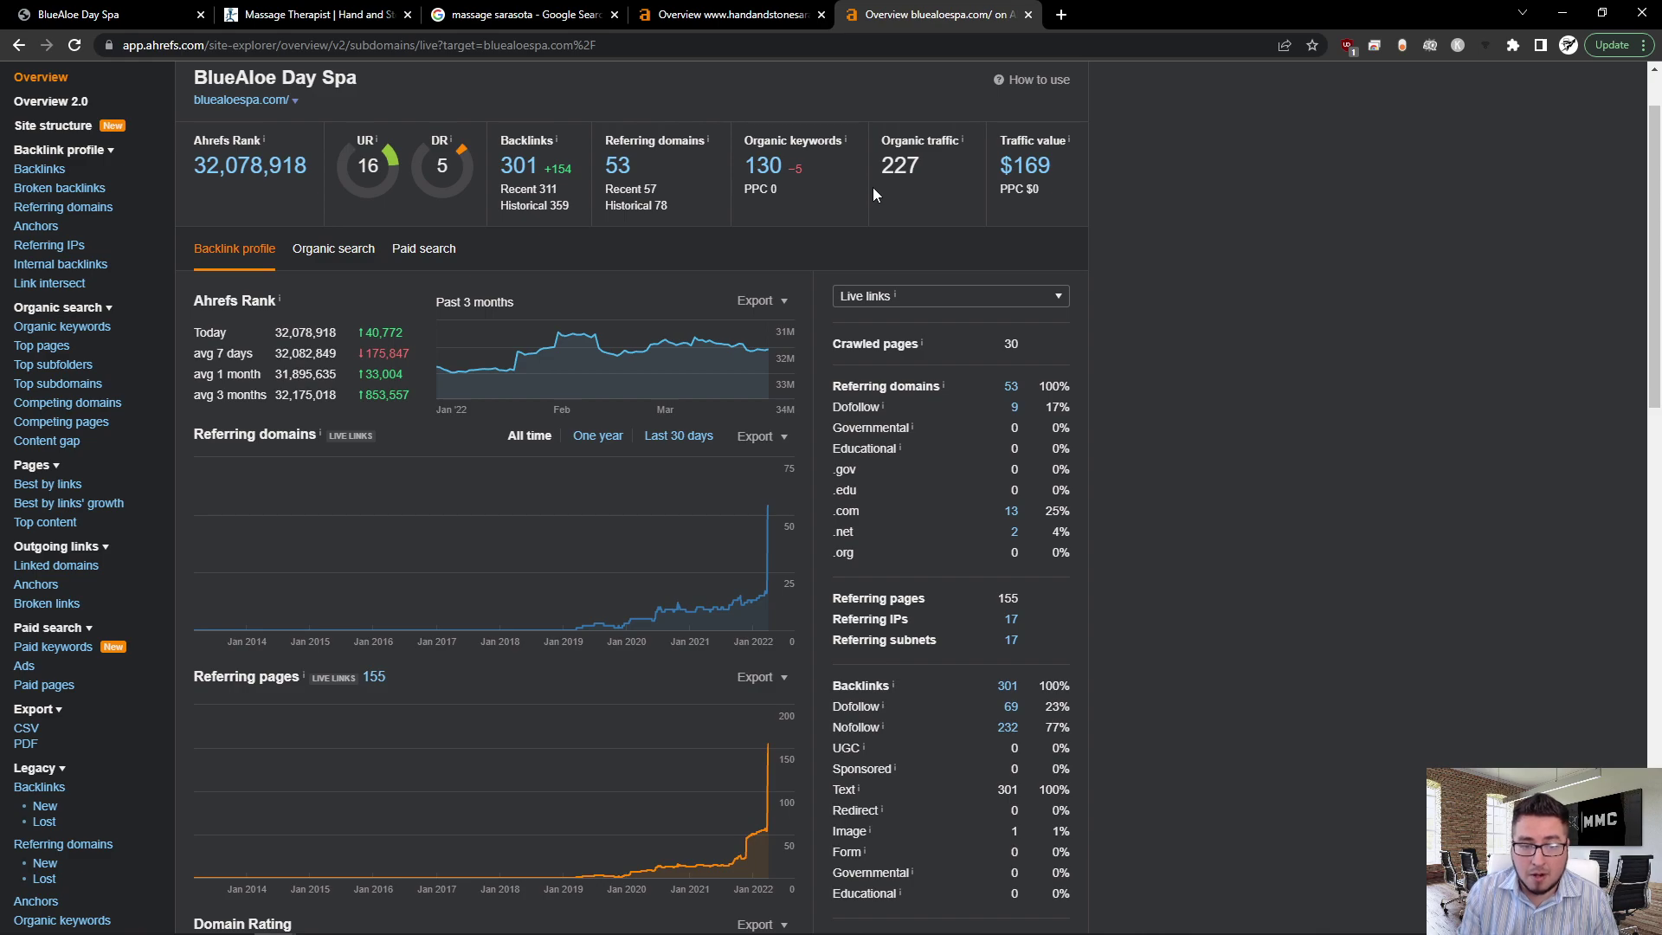
{"action": "left_click", "coordinate": [759, 19]}
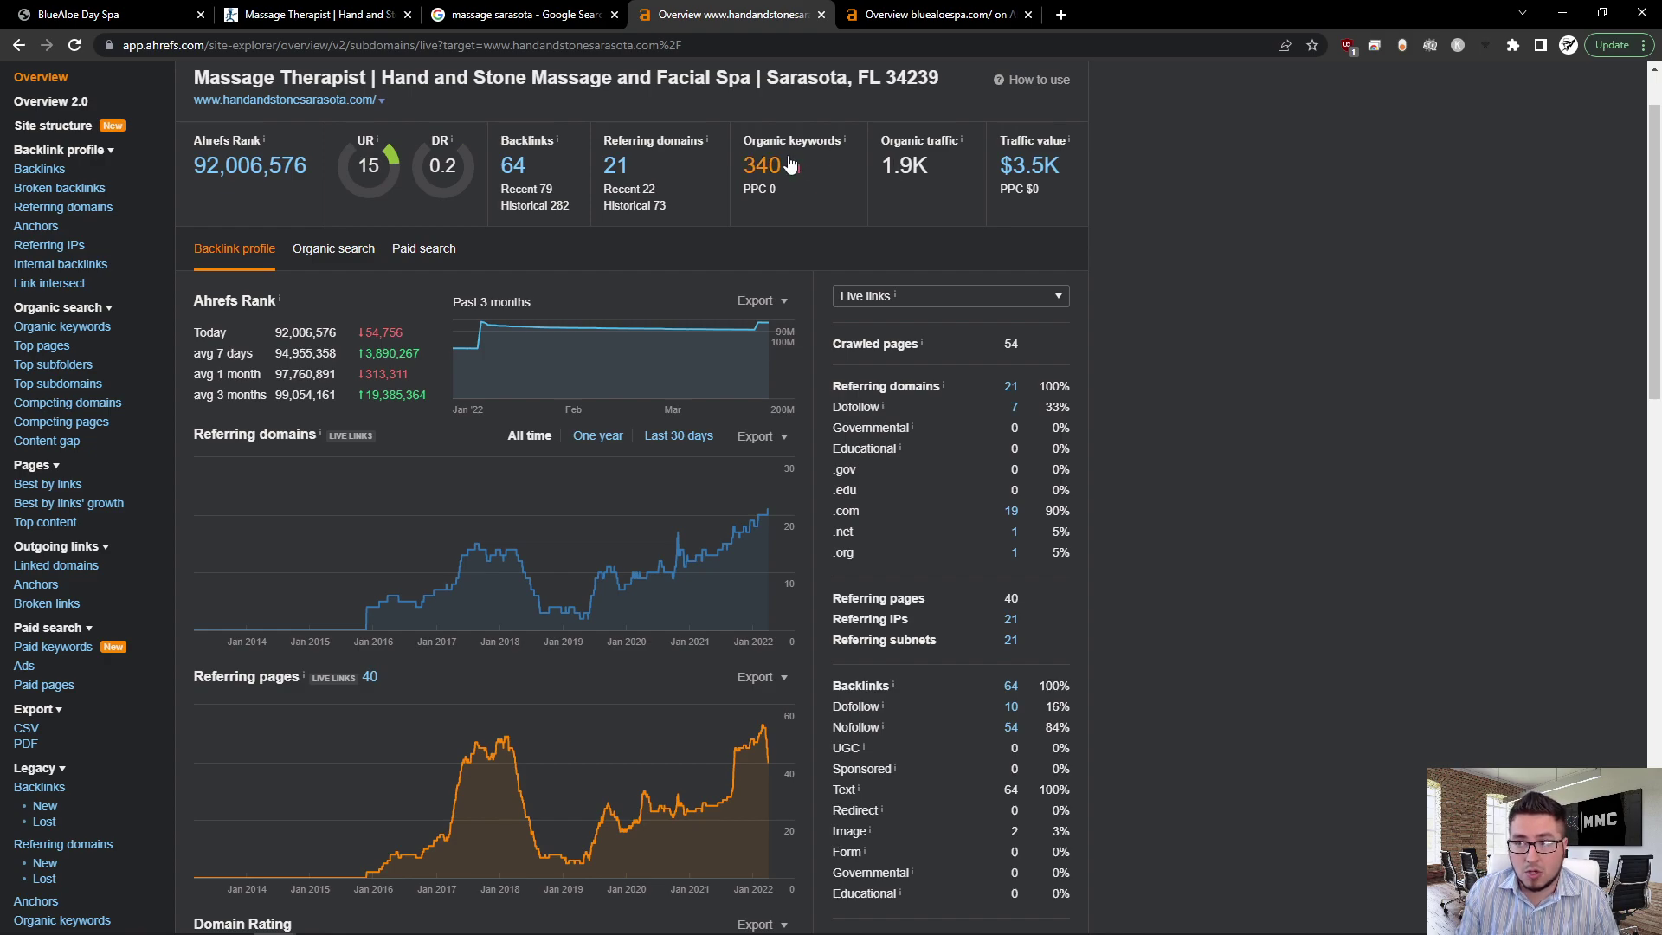
{"action": "left_click", "coordinate": [911, 23]}
{"action": "left_click", "coordinate": [735, 18]}
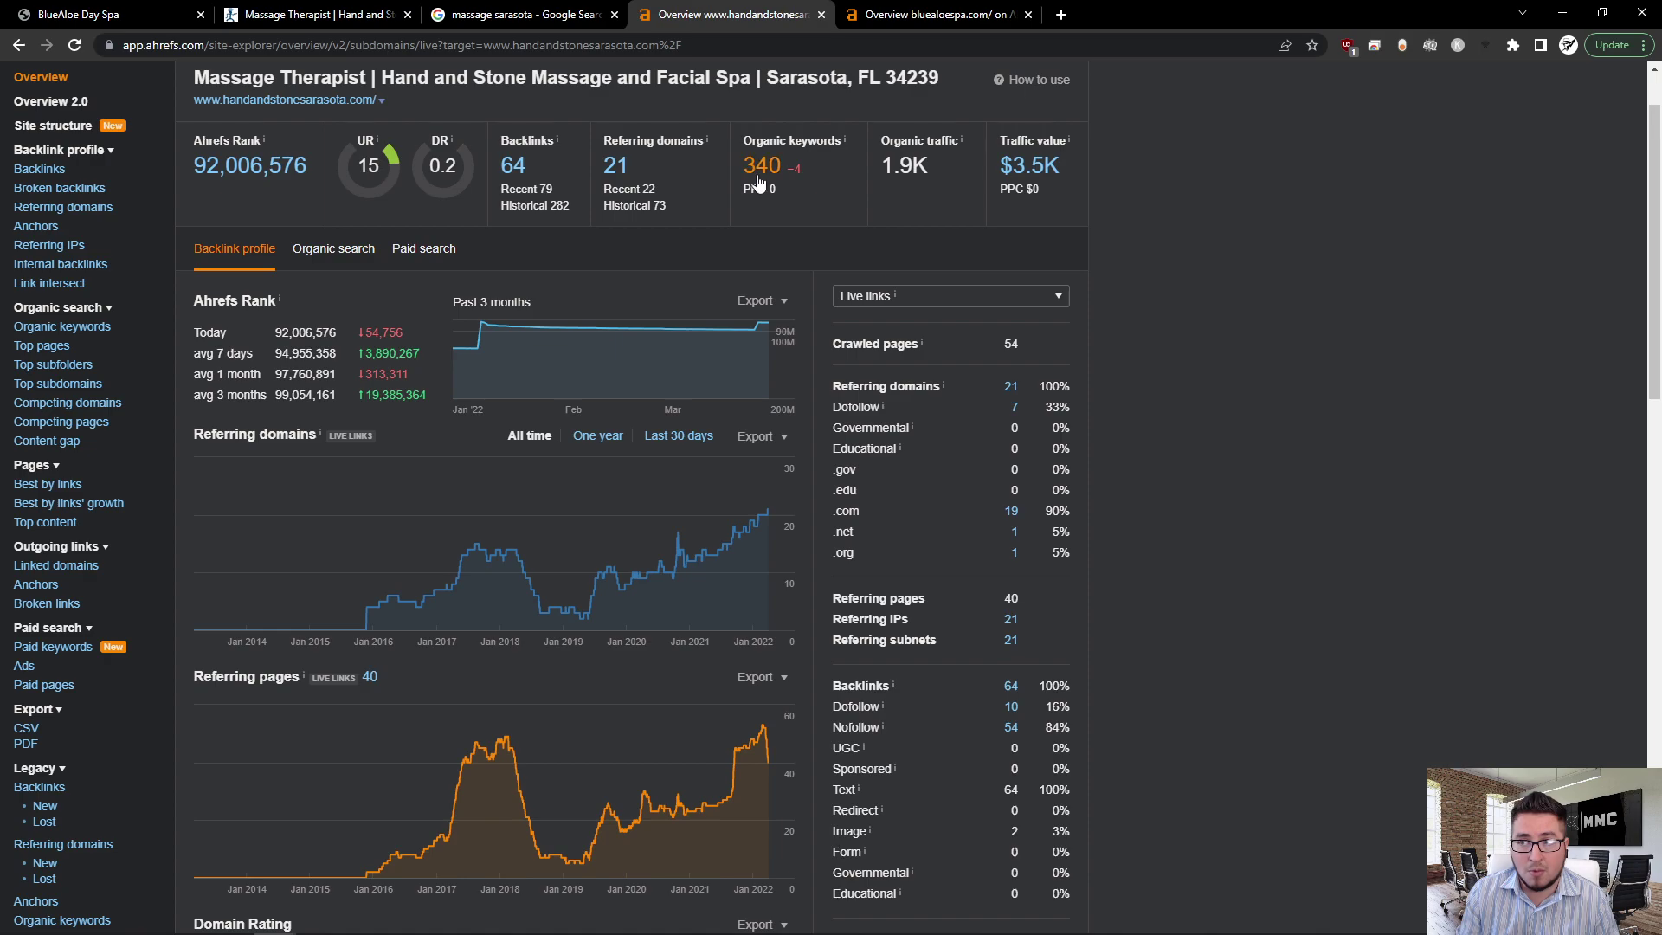
{"action": "left_click", "coordinate": [907, 19]}
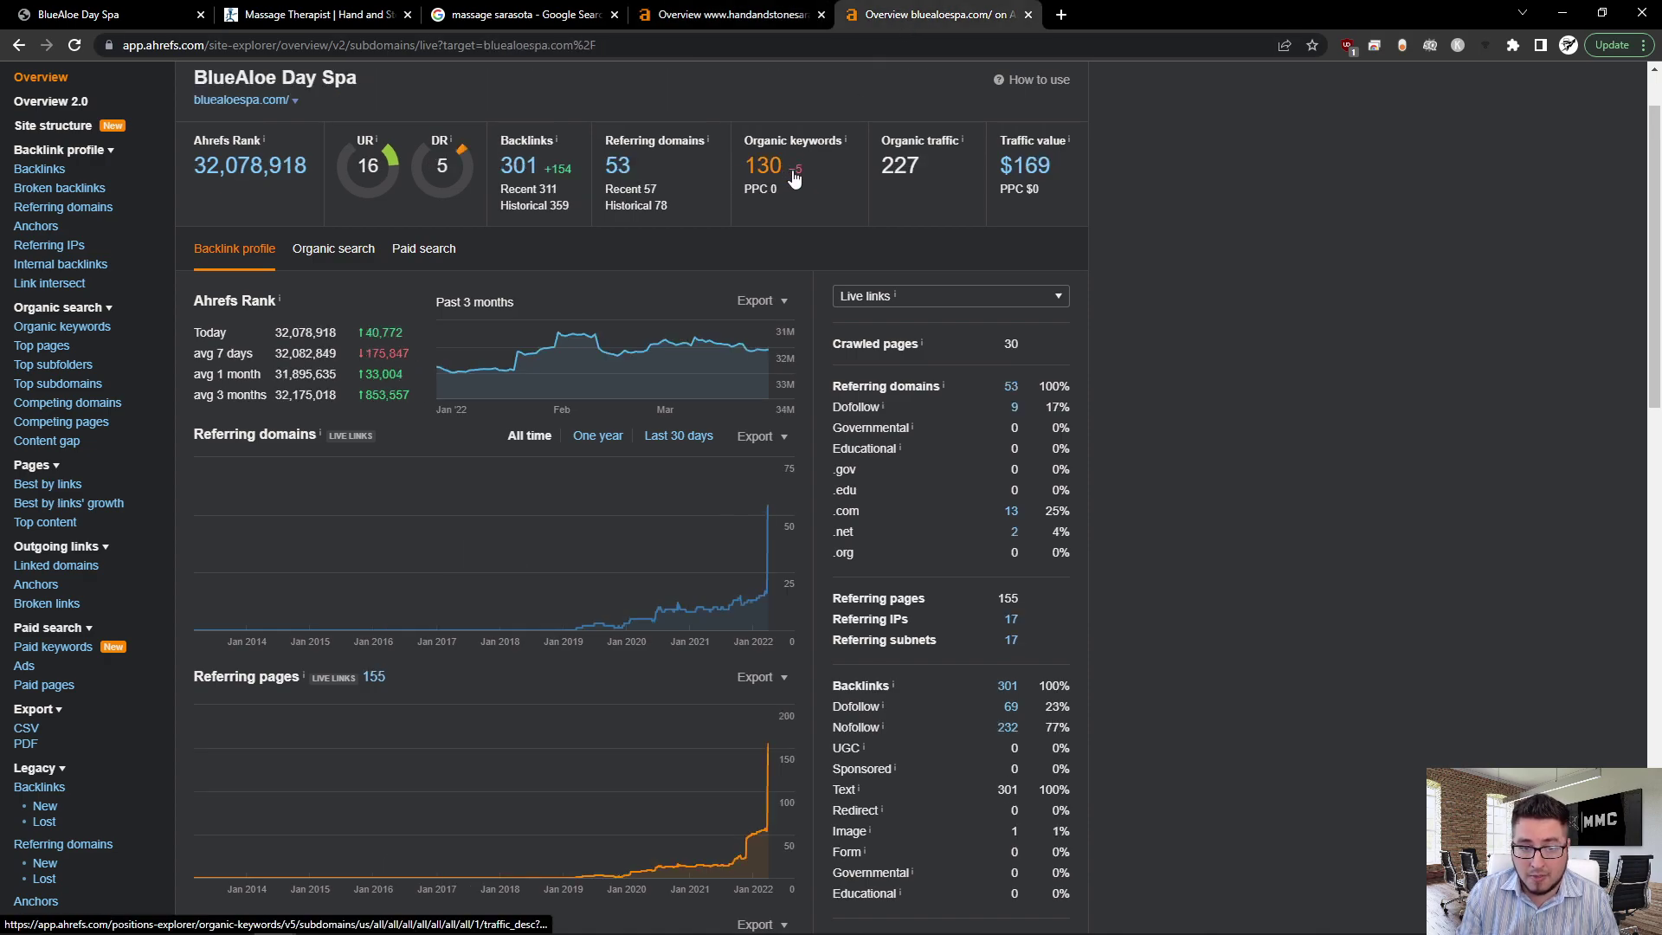
{"action": "left_click", "coordinate": [746, 17]}
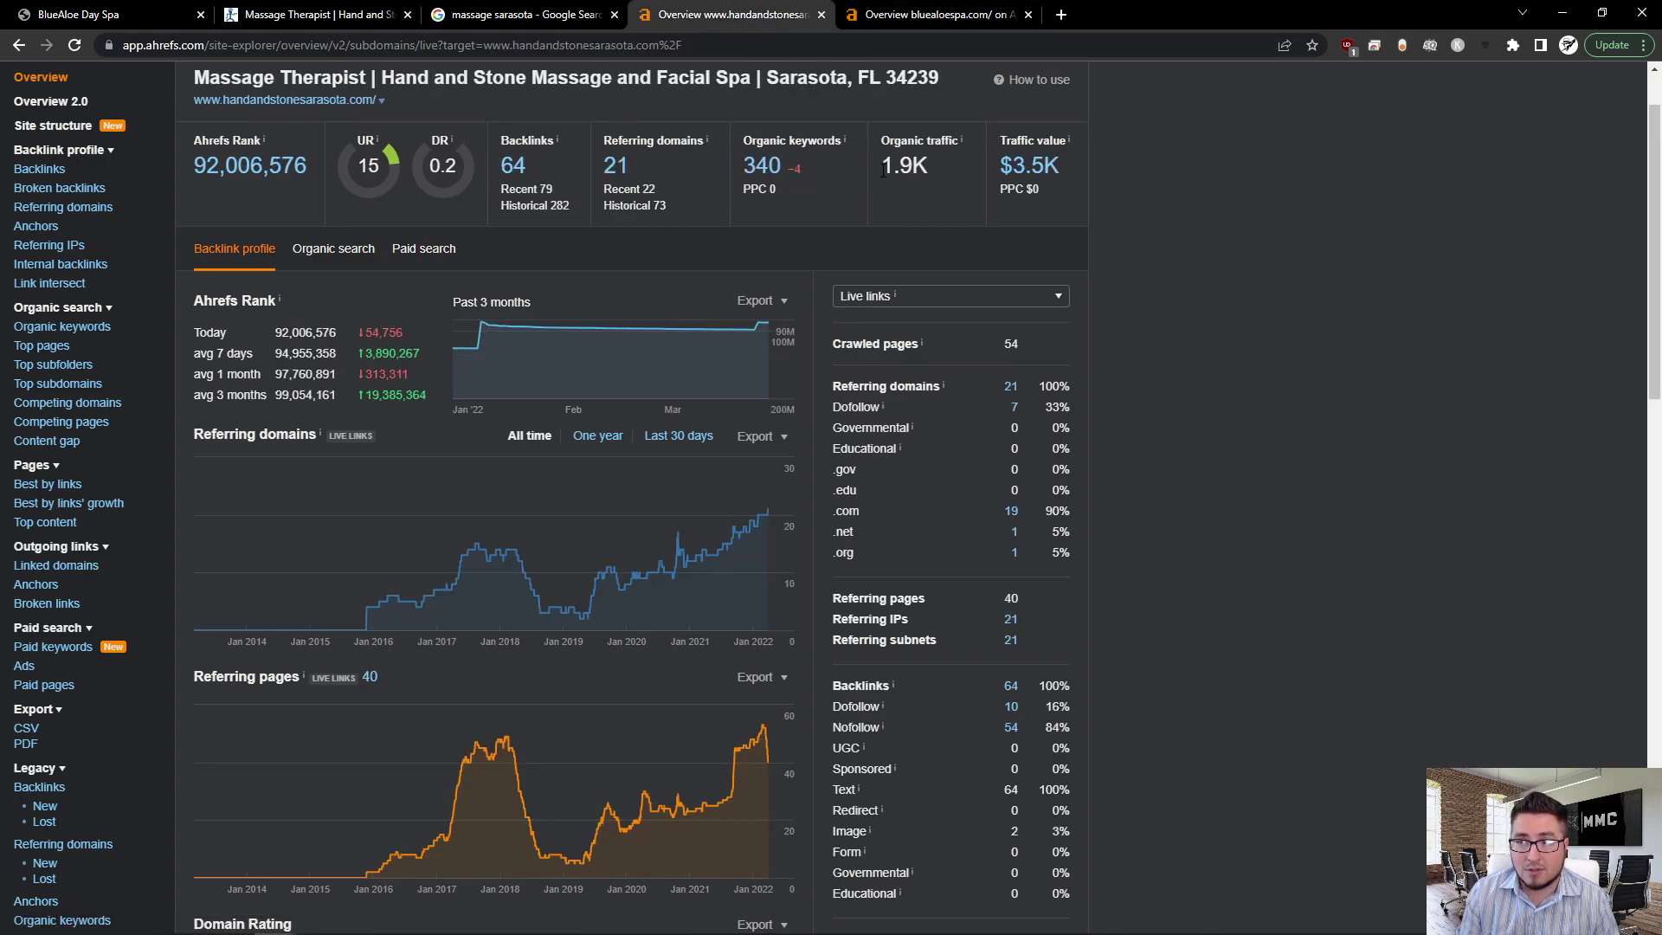
{"action": "left_click", "coordinate": [928, 19]}
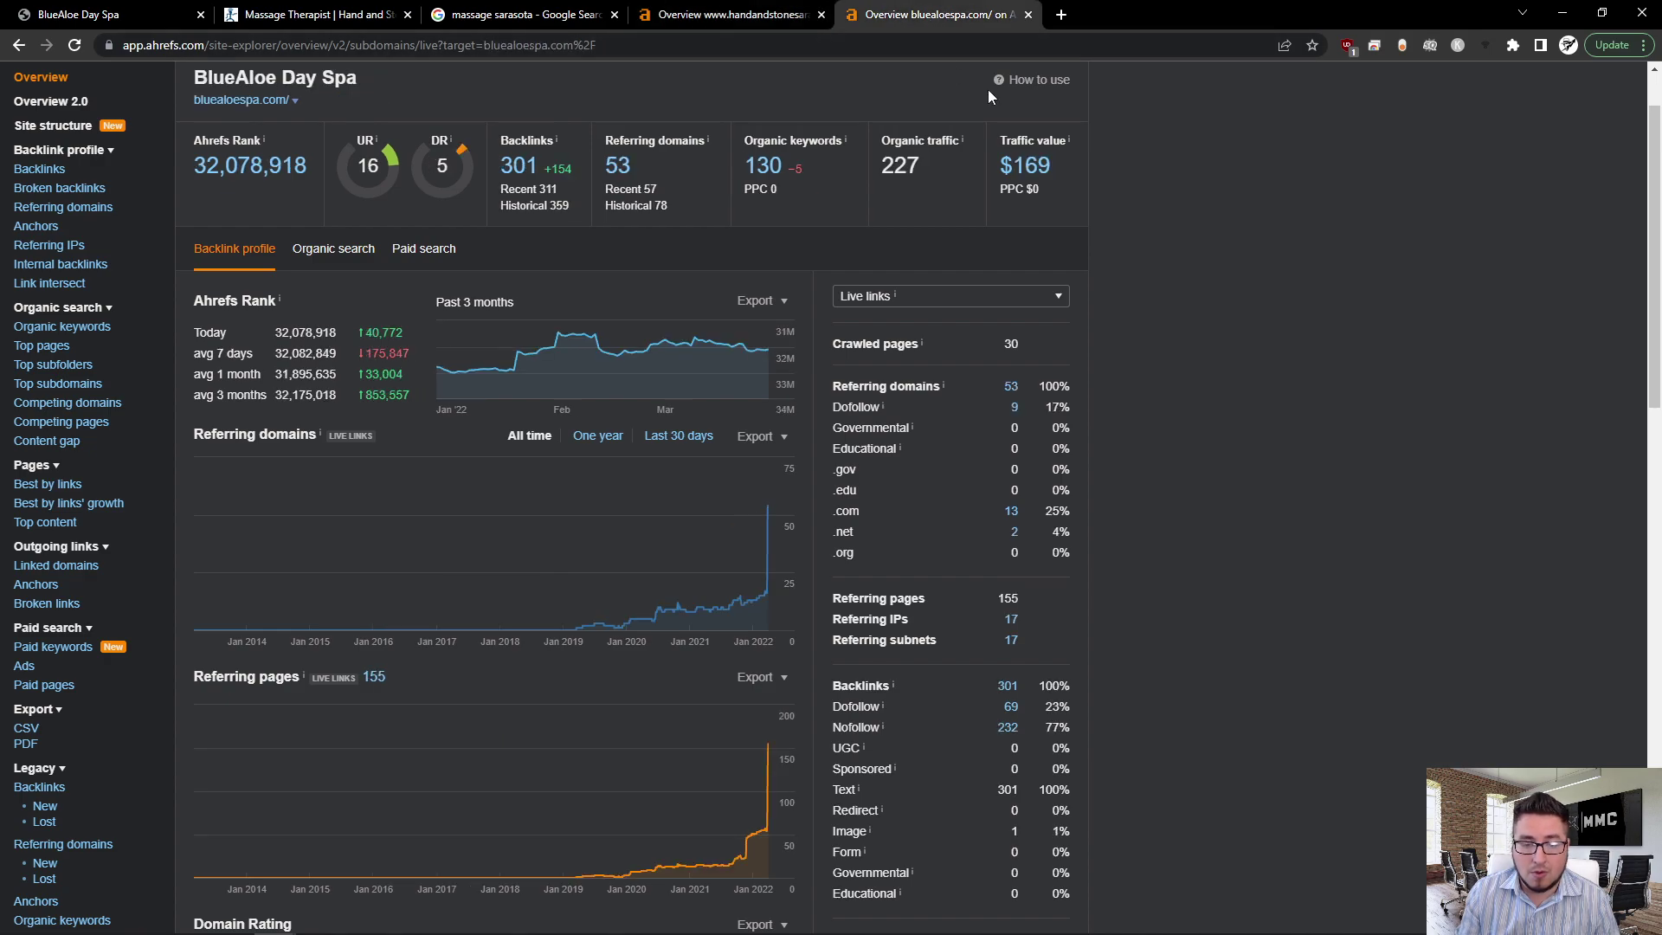